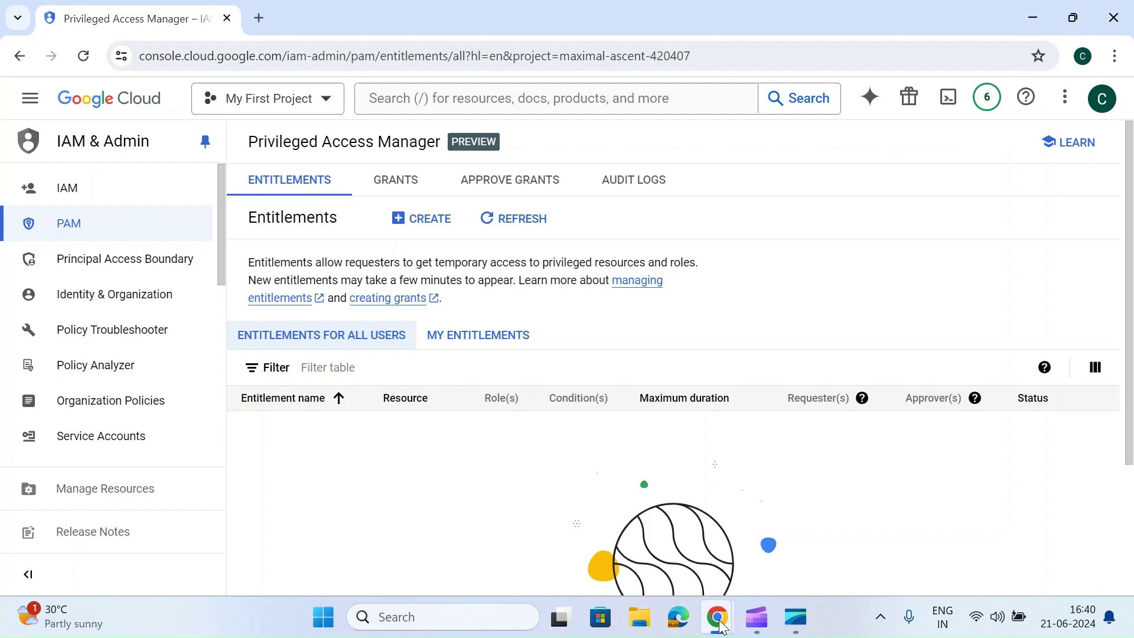
# Check which account is signed in to the incognito Compute Engine window, and return to the Privileged Access Manager window.
pyautogui.moveTo(718, 617)
pyautogui.click(761, 531)
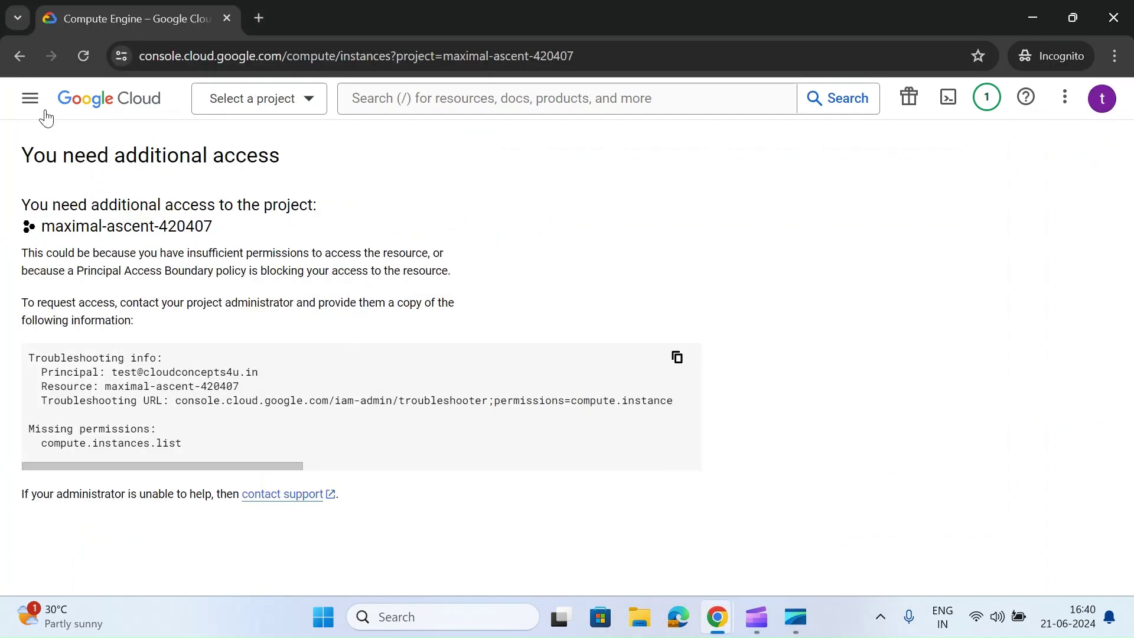
pyautogui.click(1105, 101)
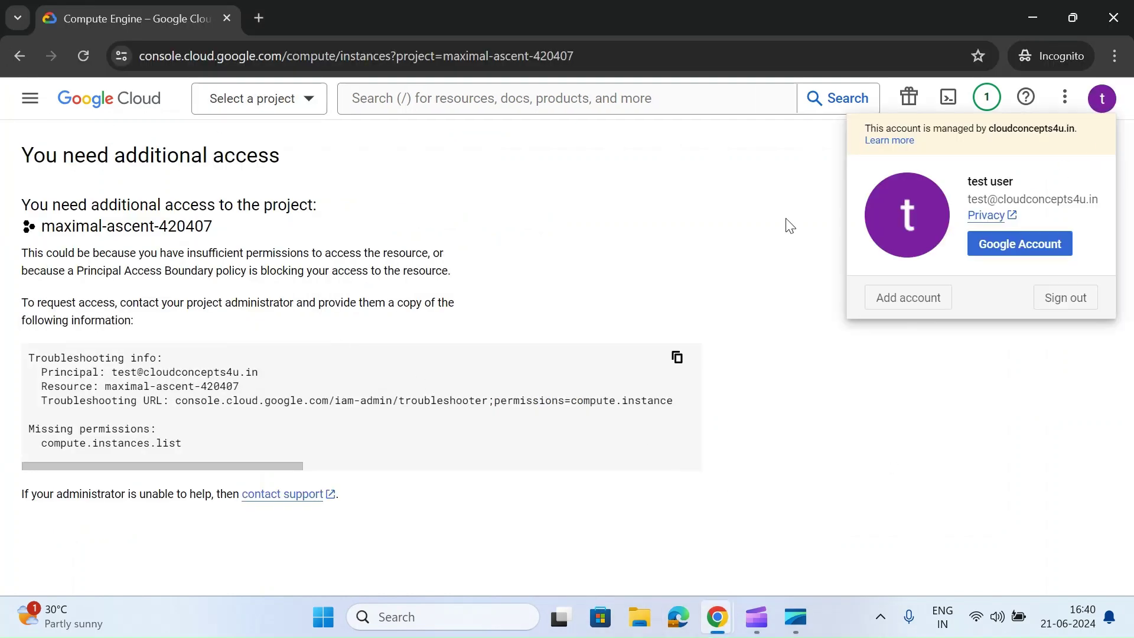
pyautogui.click(428, 332)
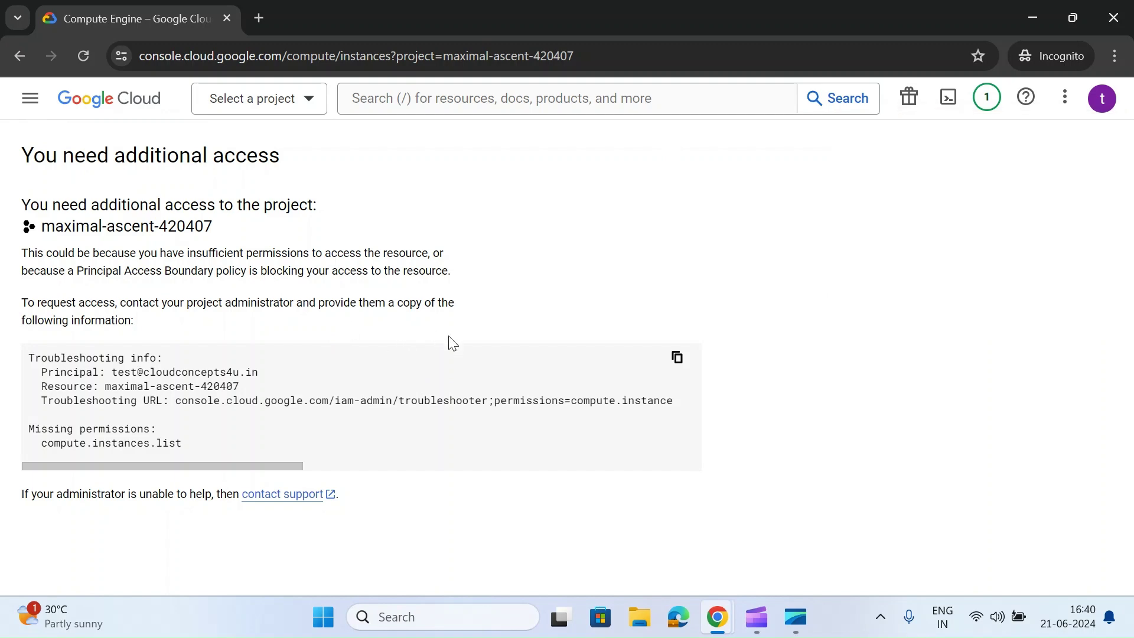
pyautogui.hotkey('alt', 'Tab')
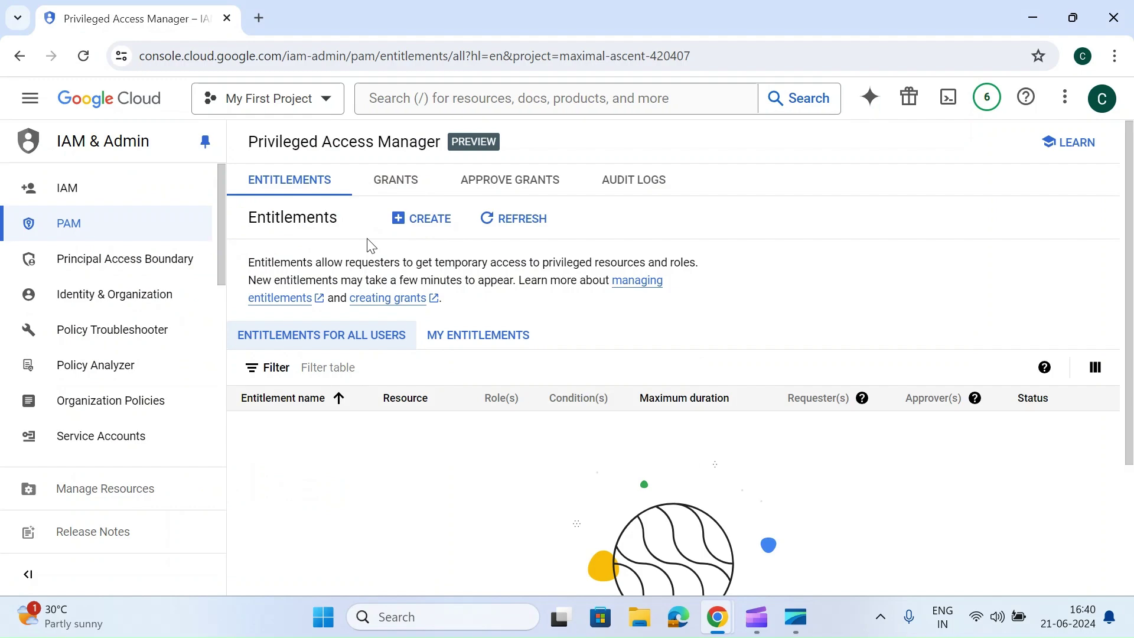
# Start a new entitlement named compute-role and select the basic Owner role for it.
pyautogui.click(423, 246)
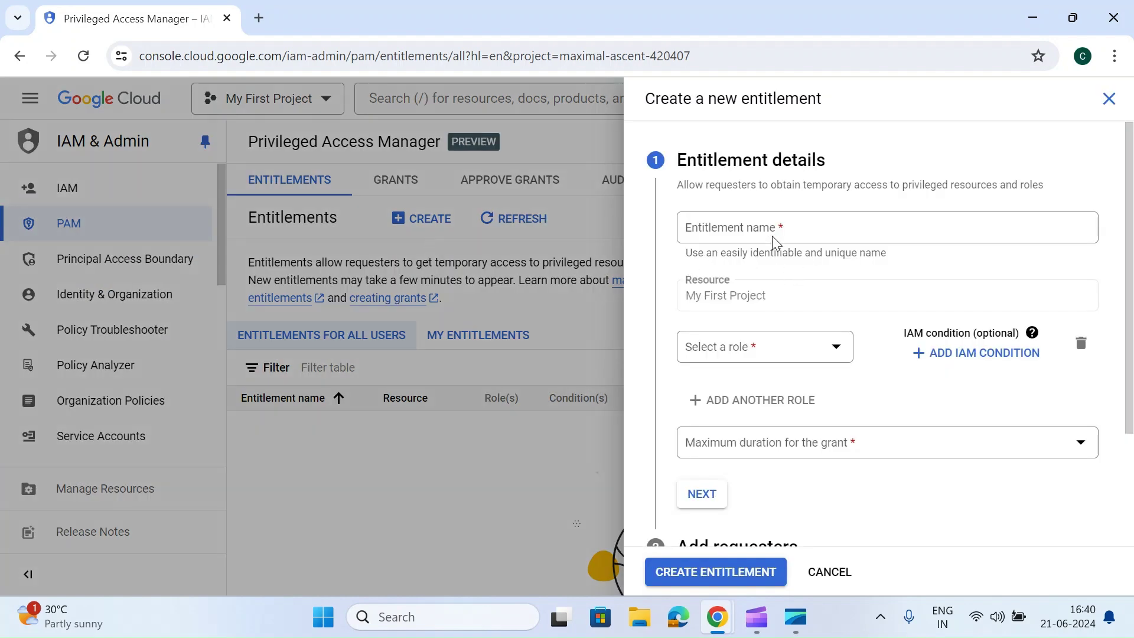
pyautogui.click(774, 236)
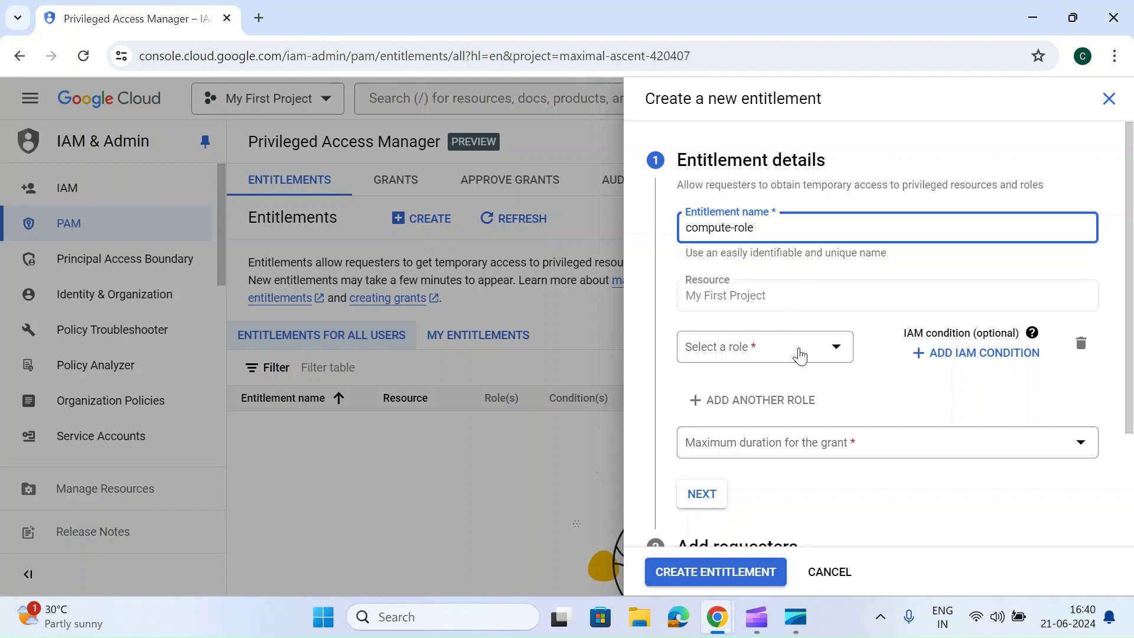
pyautogui.click(799, 356)
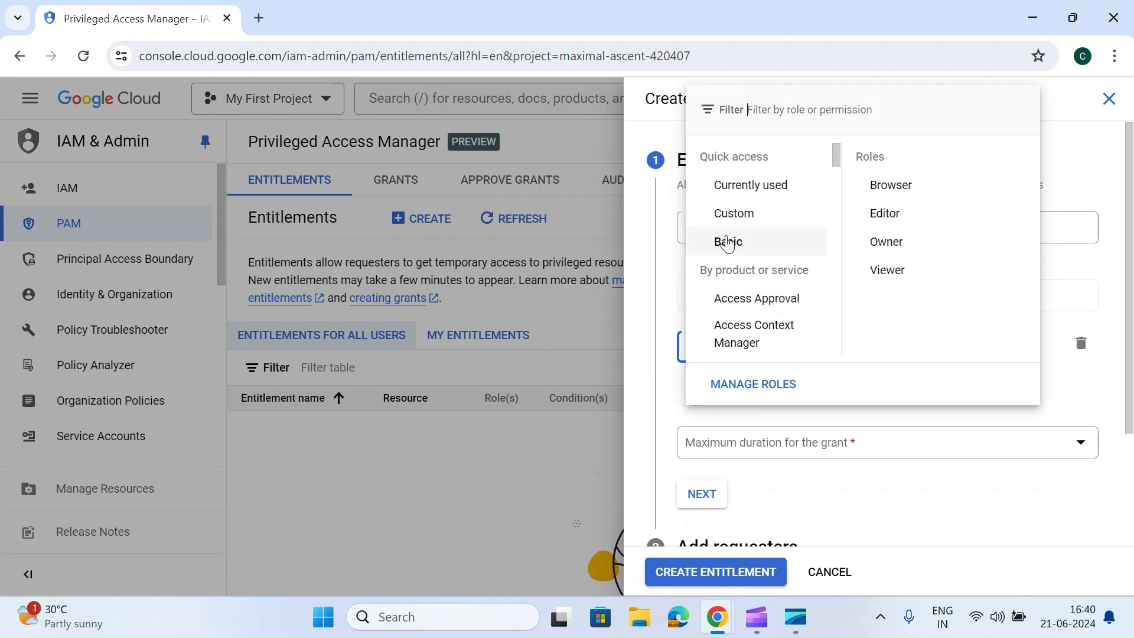
pyautogui.click(729, 243)
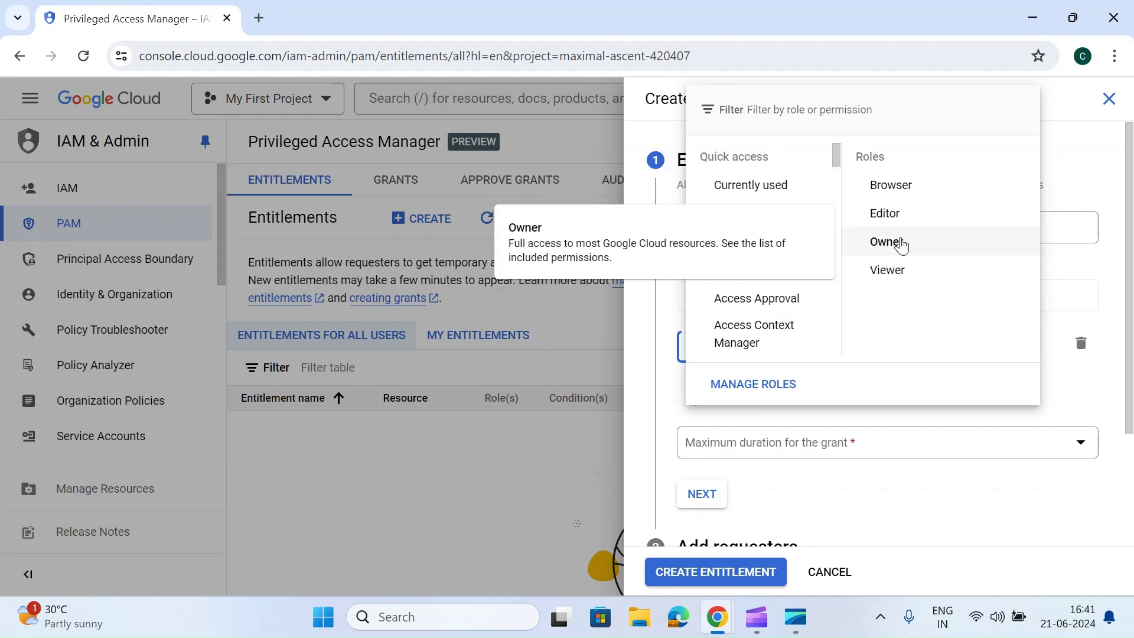
pyautogui.click(902, 245)
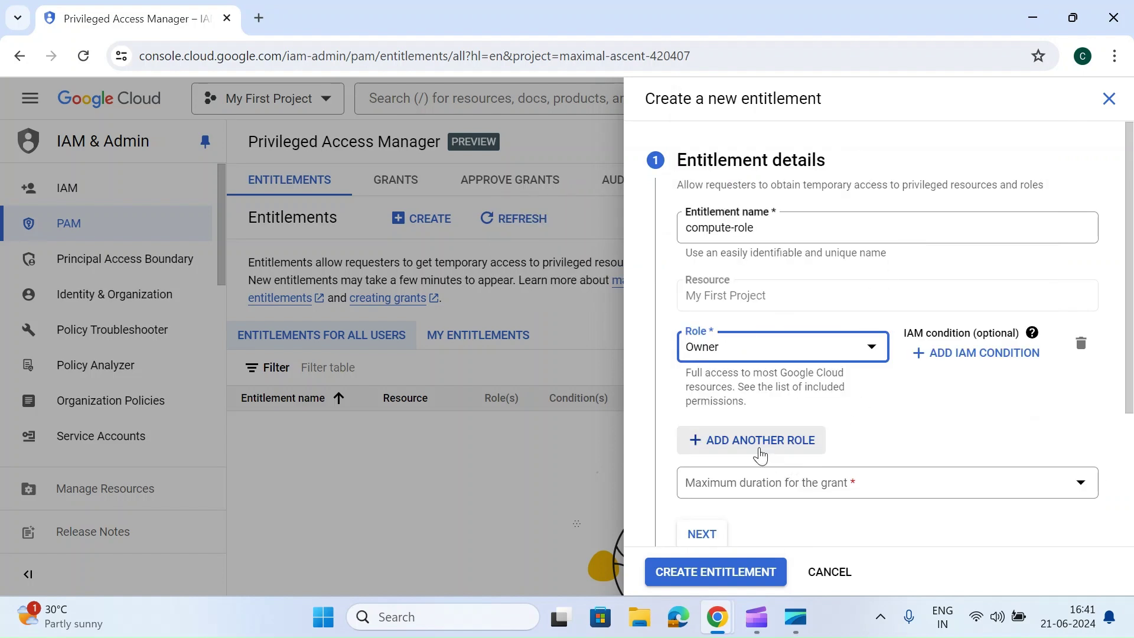
# Set the entitlement's maximum grant duration to 1 hour and submit the entitlement details.
pyautogui.scroll(-1, 760, 454)
pyautogui.click(699, 458)
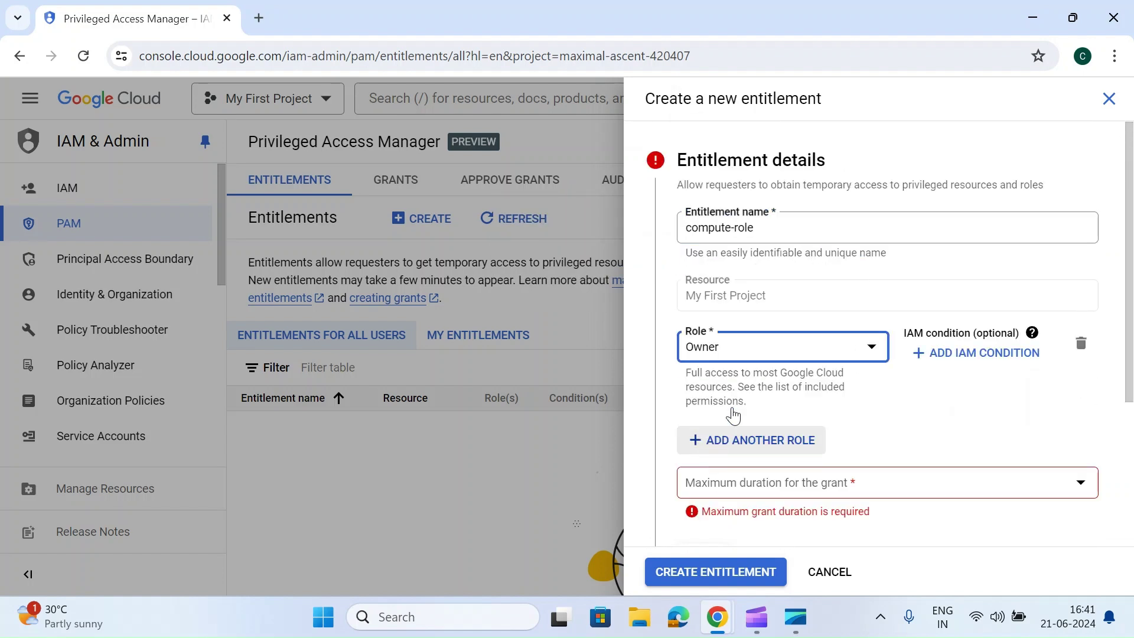
pyautogui.scroll(-1, 815, 437)
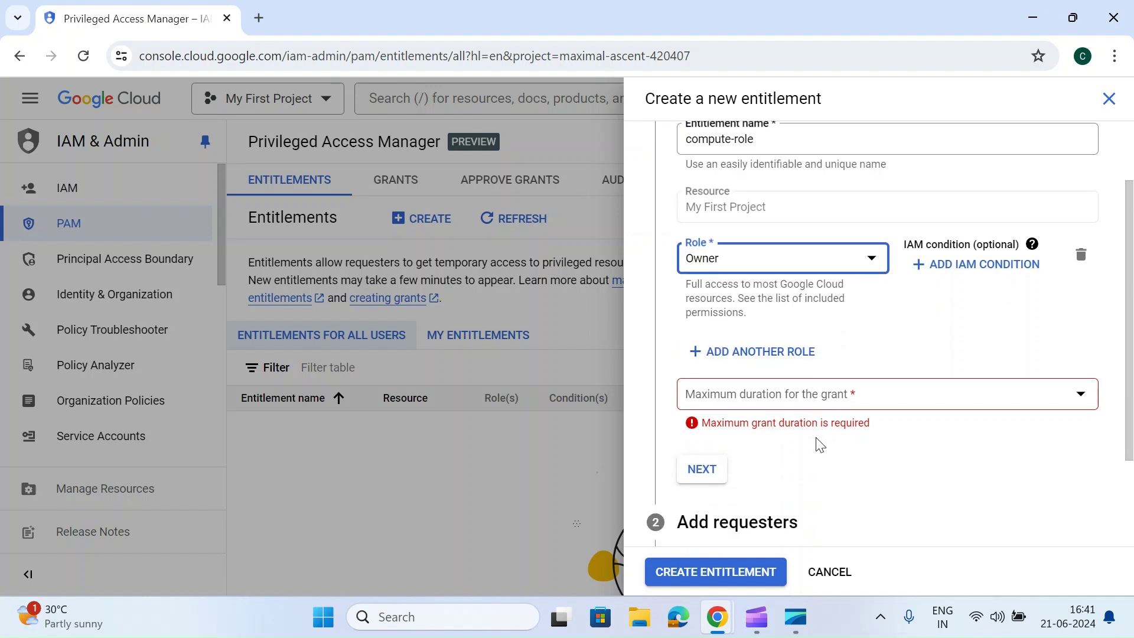
pyautogui.click(849, 397)
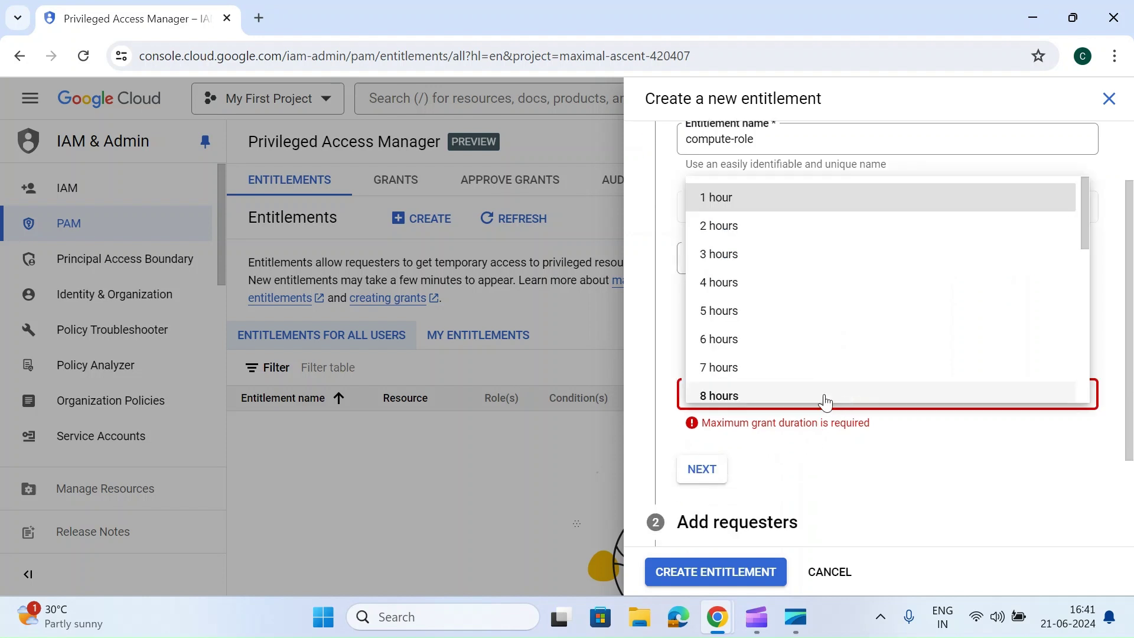
pyautogui.click(726, 208)
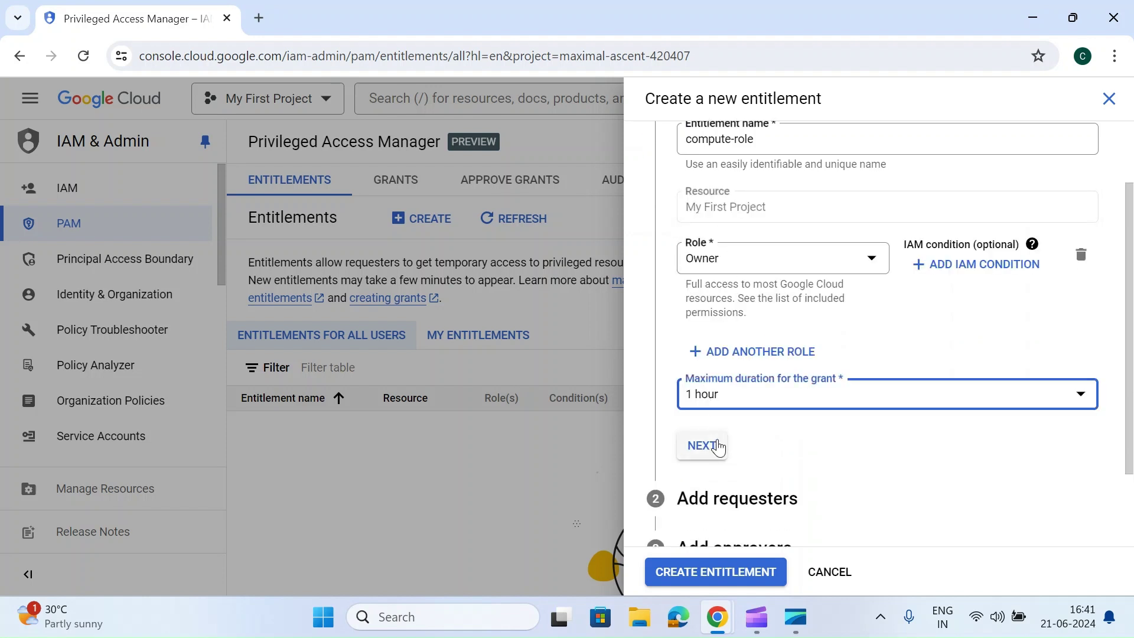
pyautogui.click(719, 448)
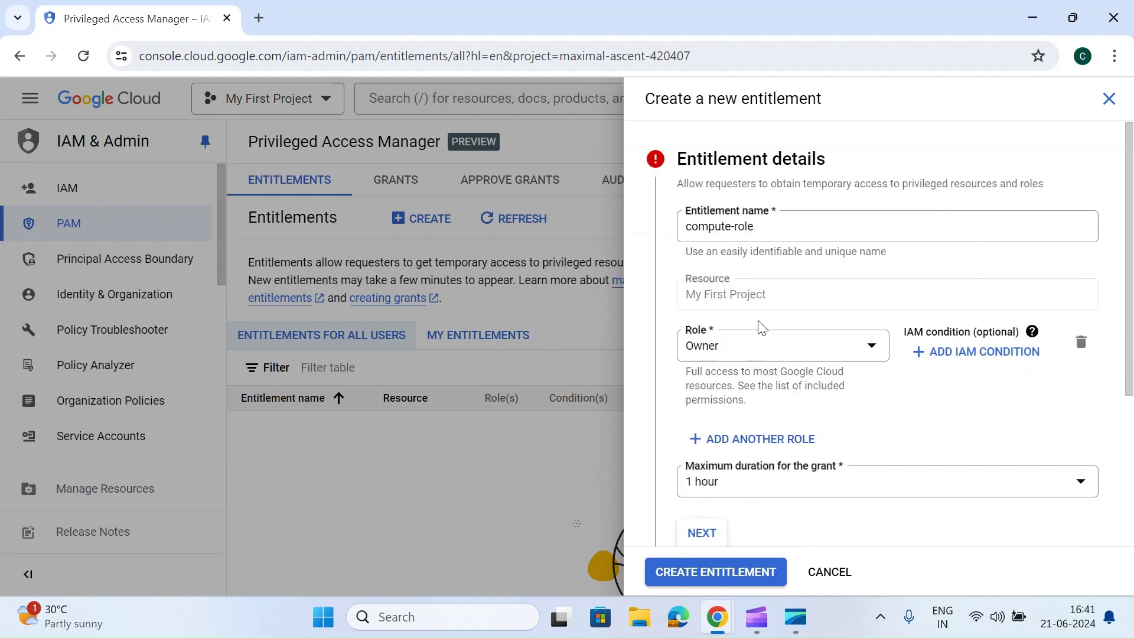
# Replace the entitlement's role with Compute Admin, filtering the roles by "compute adm".
pyautogui.scroll(-2, 761, 331)
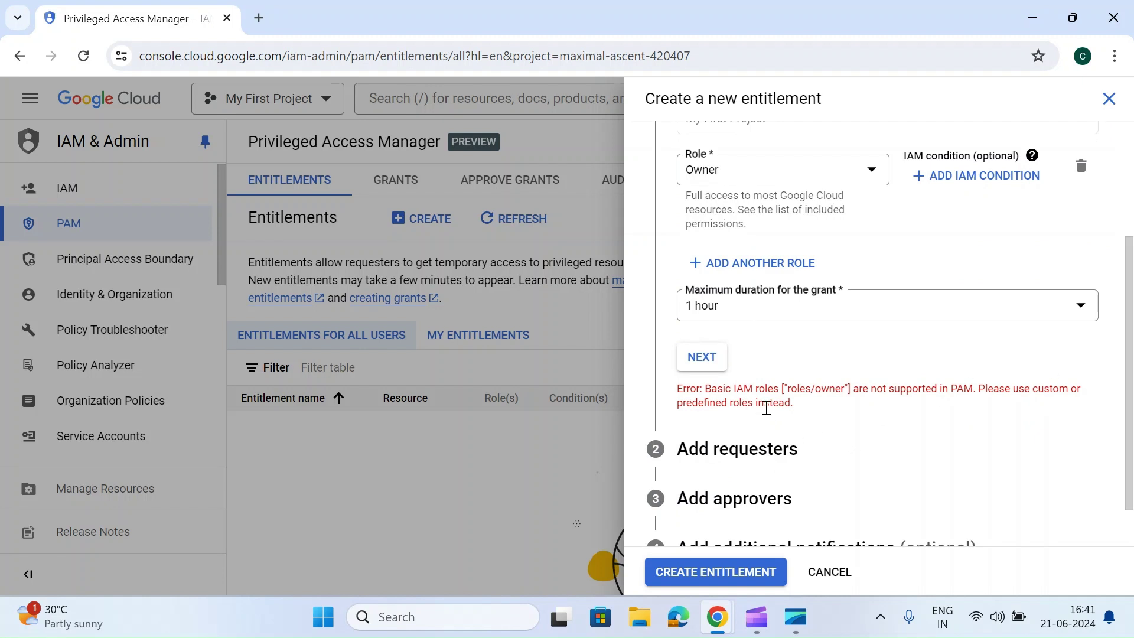
pyautogui.scroll(2, 765, 406)
pyautogui.click(723, 266)
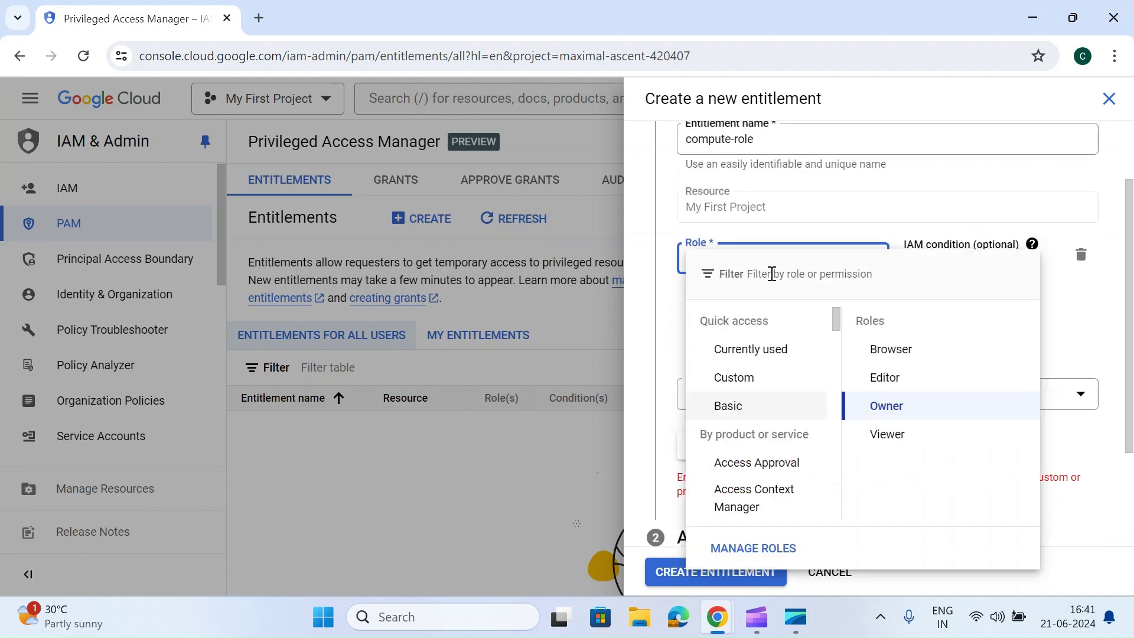
pyautogui.write('compute adm')
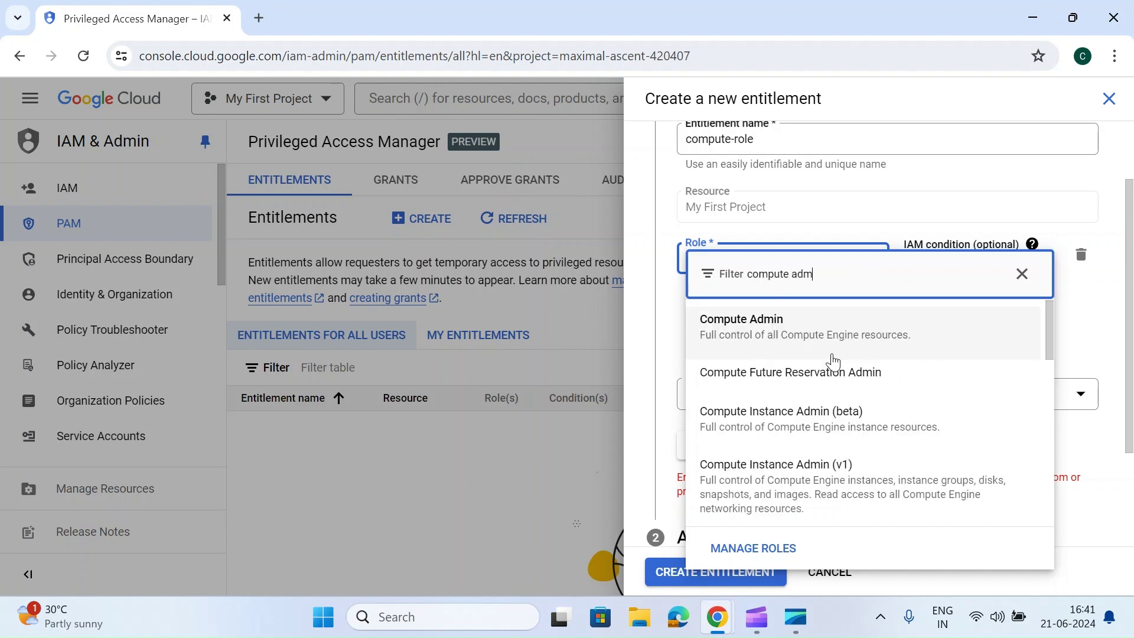
pyautogui.click(788, 342)
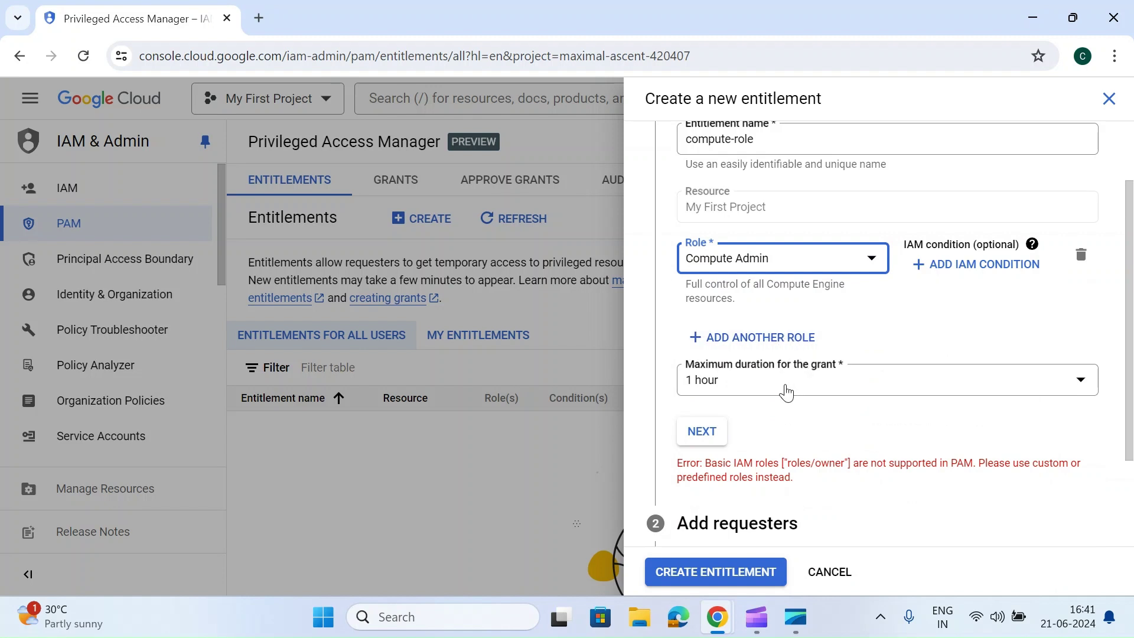
# Review the available maximum grant durations, keep 1 hour, and add and remove an extra role entry.
pyautogui.click(787, 392)
pyautogui.scroll(-8, 791, 354)
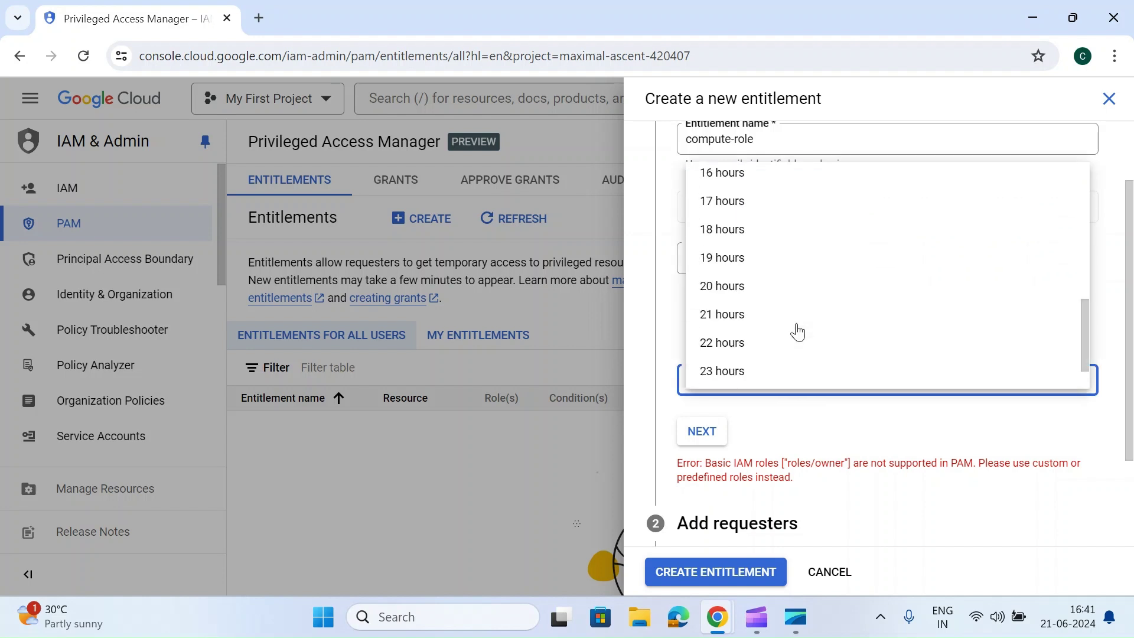
pyautogui.scroll(10, 746, 307)
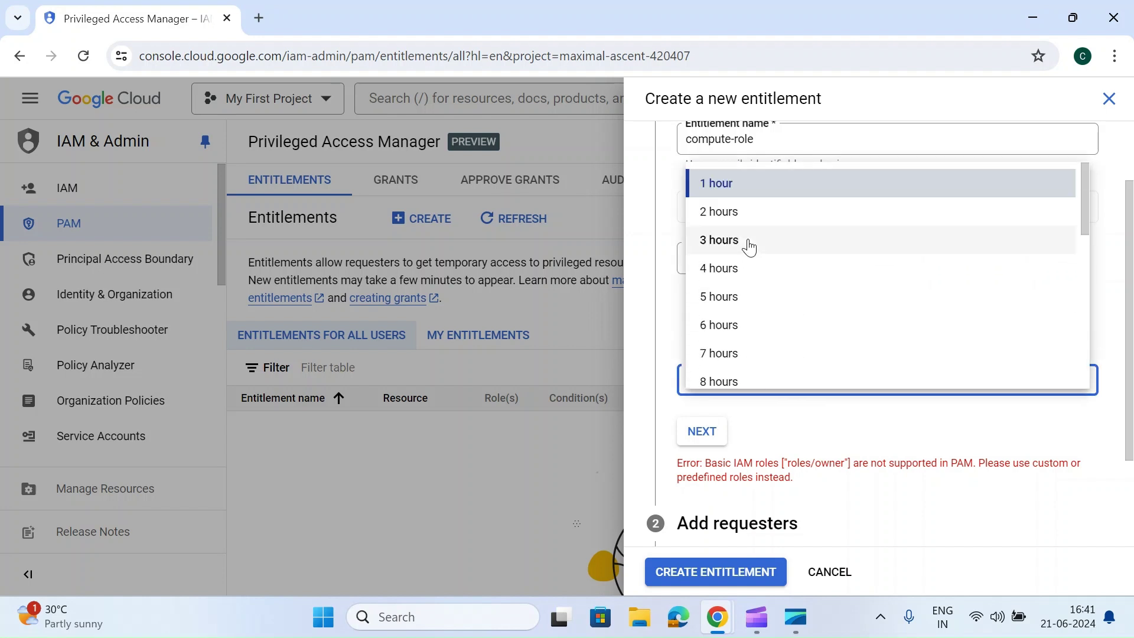
pyautogui.click(732, 189)
pyautogui.click(717, 337)
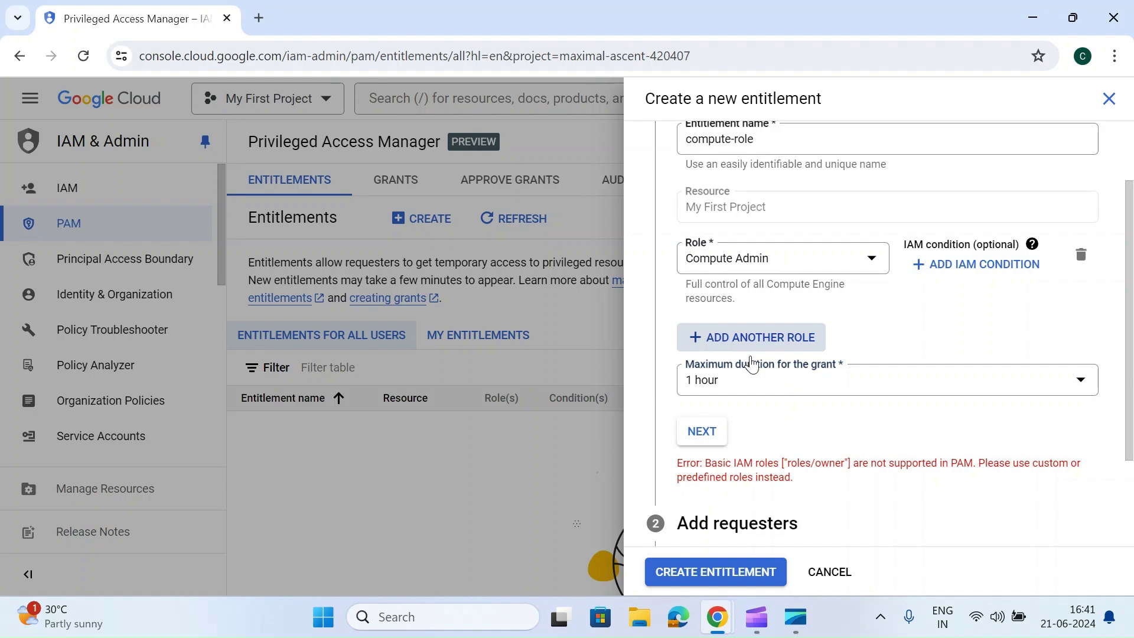
pyautogui.click(1082, 341)
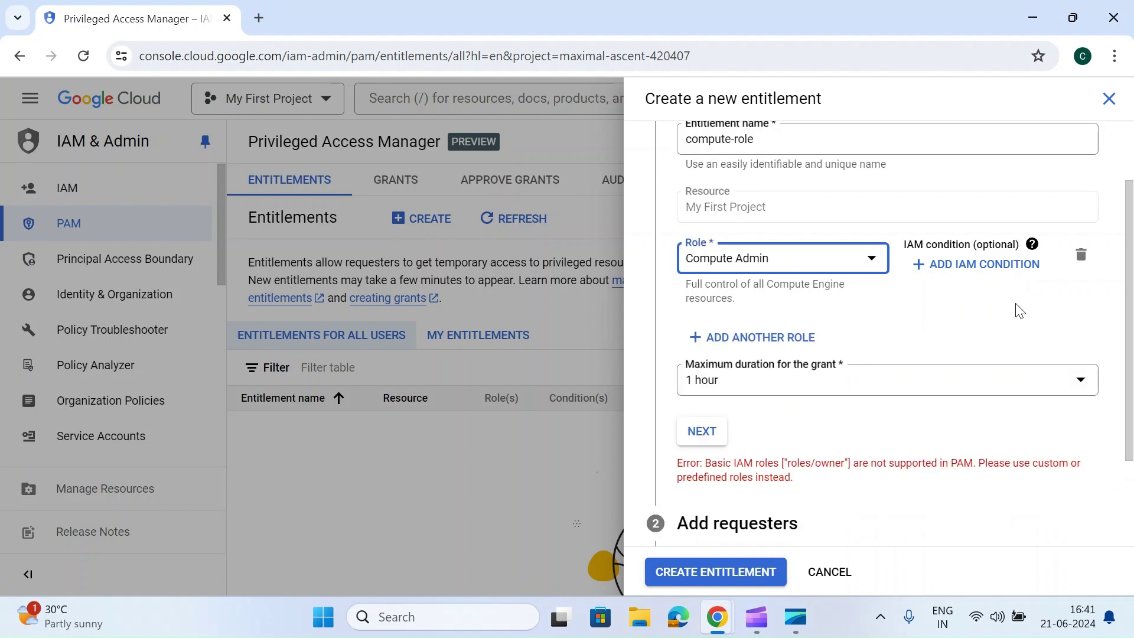
# Examine the time and resource condition types available for the role's IAM condition, and leave without adding one.
pyautogui.click(1002, 266)
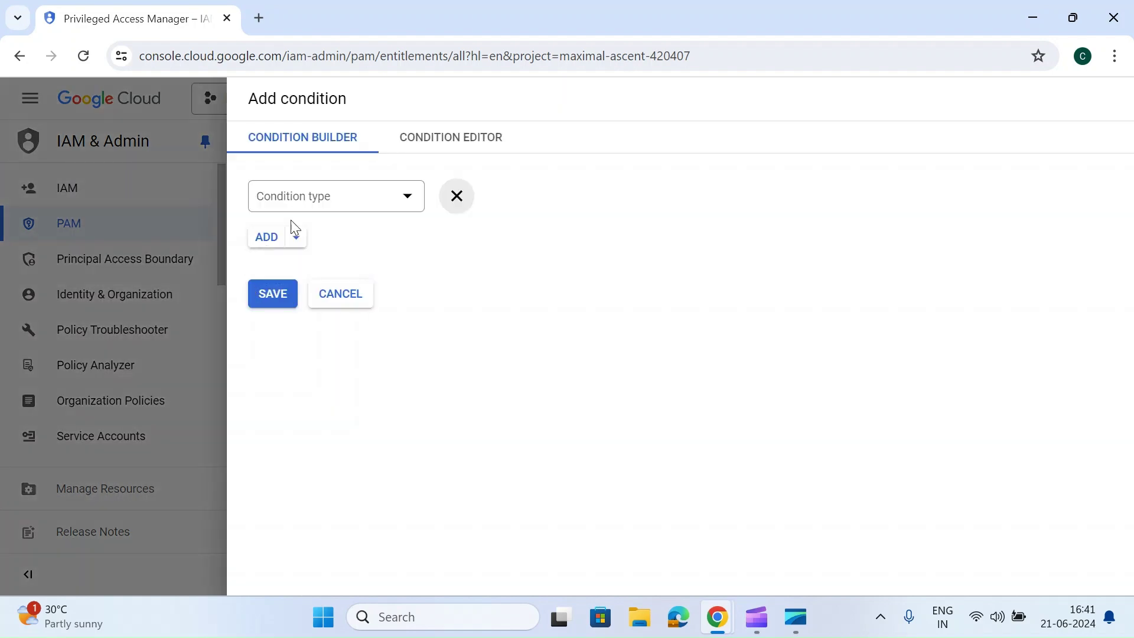
pyautogui.click(381, 198)
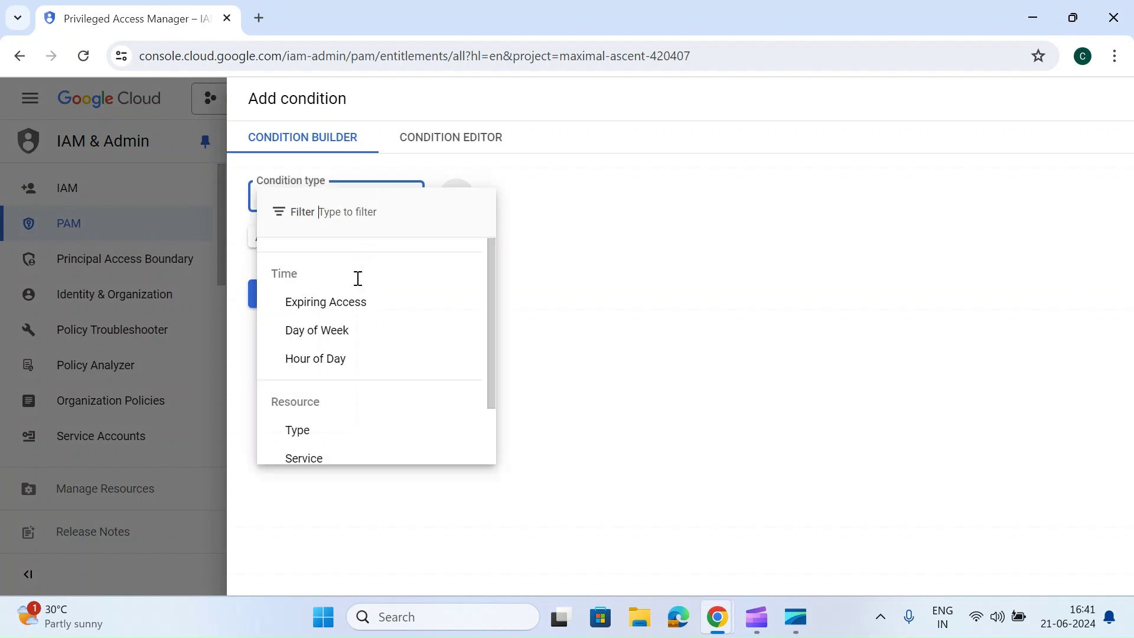
pyautogui.scroll(-1, 322, 425)
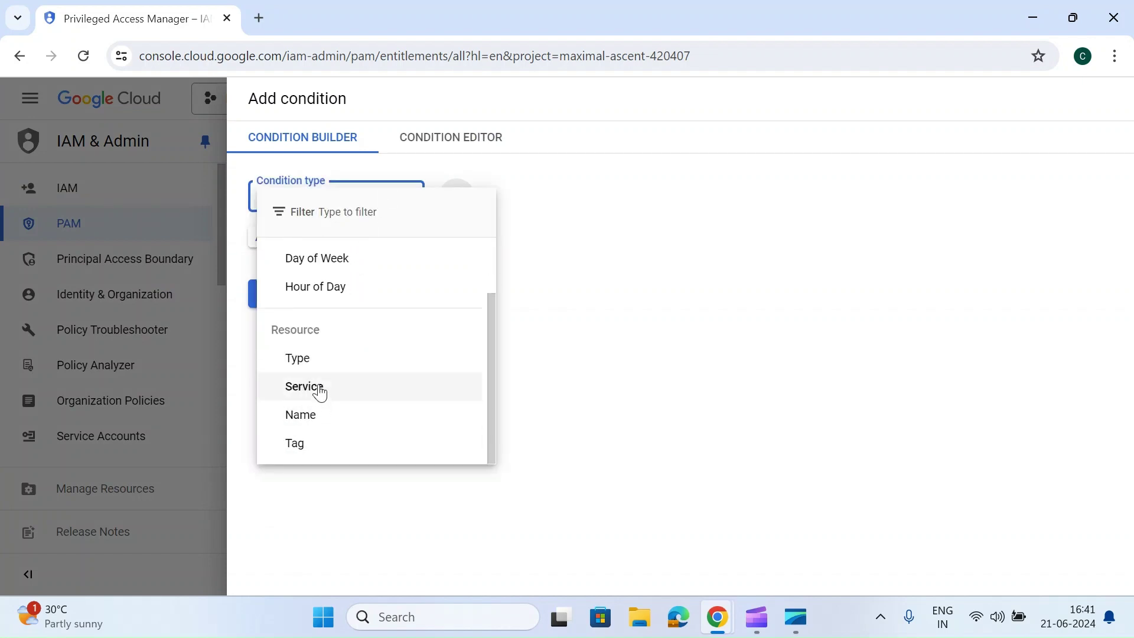
pyautogui.scroll(1, 342, 370)
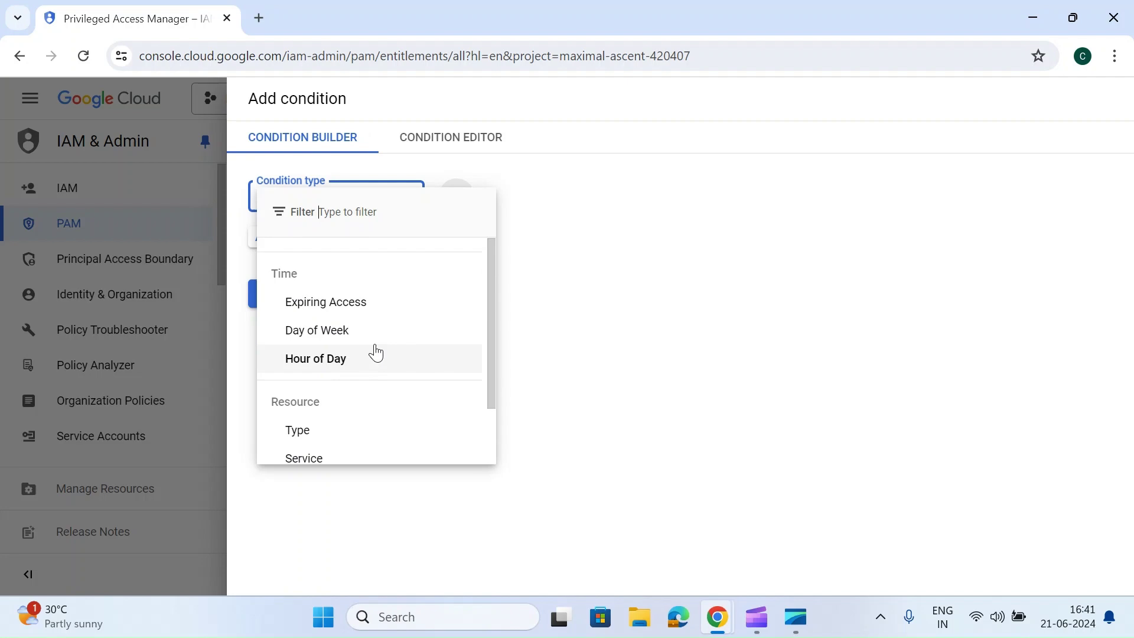
pyautogui.scroll(-1, 395, 392)
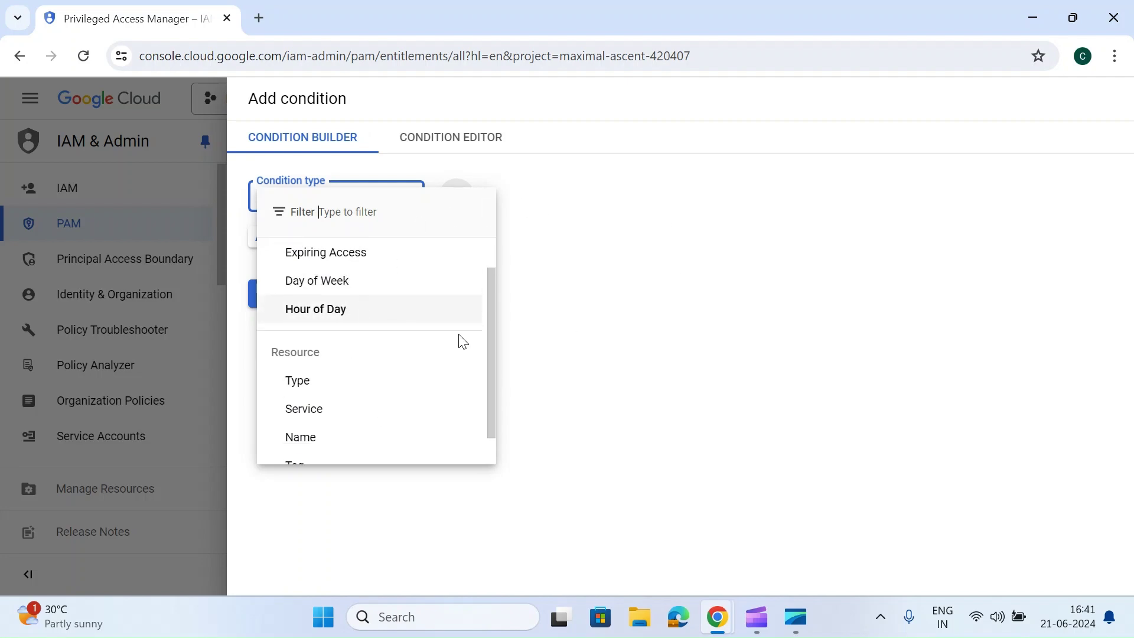
pyautogui.press('Escape')
pyautogui.click(336, 300)
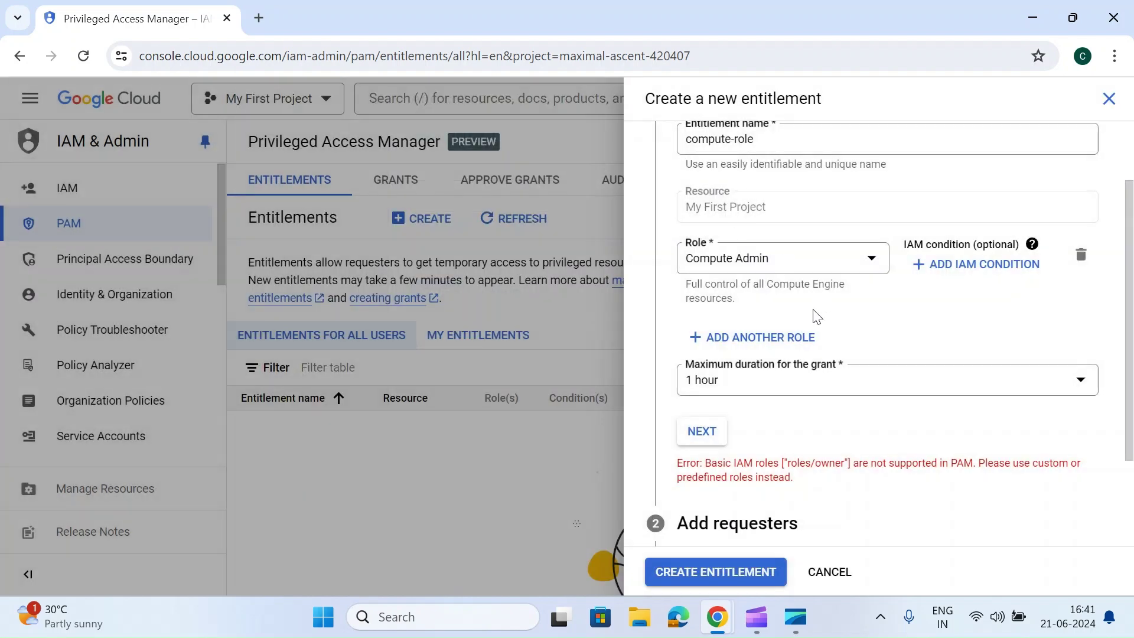
# Submit the entitlement details and add the test account's e-mail, copied from the incognito window, as requester principal.
pyautogui.click(691, 302)
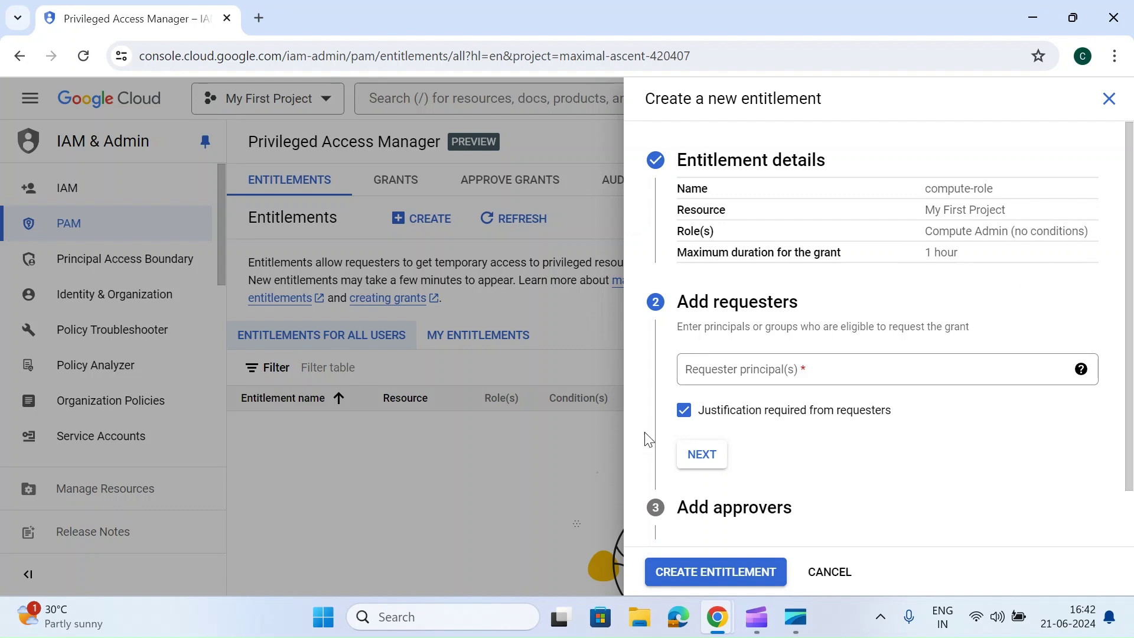
pyautogui.hotkey('alt', 'Tab')
pyautogui.click(1105, 105)
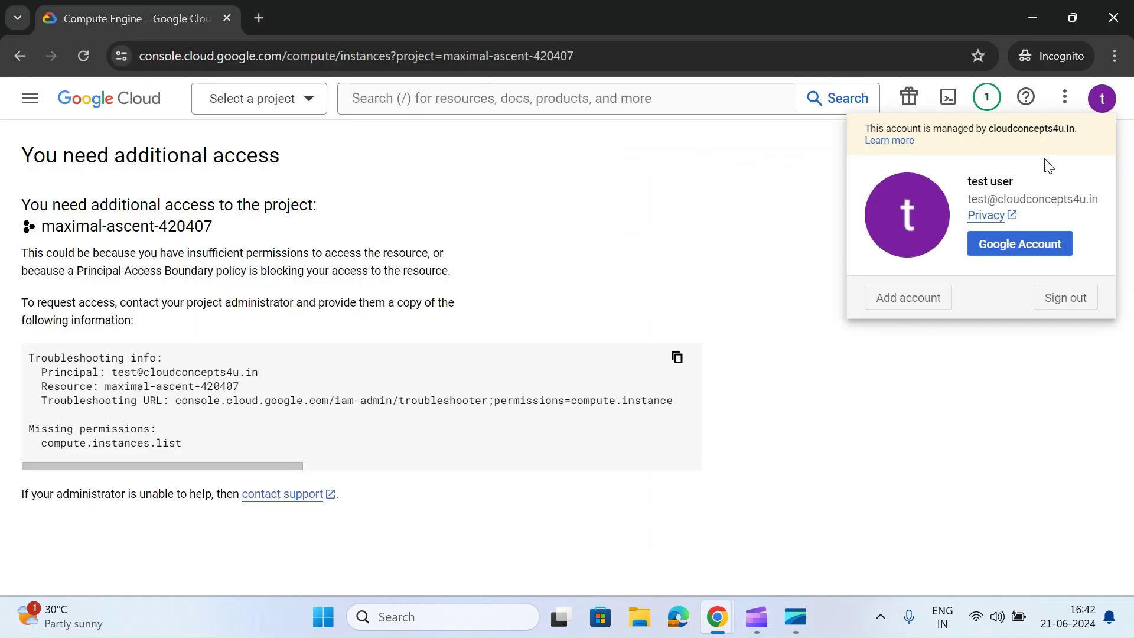
pyautogui.tripleClick(1015, 195)
pyautogui.hotkey('ctrl', 'c')
pyautogui.hotkey('alt', 'Tab')
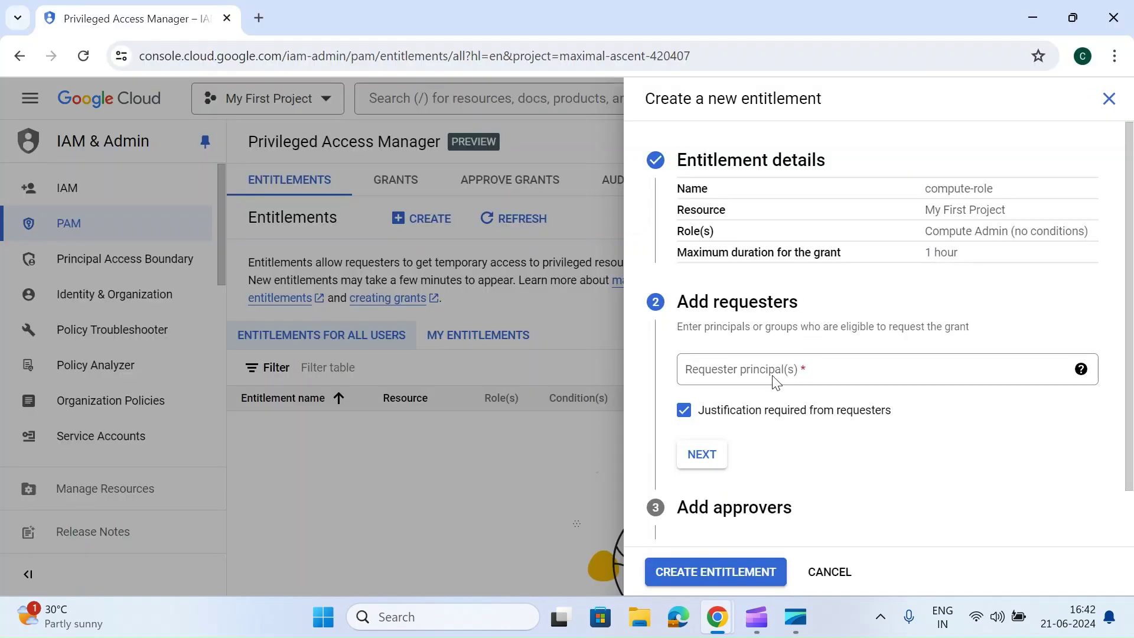
pyautogui.click(771, 377)
pyautogui.hotkey('ctrl', 'v')
pyautogui.click(722, 386)
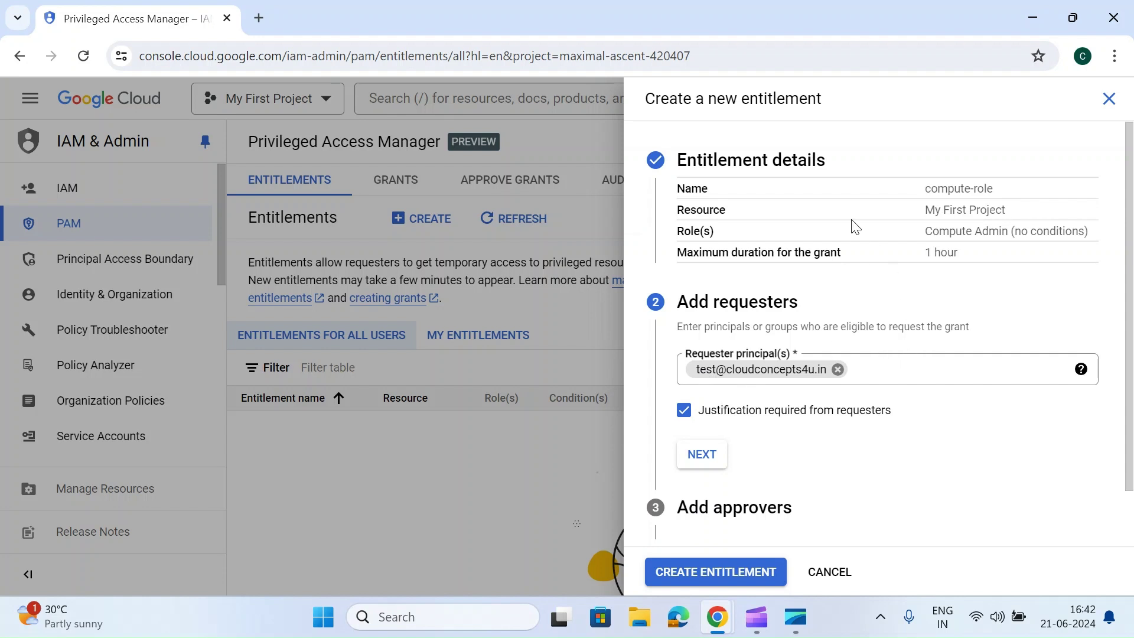
# Keep justification required from requesters and proceed to the entitlement's approver settings.
pyautogui.click(689, 420)
pyautogui.click(689, 420)
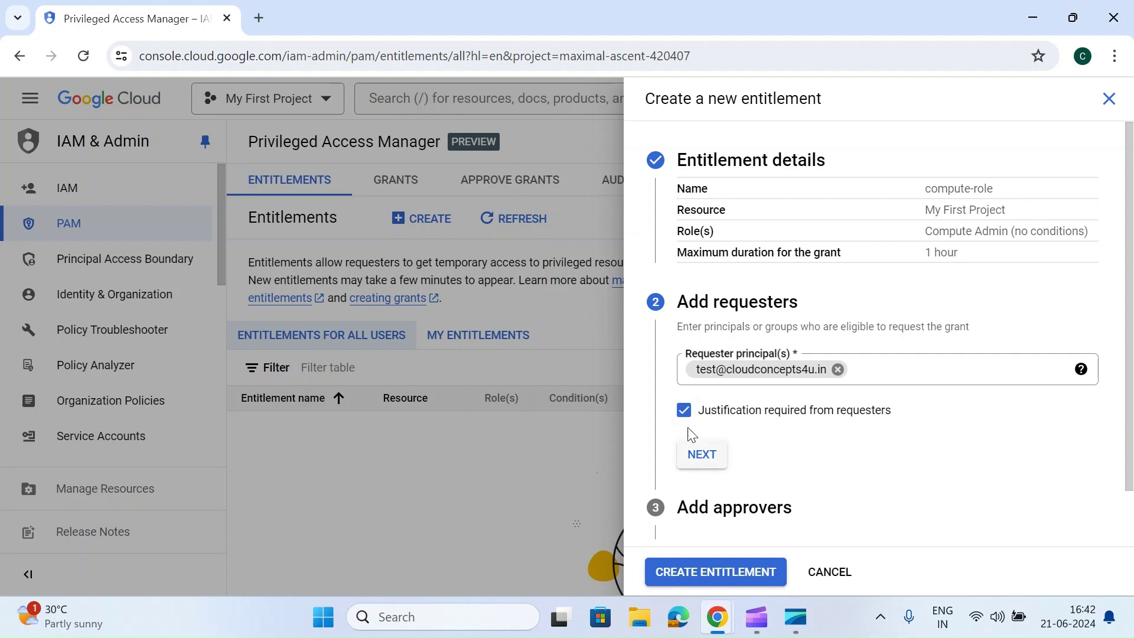
pyautogui.click(703, 455)
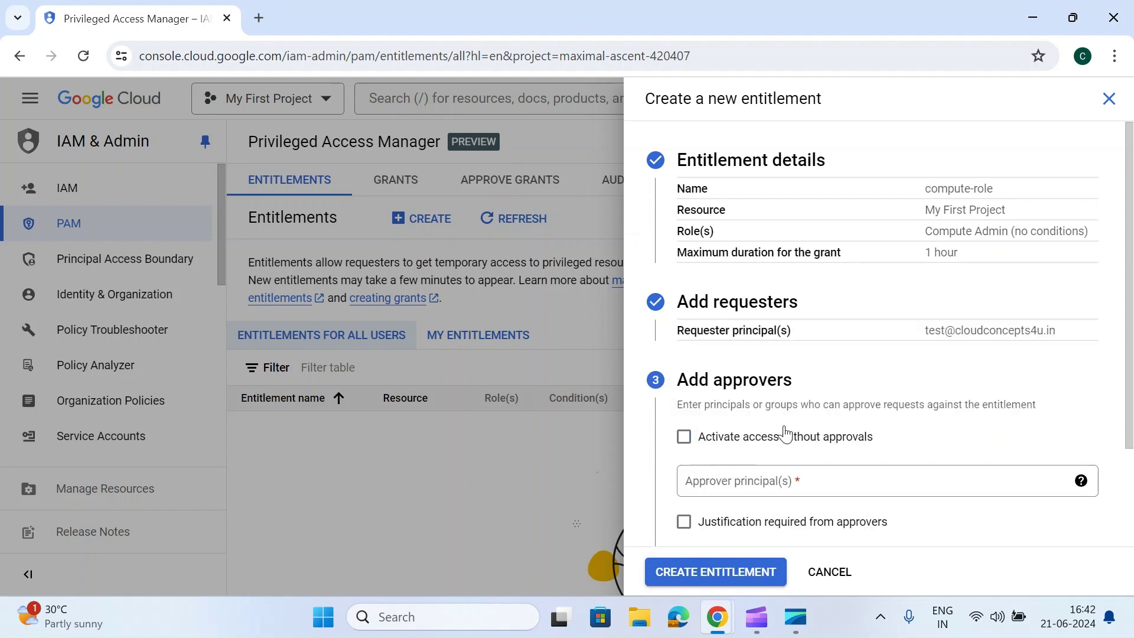
pyautogui.scroll(-1, 827, 446)
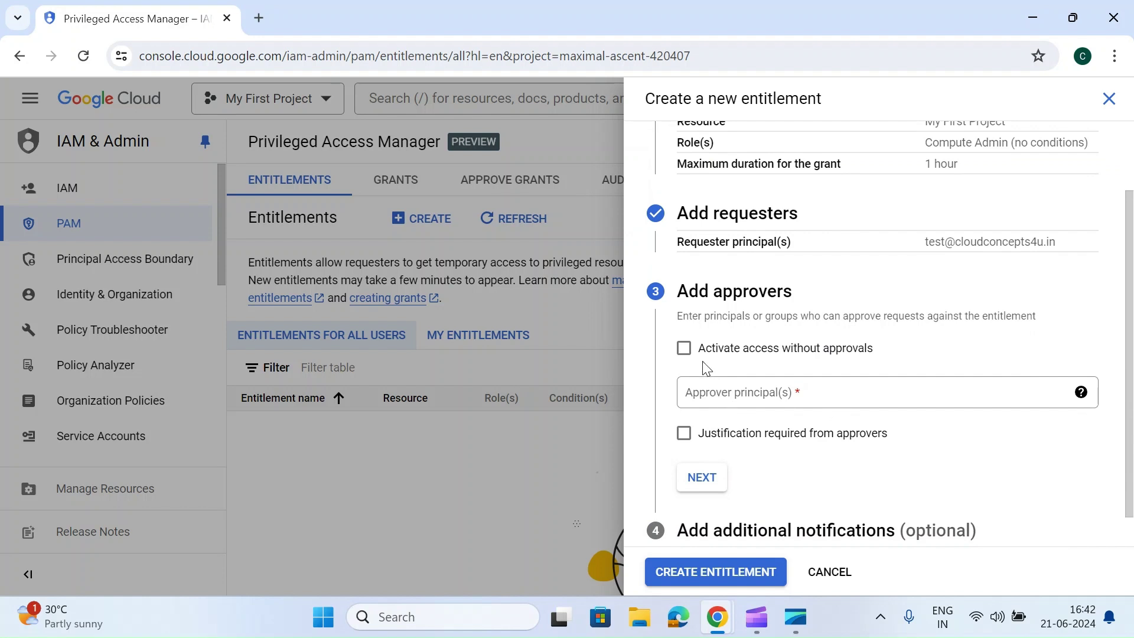
# Keep approvals mandatory, add the admin account's e-mail as approver principal, and require justification from approvers.
pyautogui.click(683, 352)
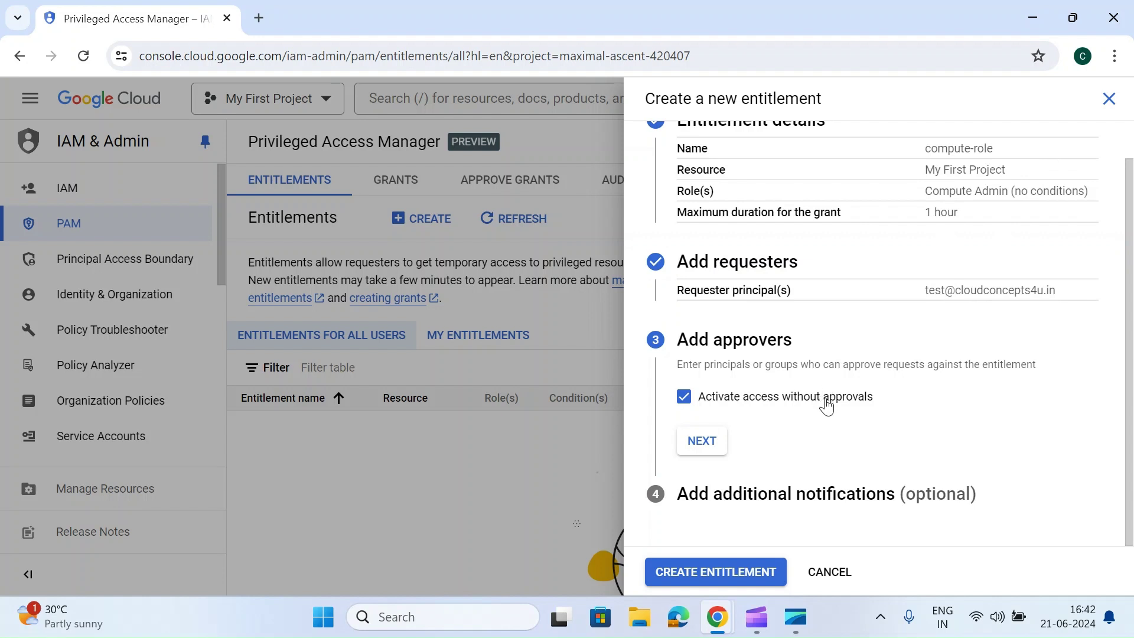
pyautogui.click(751, 404)
pyautogui.click(717, 442)
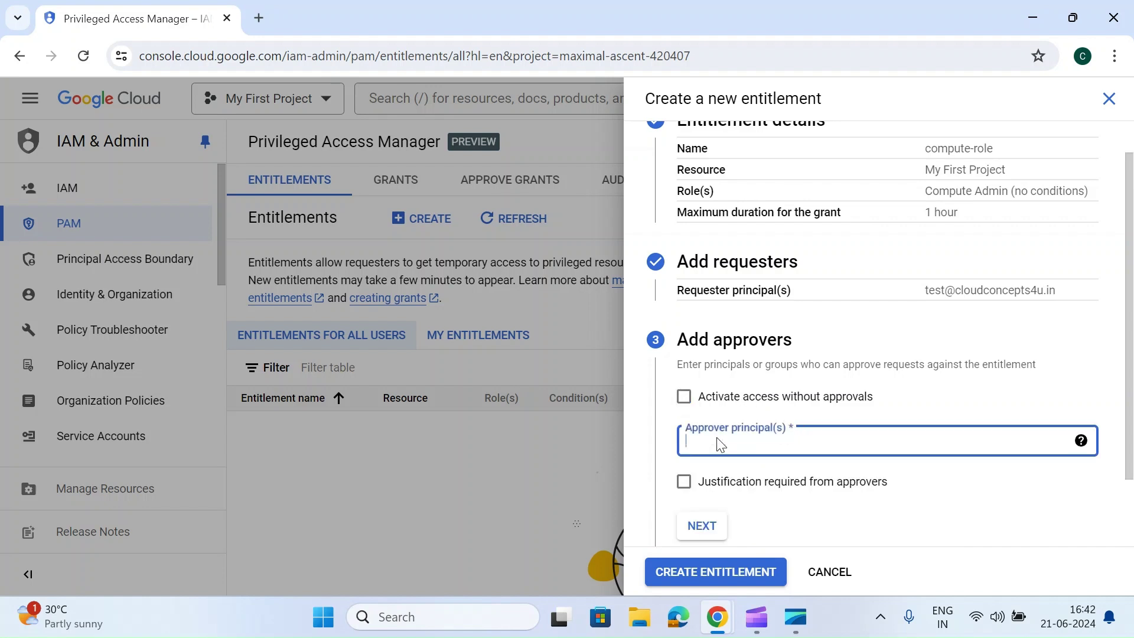
pyautogui.hotkey('ctrl', 'v')
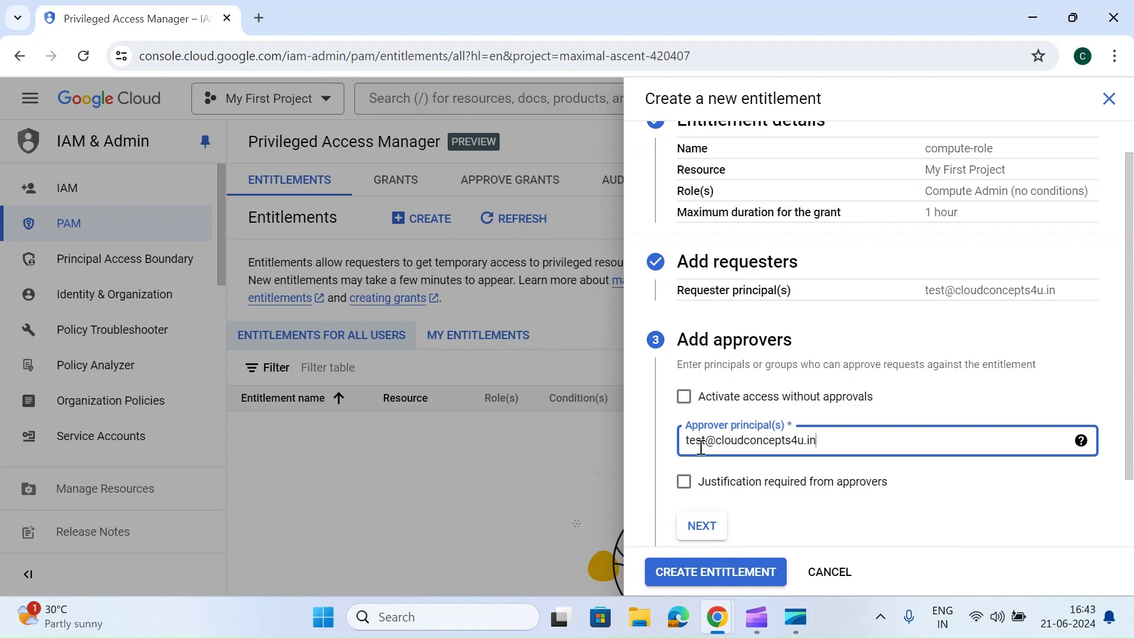
pyautogui.doubleClick(699, 444)
pyautogui.write('admin4')
pyautogui.scroll(-1, 809, 473)
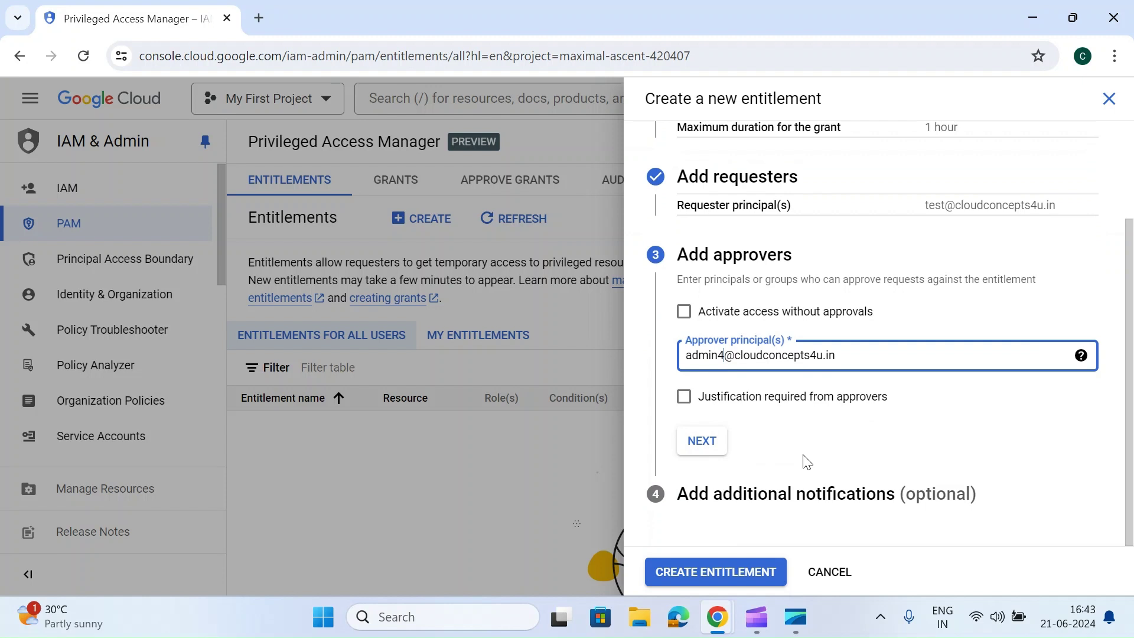
pyautogui.click(740, 405)
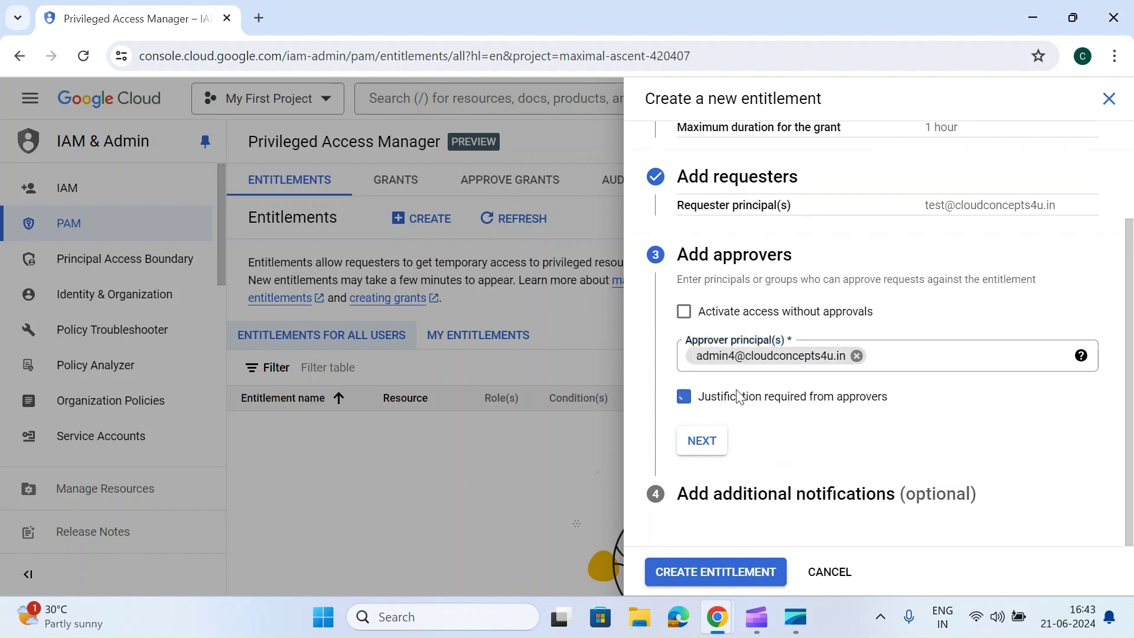
# Remove the e-mail notified when a requester is granted access, and create the entitlement.
pyautogui.click(703, 441)
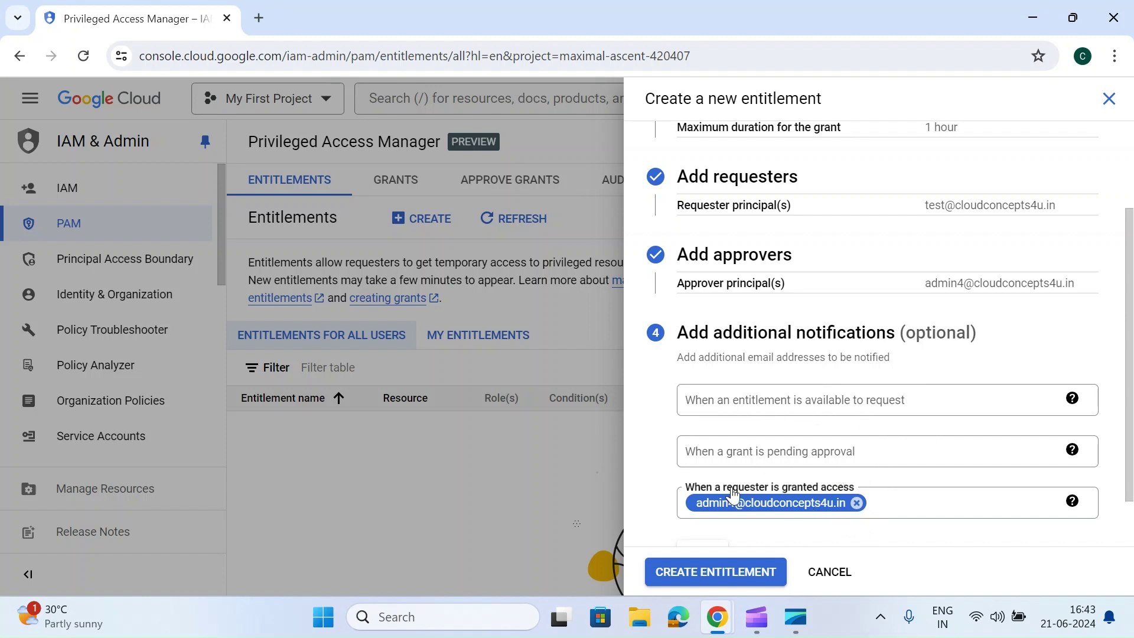
pyautogui.click(857, 504)
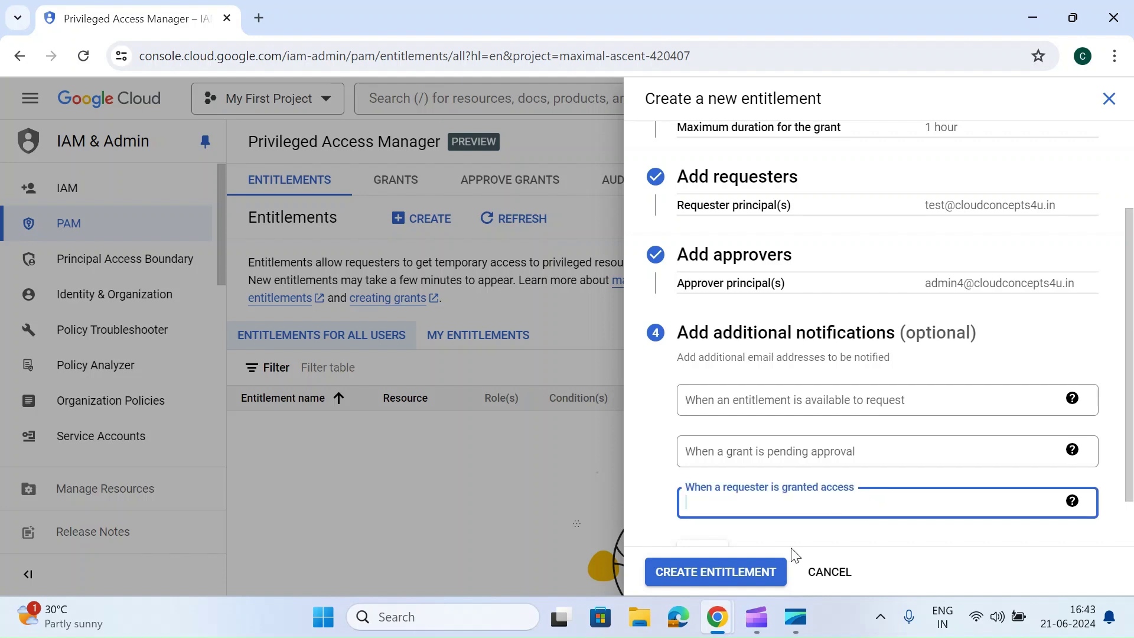
pyautogui.click(755, 582)
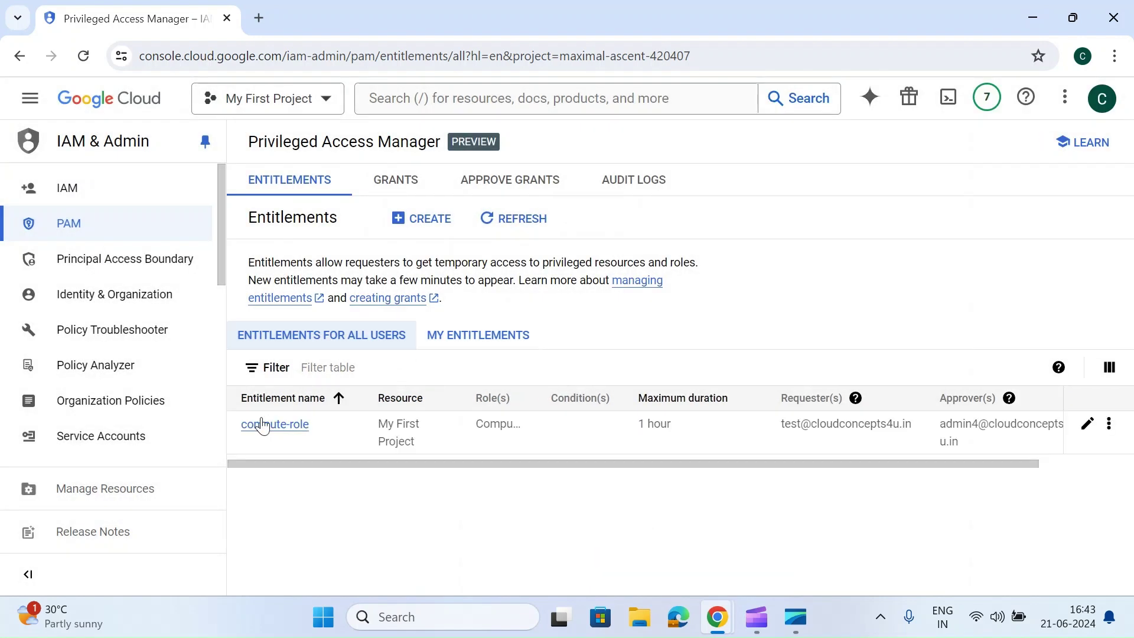
# Review the compute-role entitlement's details and the actions available for it.
pyautogui.click(272, 434)
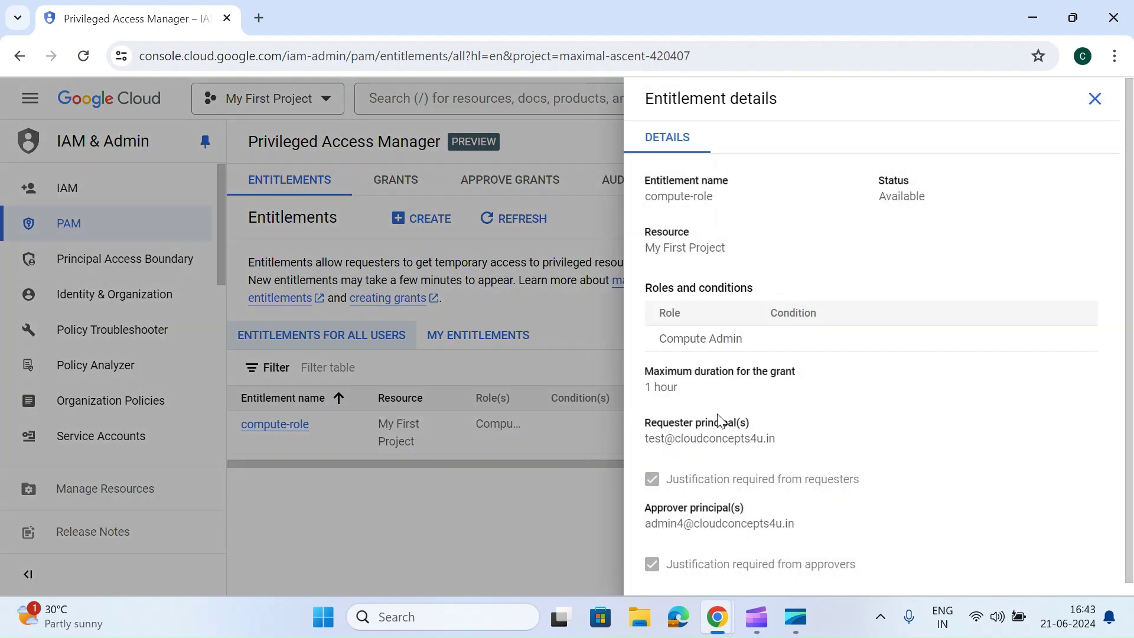
pyautogui.scroll(-1, 797, 494)
pyautogui.click(519, 497)
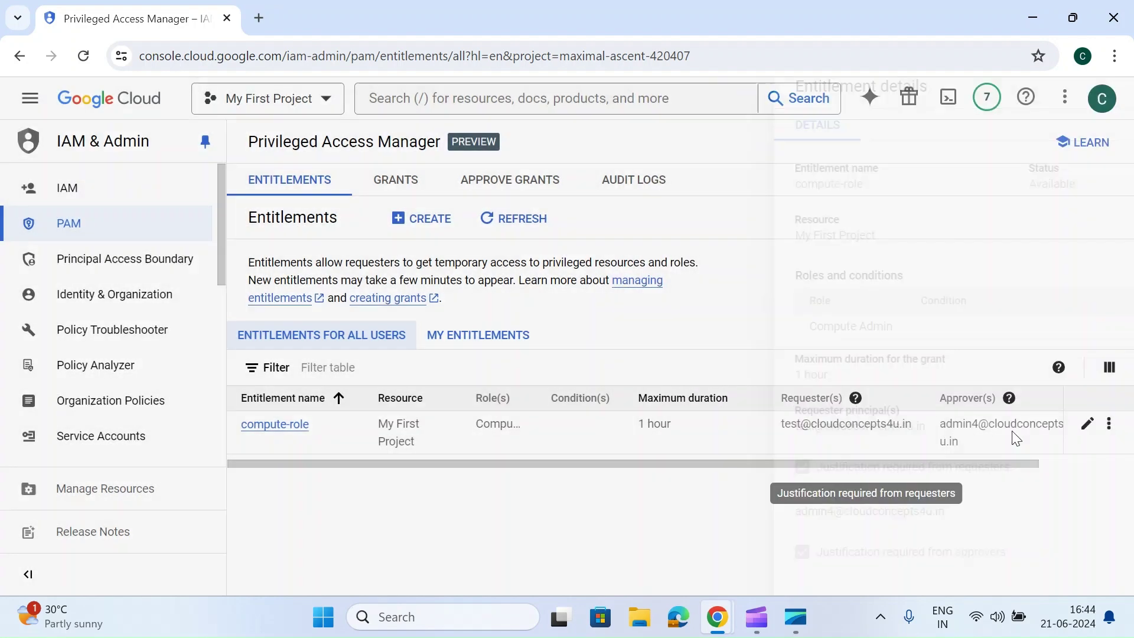
pyautogui.click(1109, 425)
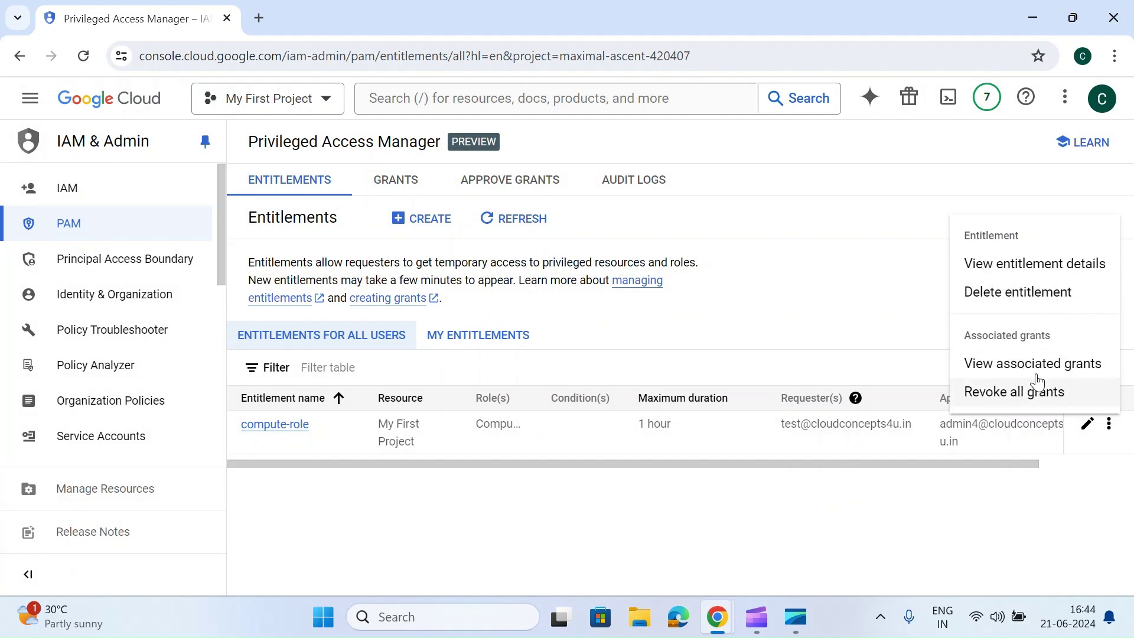
pyautogui.click(1072, 494)
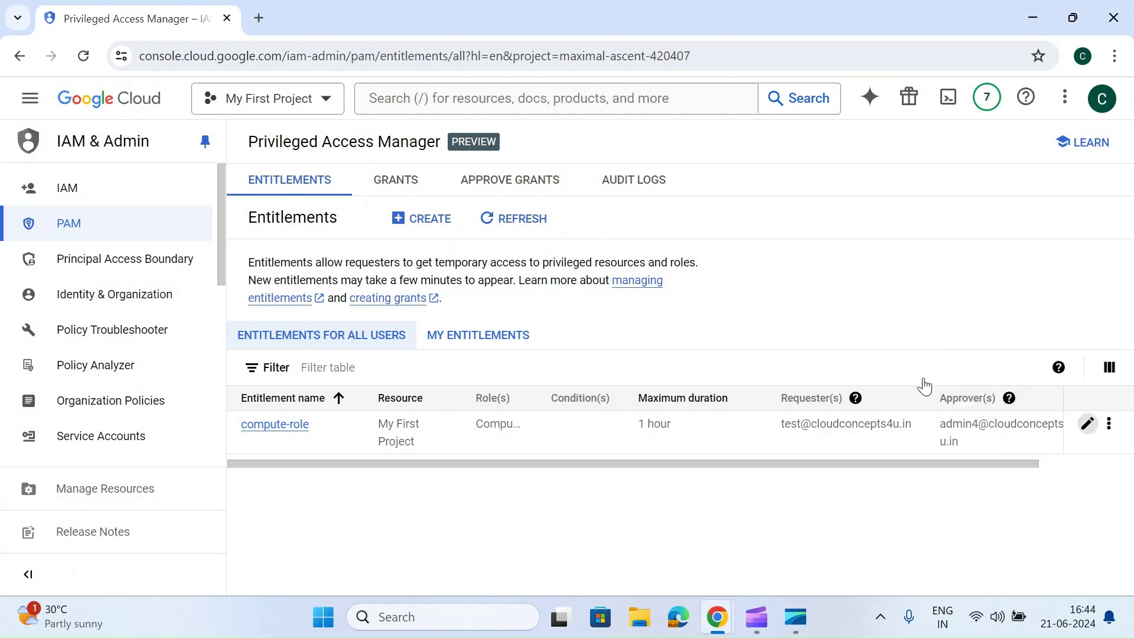
# Open the compute-role entitlement for editing and examine its details and requester settings.
pyautogui.click(1088, 423)
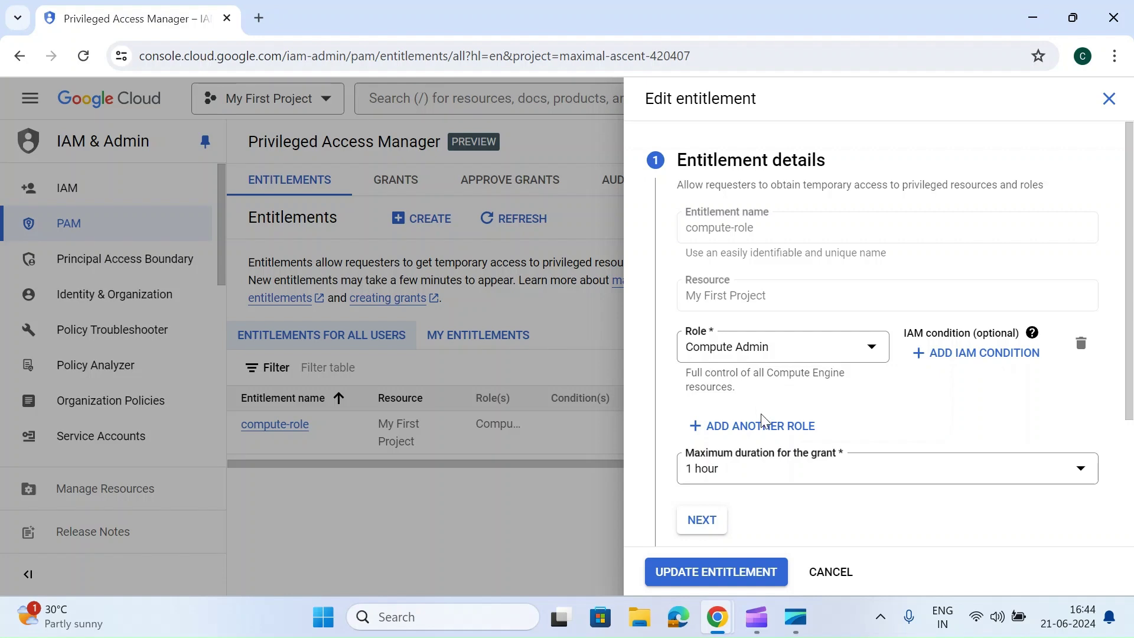
pyautogui.scroll(-3, 738, 408)
pyautogui.click(709, 348)
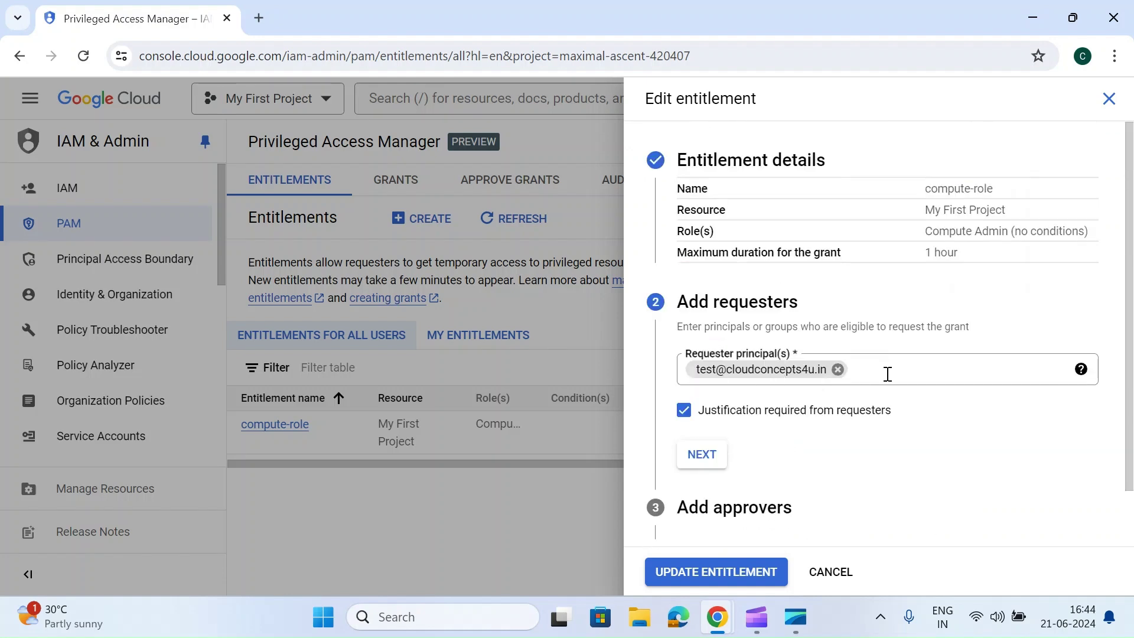
pyautogui.click(888, 375)
pyautogui.click(713, 446)
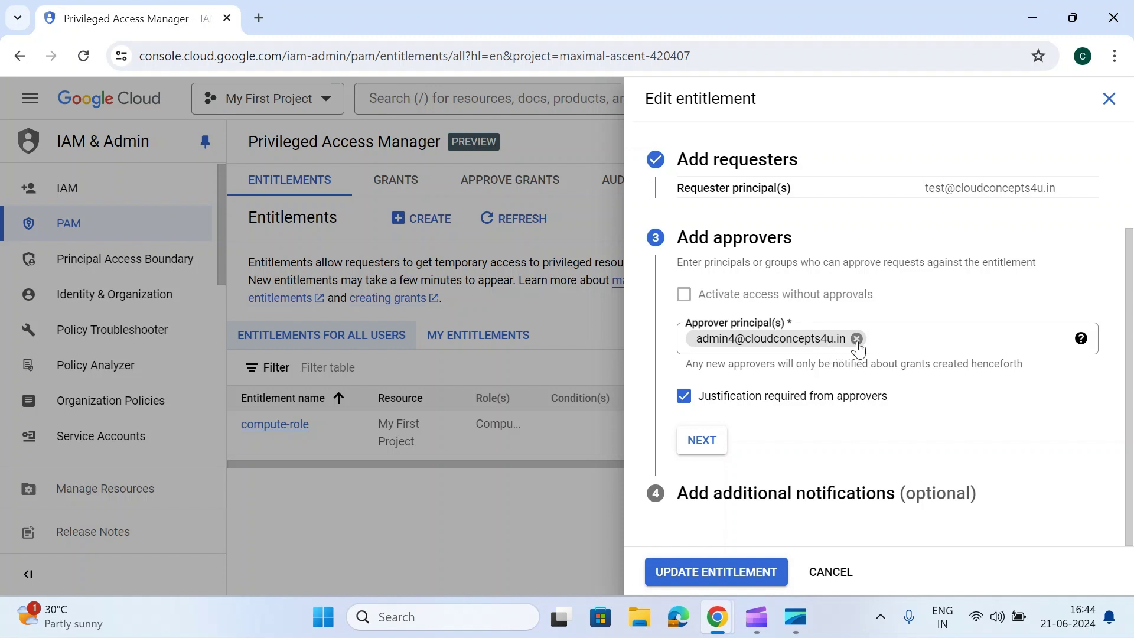
# Try removing and re-entering the approver's e-mail with approver justification turned off, and discard the entitlement edits.
pyautogui.click(774, 399)
pyautogui.click(856, 342)
pyautogui.click(709, 443)
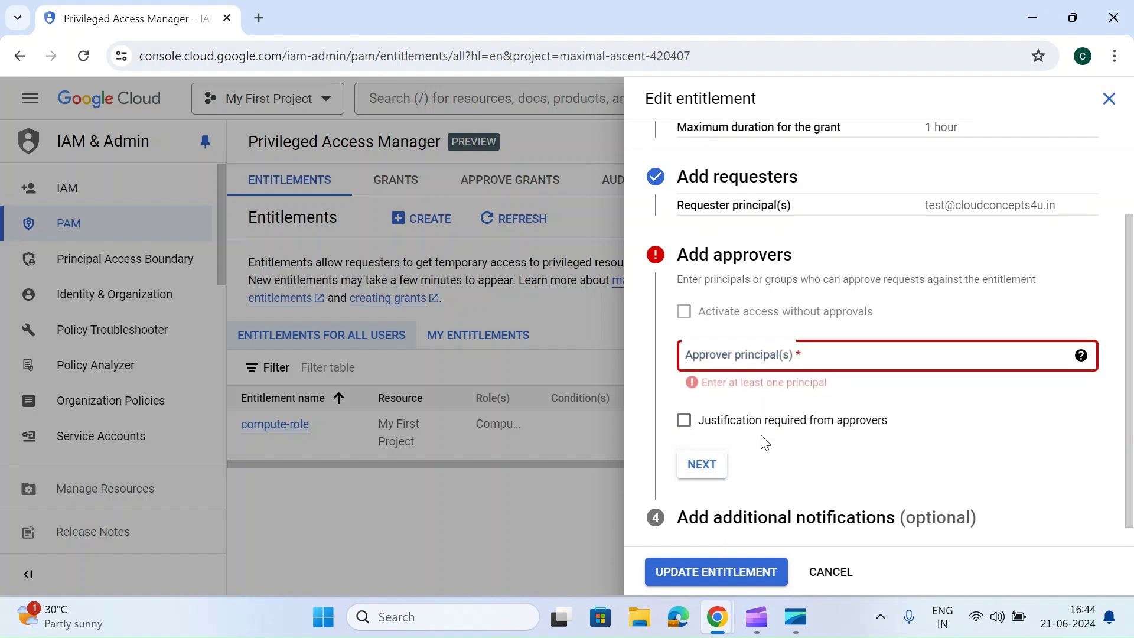
pyautogui.click(685, 421)
pyautogui.click(685, 420)
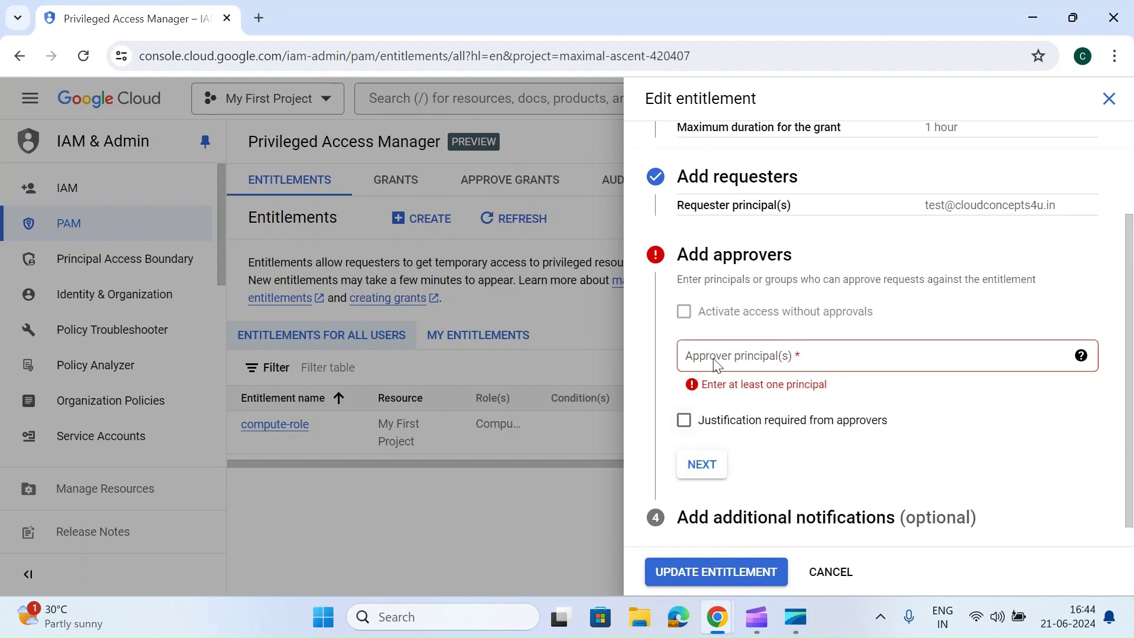
pyautogui.click(712, 355)
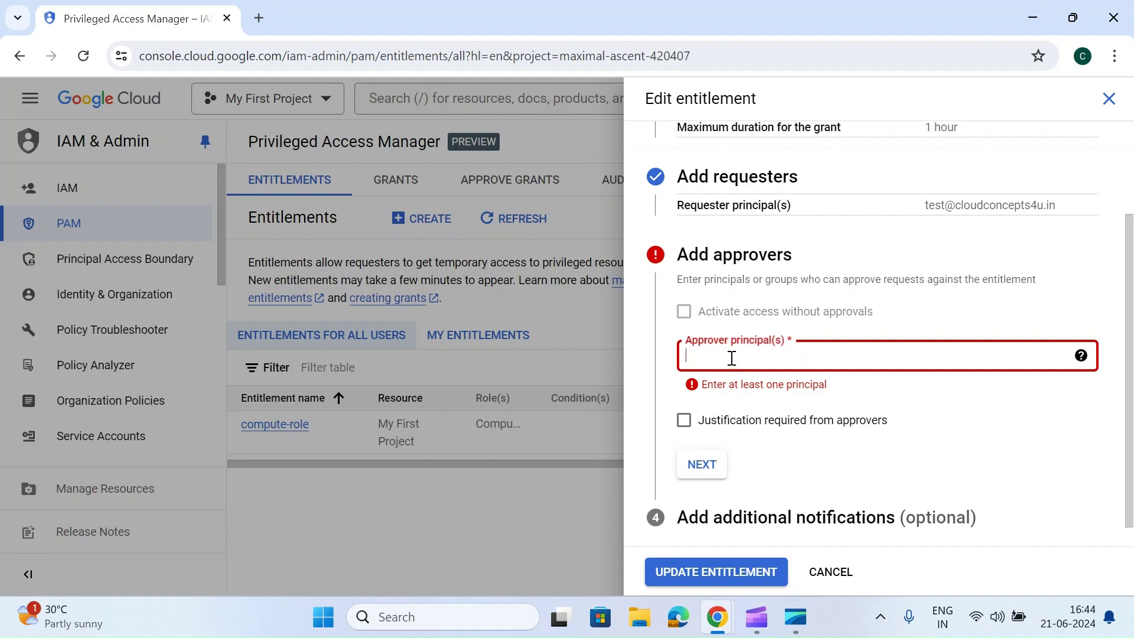
pyautogui.hotkey('ctrl', 'v')
pyautogui.doubleClick(699, 351)
pyautogui.write('admin4')
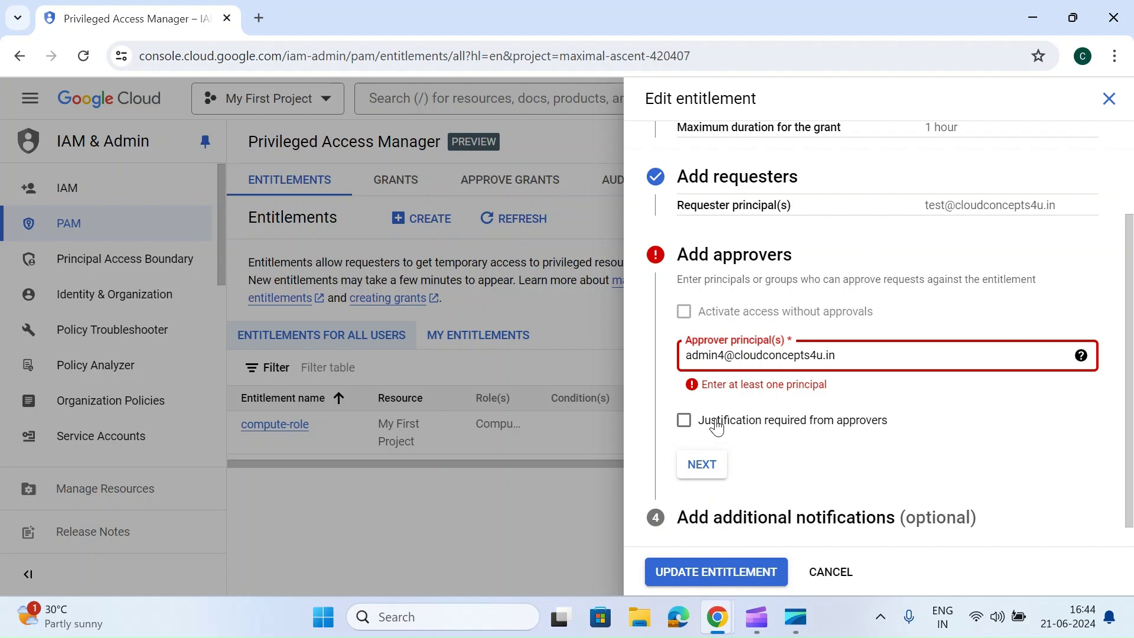
pyautogui.click(712, 467)
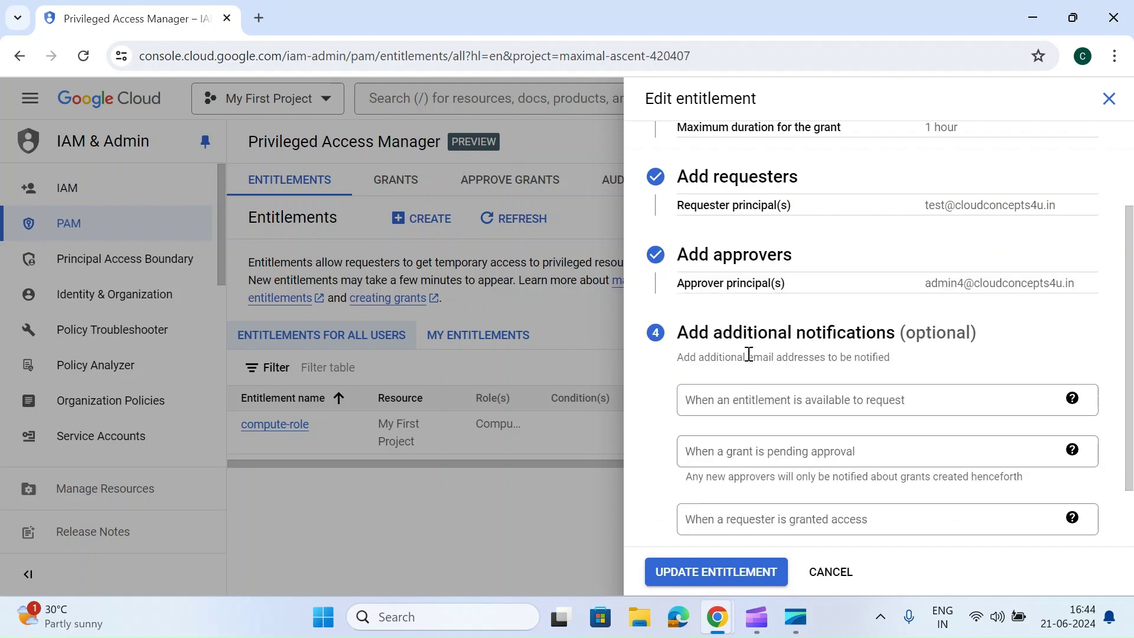
pyautogui.scroll(3, 851, 289)
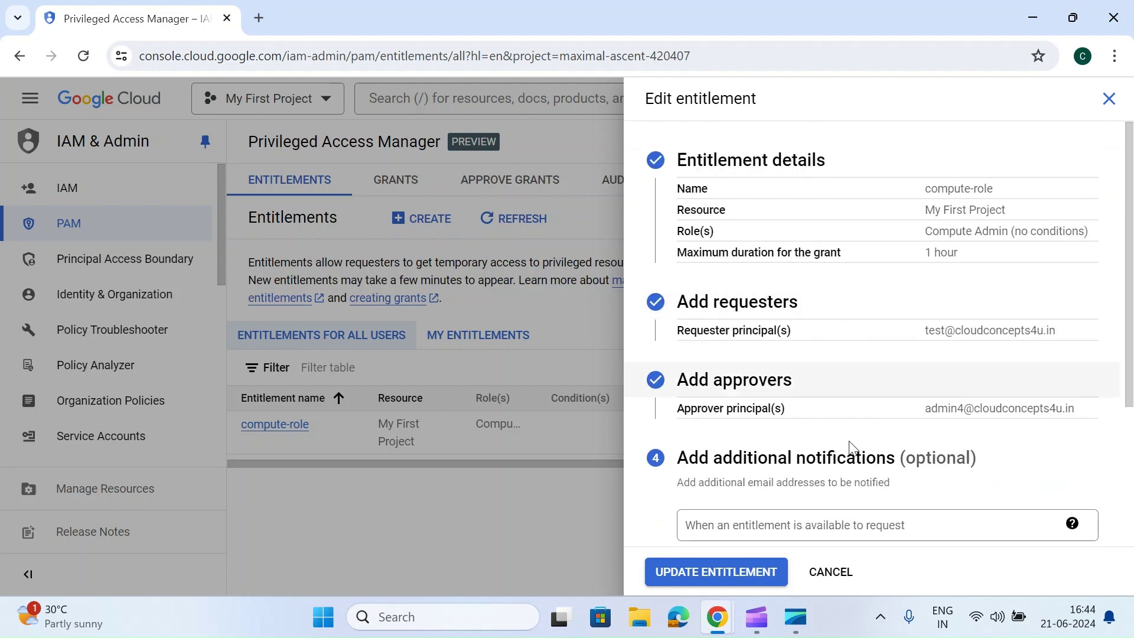
pyautogui.click(832, 573)
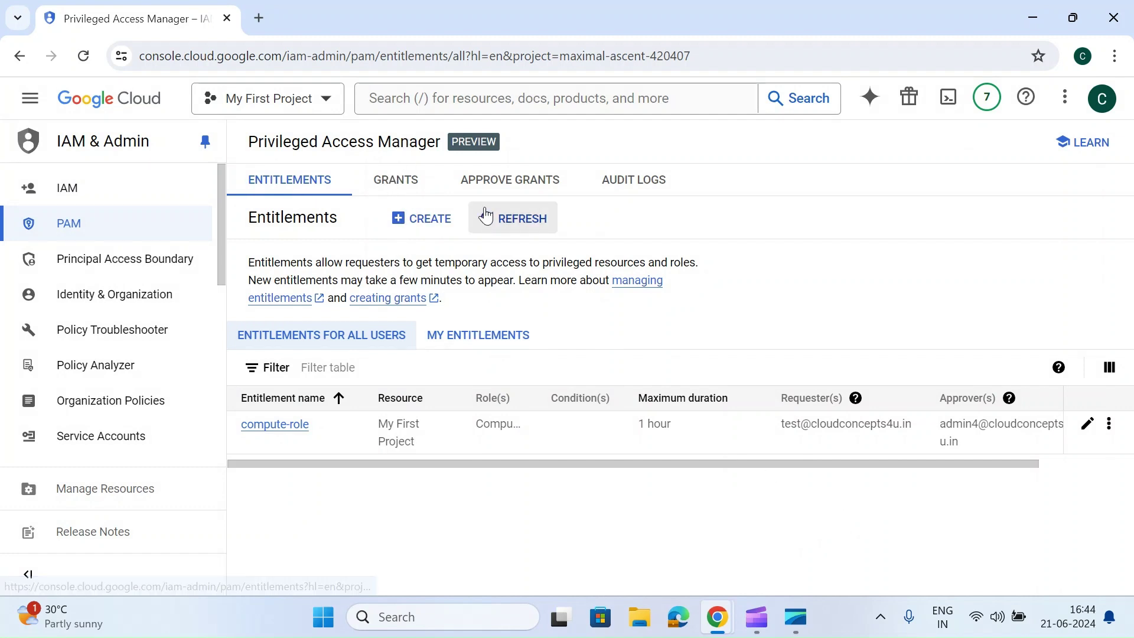
# Switch to the test user's incognito window and check their access to the project's Compute Engine page.
pyautogui.moveTo(718, 618)
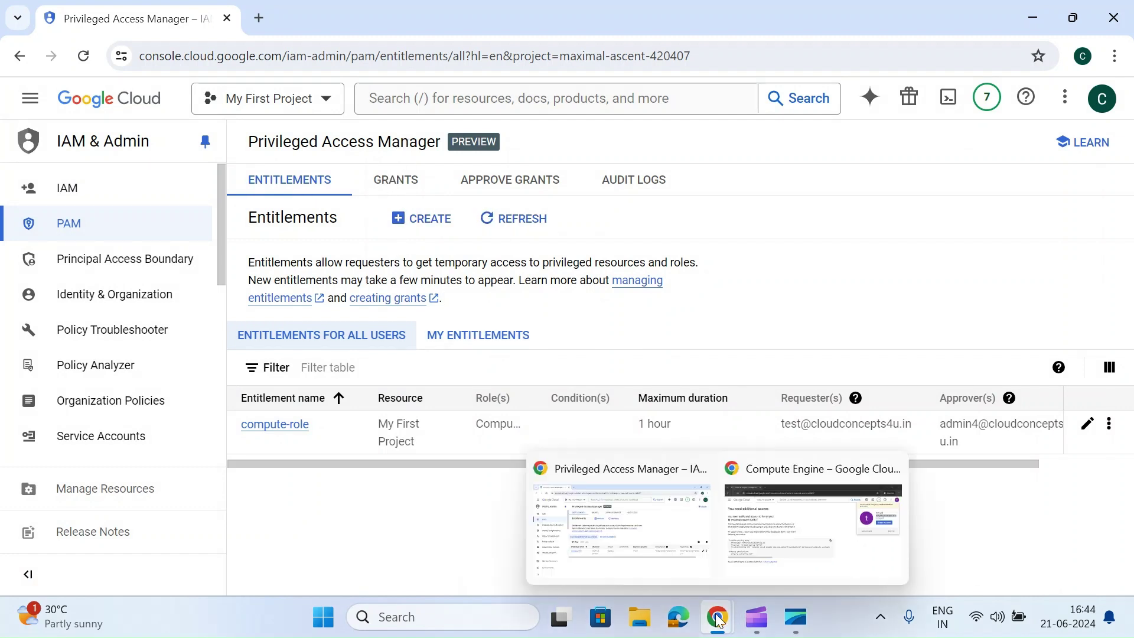
pyautogui.click(761, 548)
pyautogui.click(767, 351)
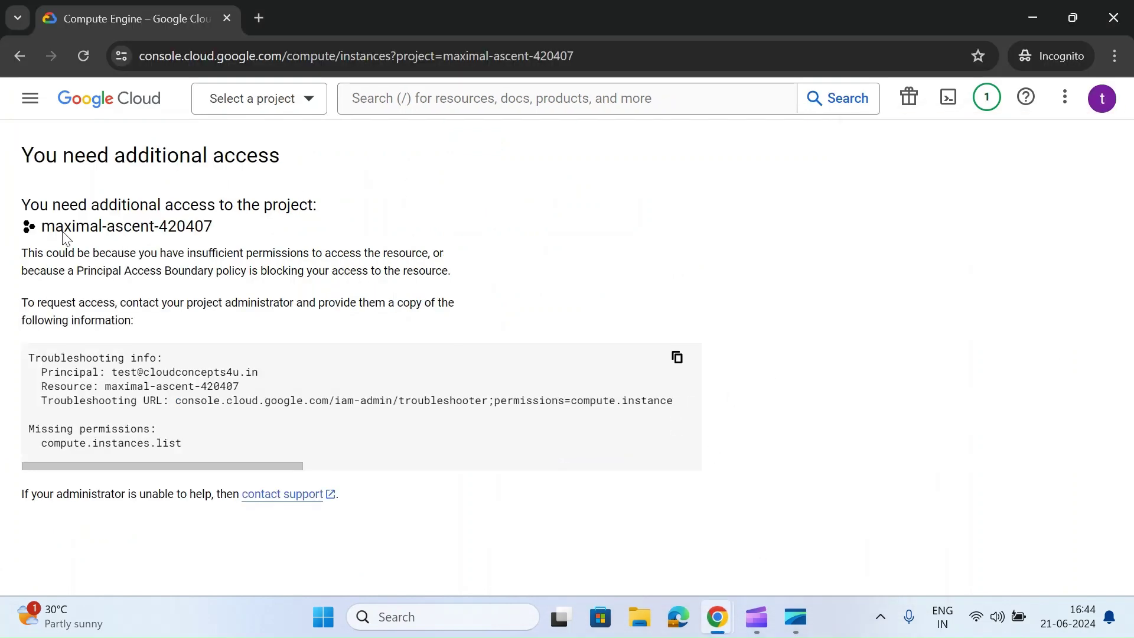
# Return to the admin window and examine the project's IAM principals, including the Privileged Access Manager Service Agent role.
pyautogui.moveTo(713, 628)
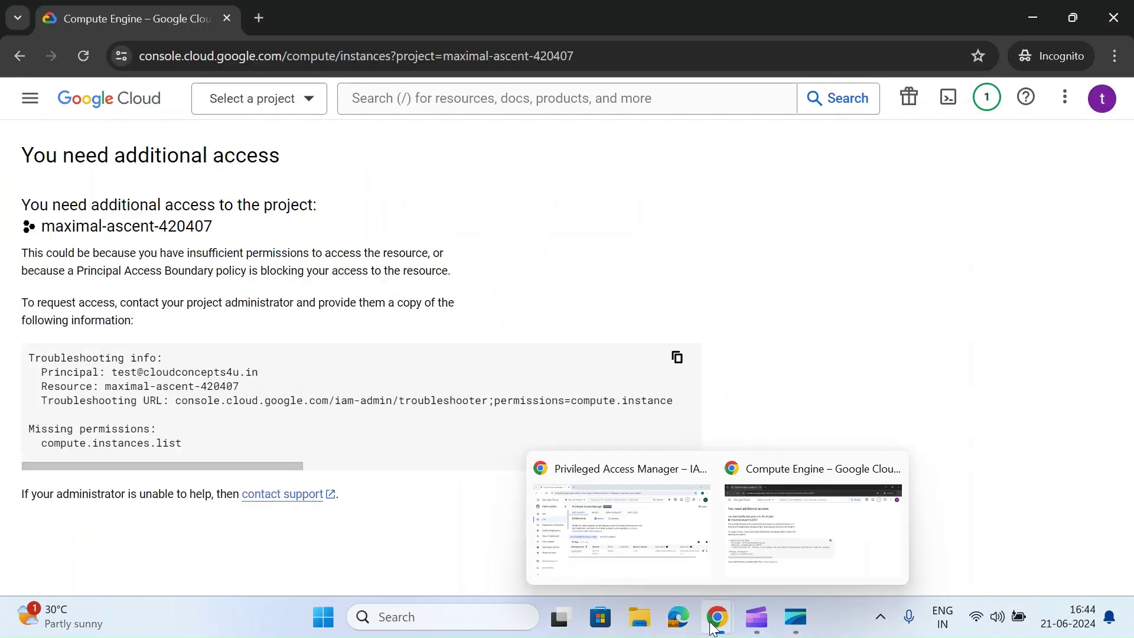
pyautogui.click(670, 541)
pyautogui.click(69, 181)
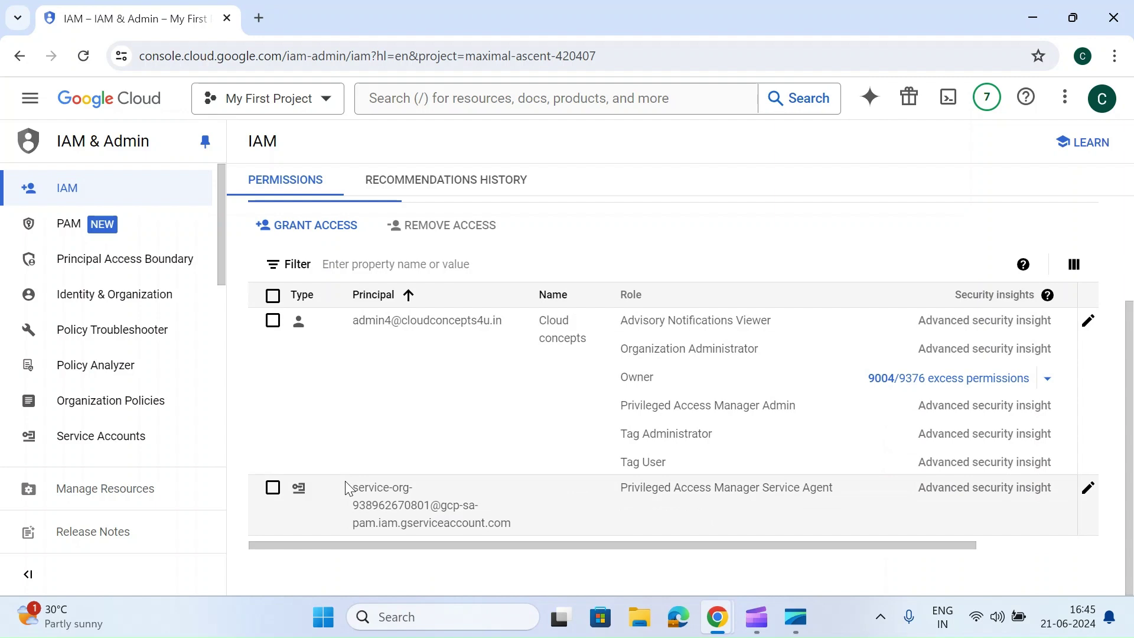
pyautogui.moveTo(349, 486); pyautogui.dragTo(809, 531)
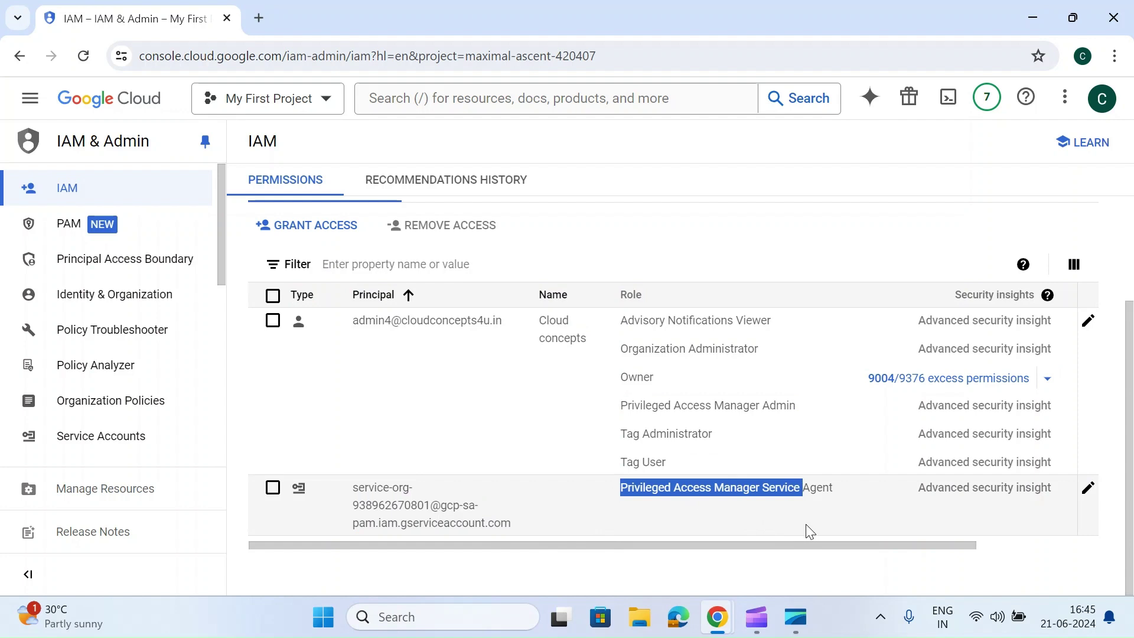
pyautogui.moveTo(806, 526); pyautogui.dragTo(849, 534)
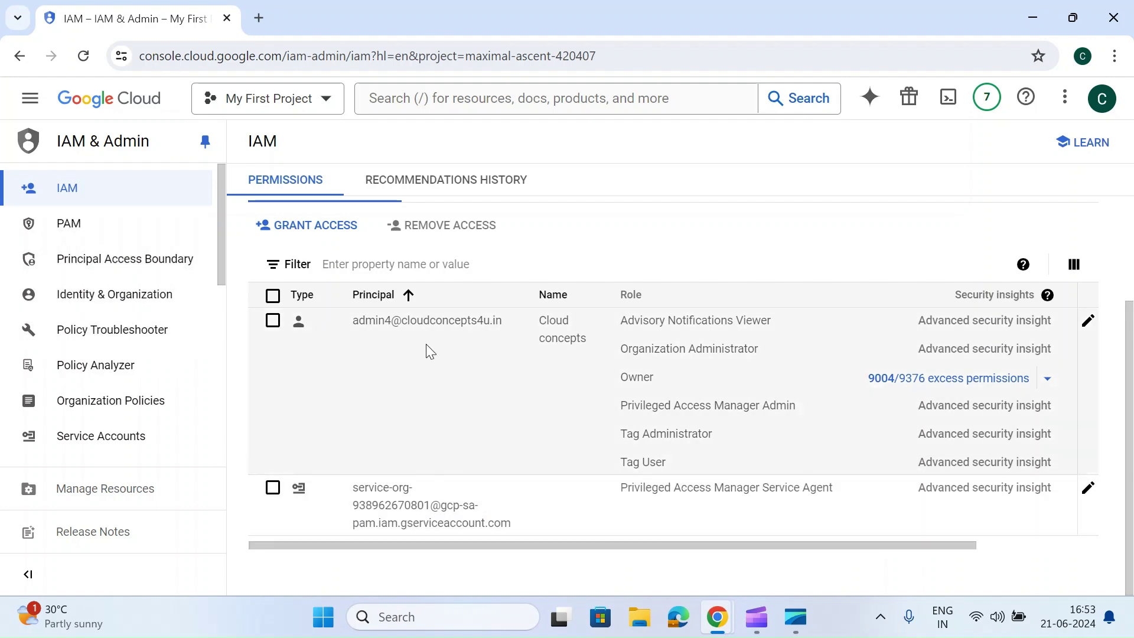
# Grant the test account's e-mail the basic Viewer role on My First Project.
pyautogui.click(305, 225)
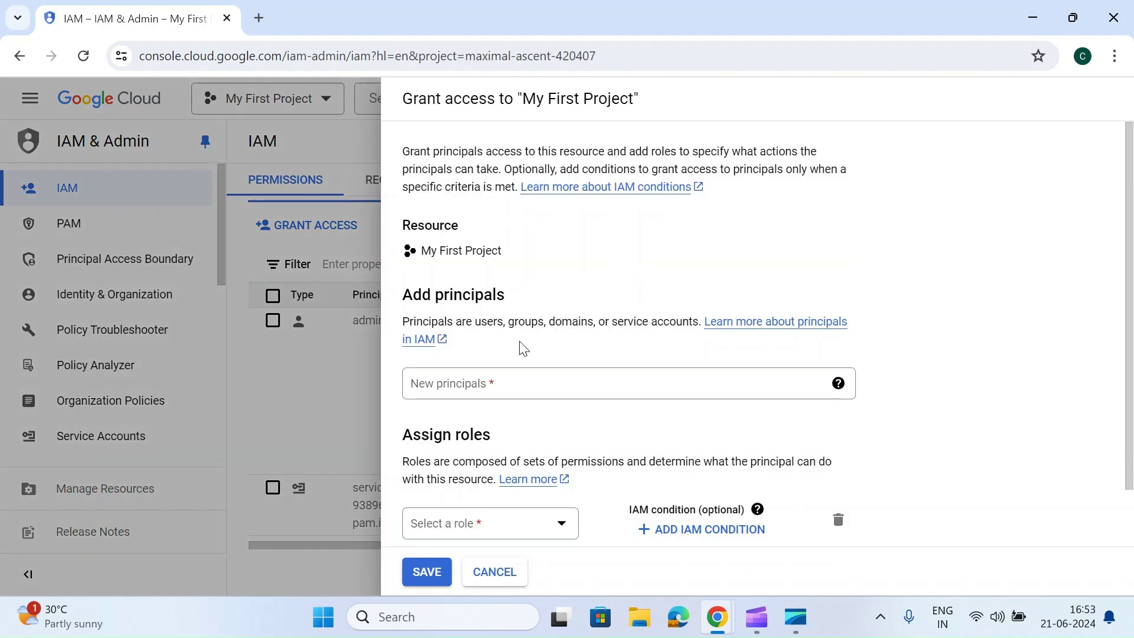
pyautogui.click(488, 395)
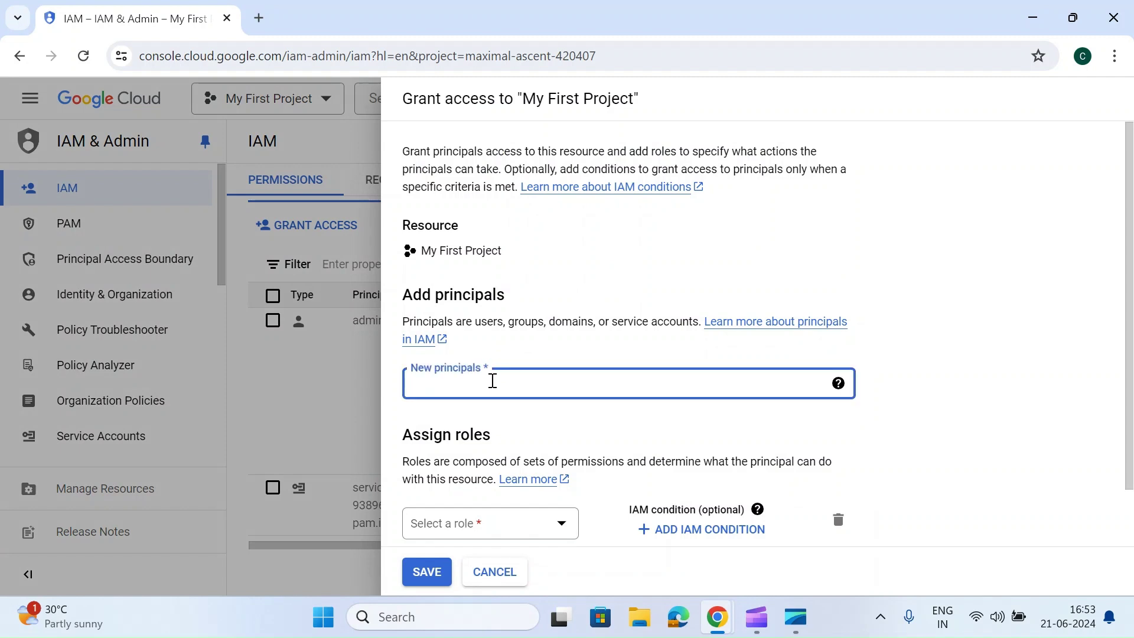
pyautogui.hotkey('ctrl', 'v')
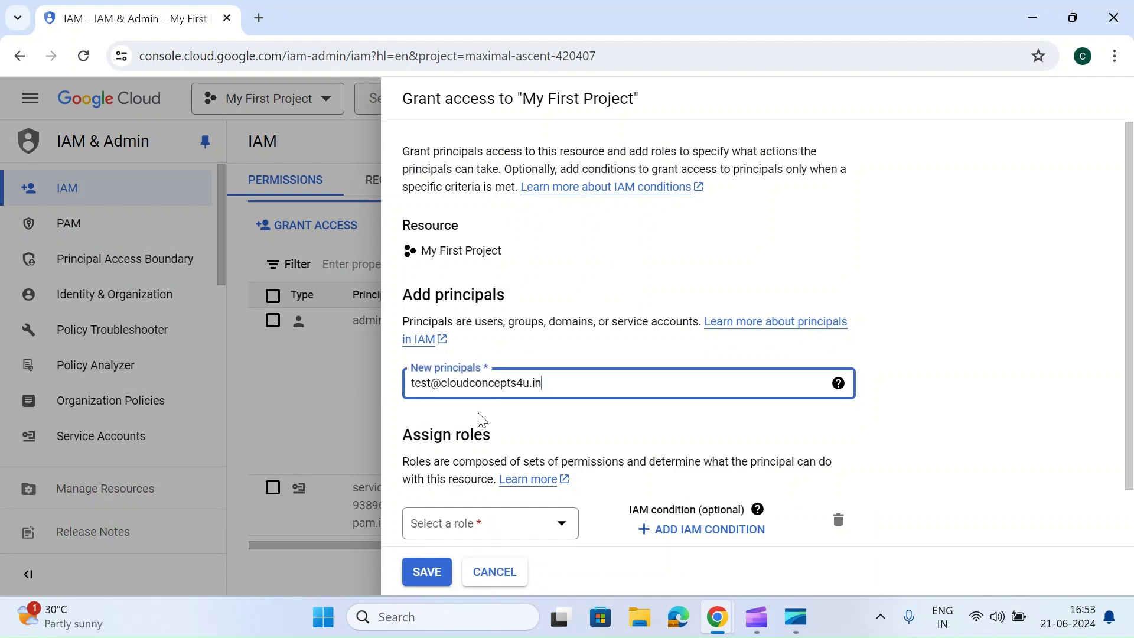
pyautogui.click(481, 523)
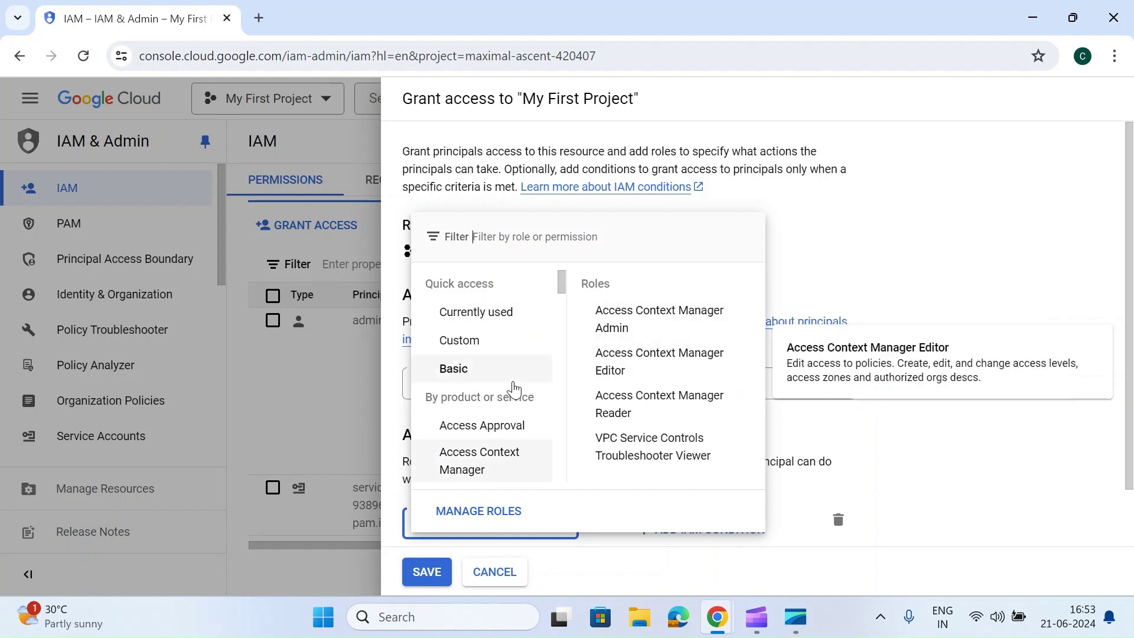
pyautogui.click(452, 368)
pyautogui.click(618, 397)
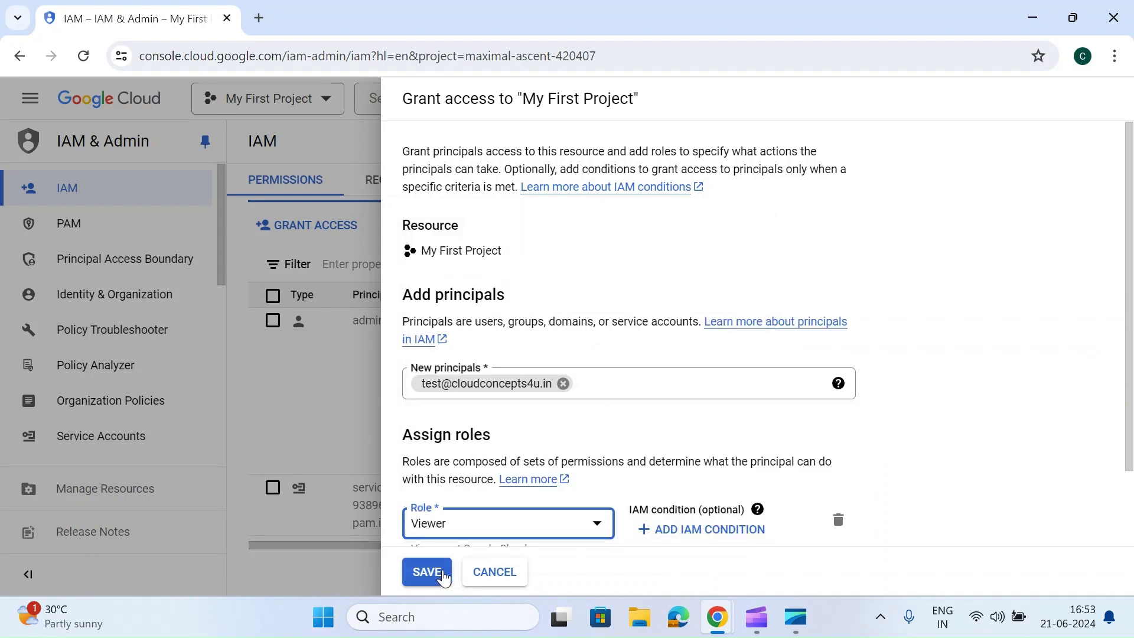
pyautogui.click(428, 572)
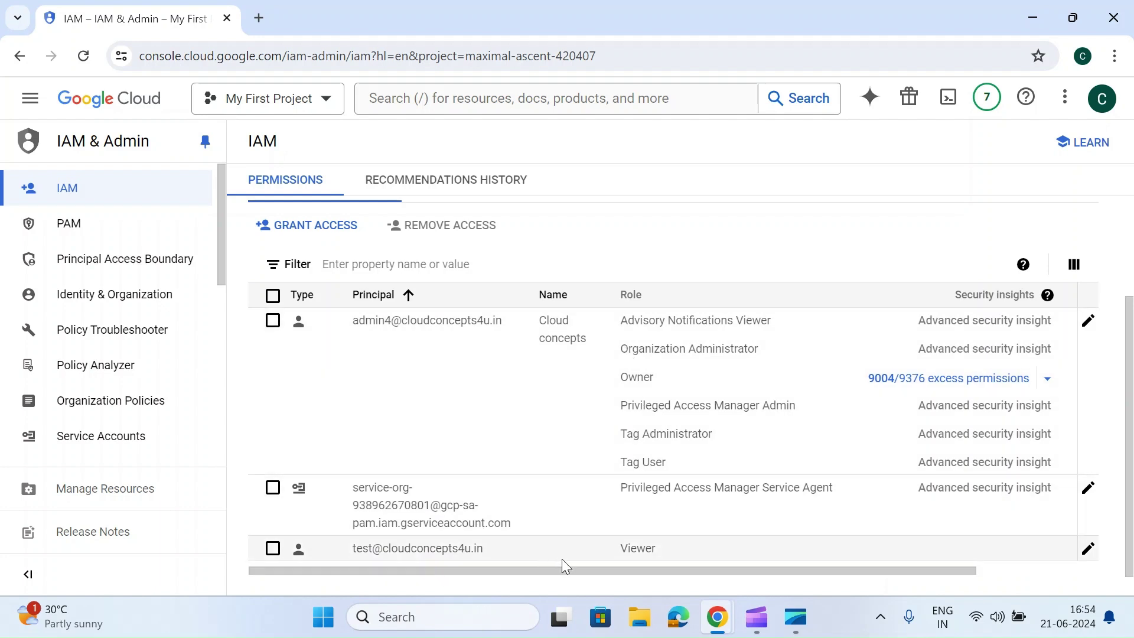
# Switch to the test user's incognito window and check the instance creation and VM control permissions on the VM instances page.
pyautogui.moveTo(718, 617)
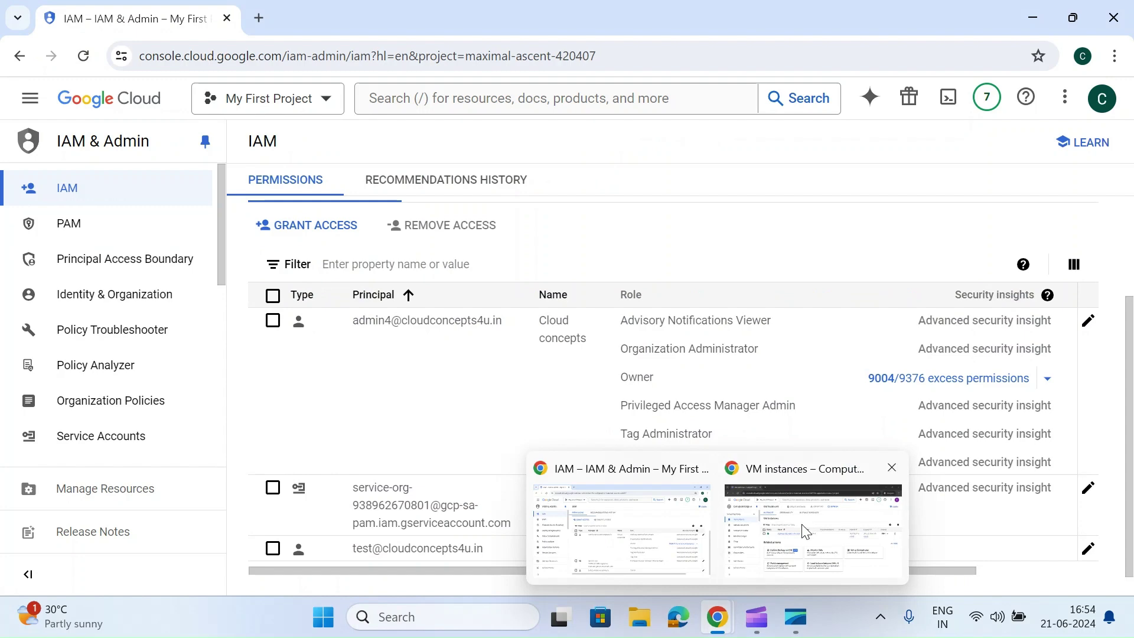
pyautogui.click(805, 527)
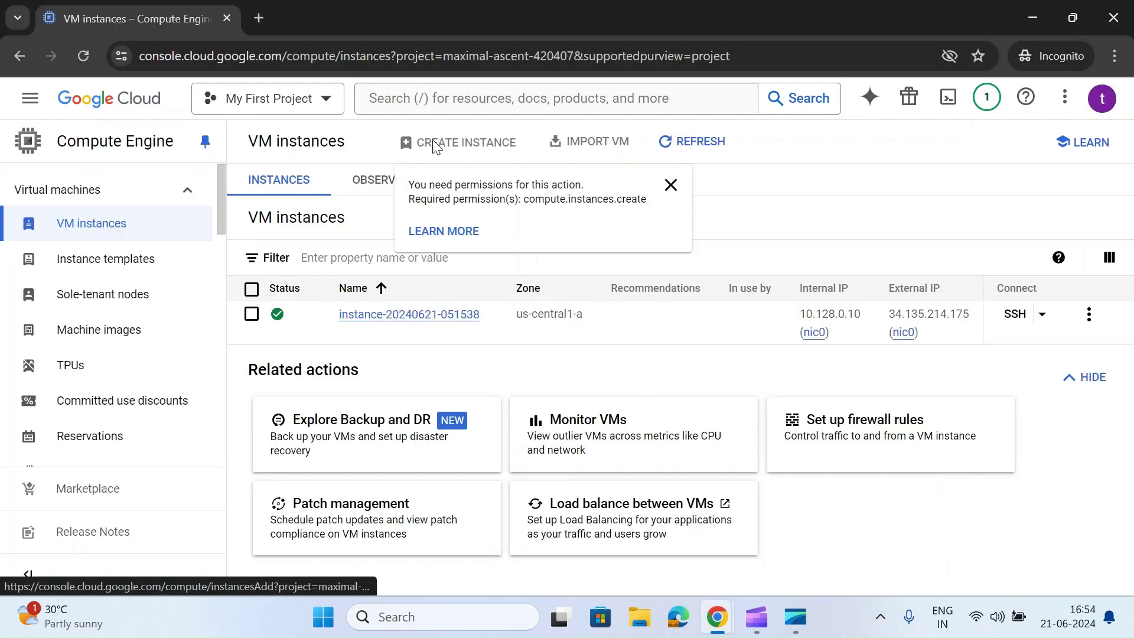
pyautogui.moveTo(458, 146)
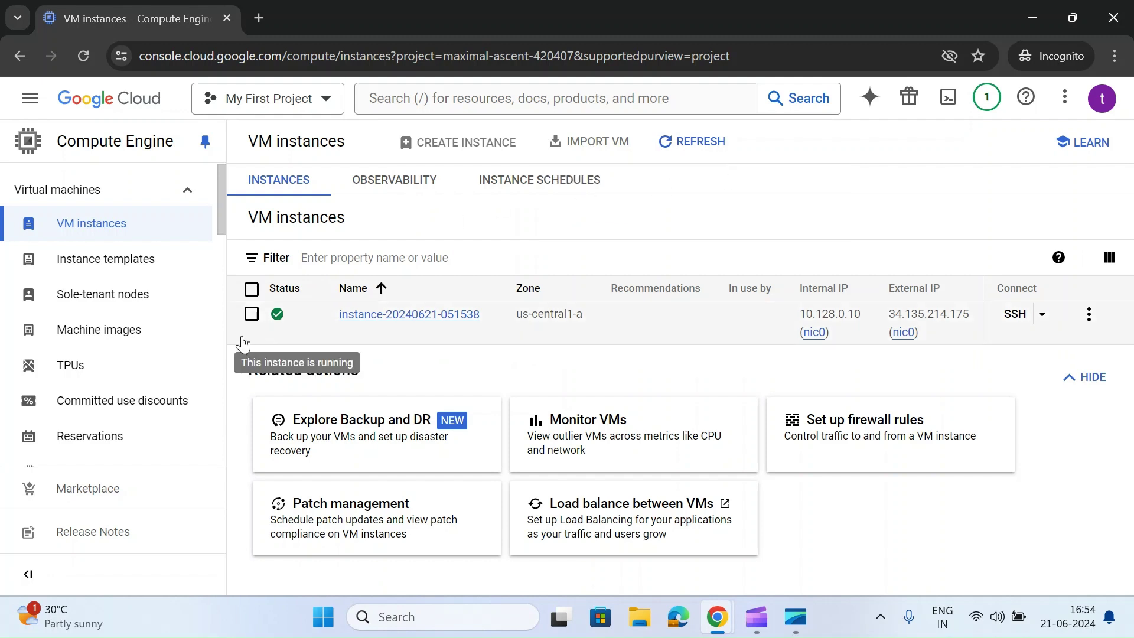
pyautogui.click(253, 316)
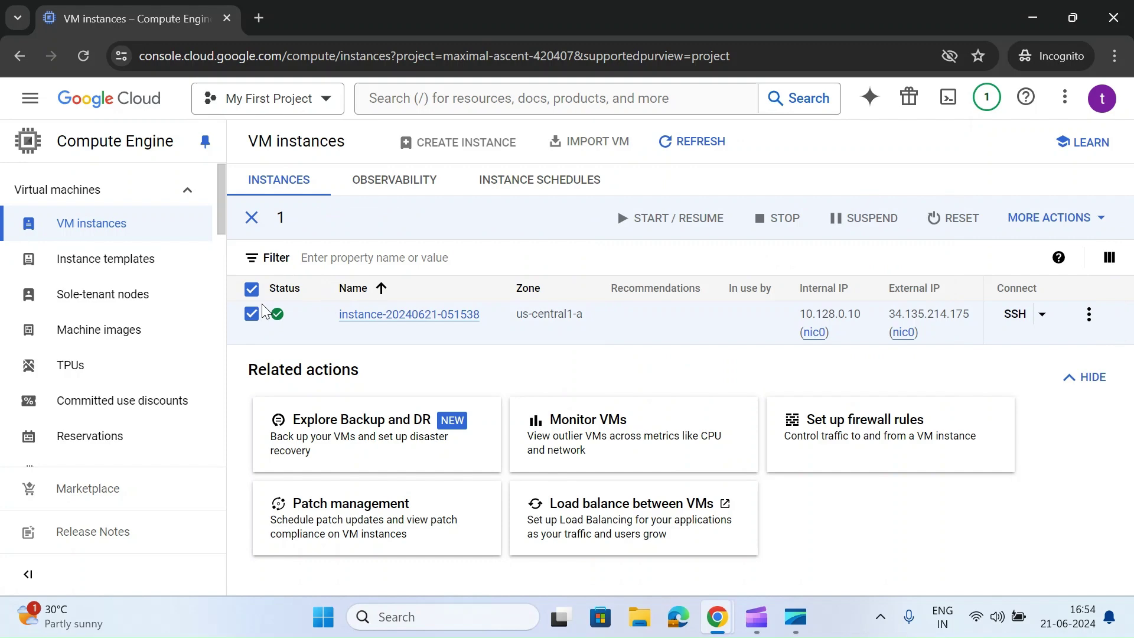
pyautogui.click(252, 314)
# Open Privileged Access Manager as the test user and review the grants, grant approvals and own entitlements.
pyautogui.click(30, 98)
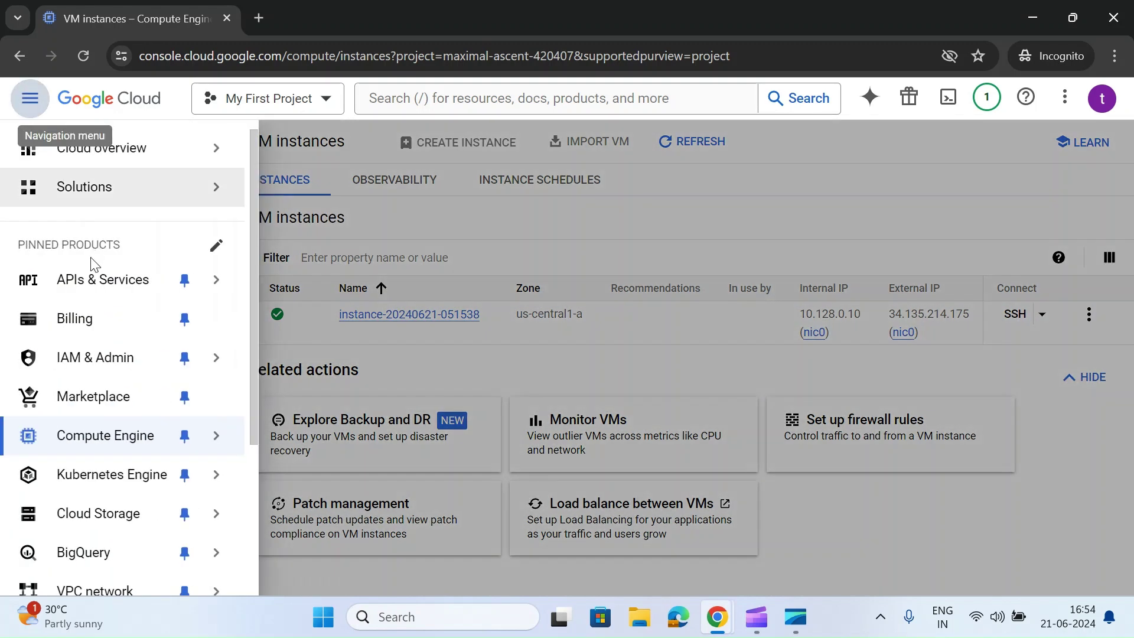
pyautogui.moveTo(93, 359)
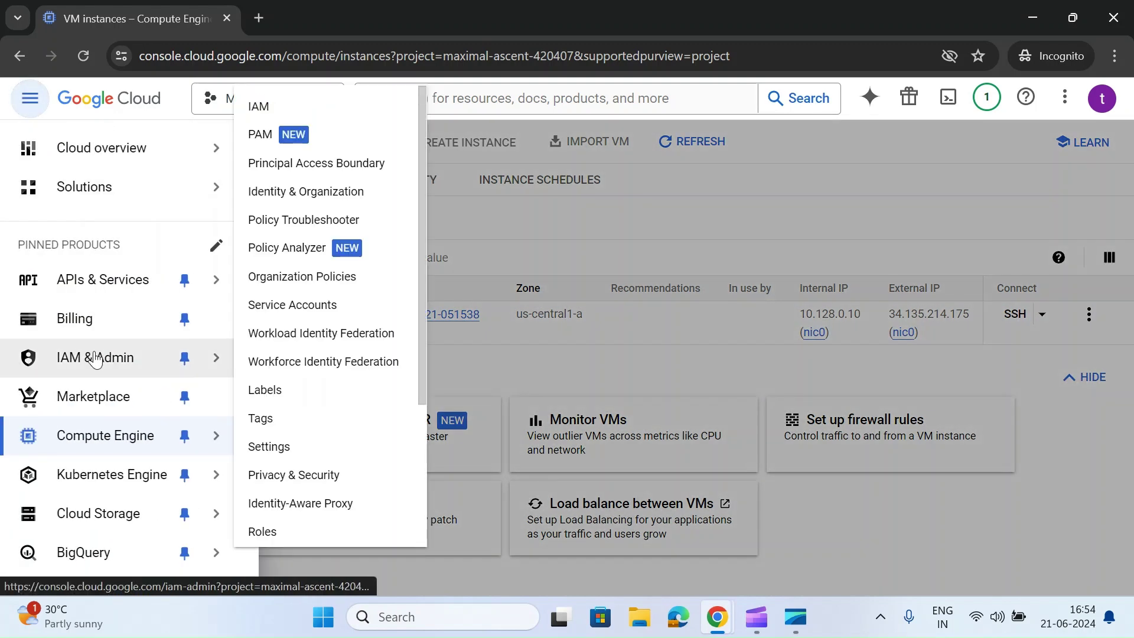
pyautogui.click(294, 136)
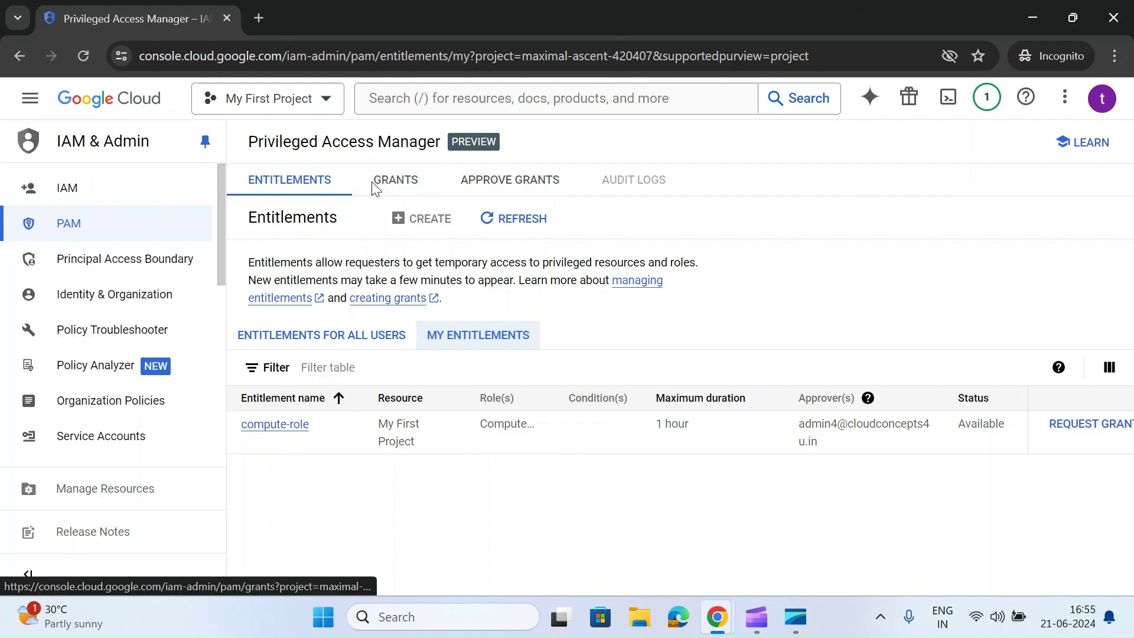
pyautogui.click(390, 180)
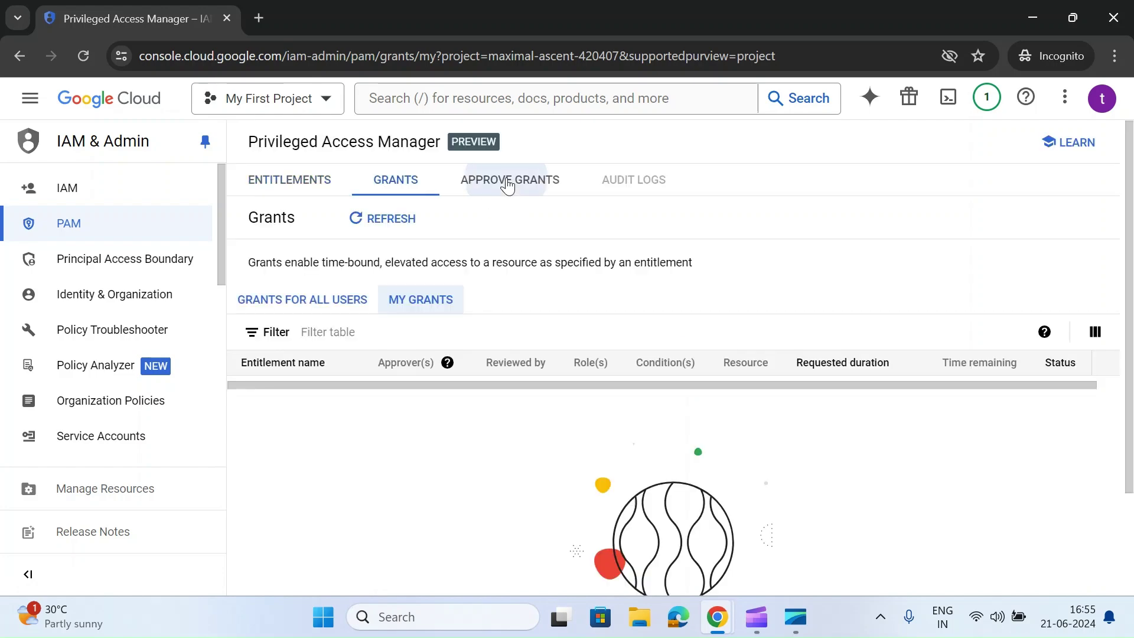
pyautogui.click(508, 181)
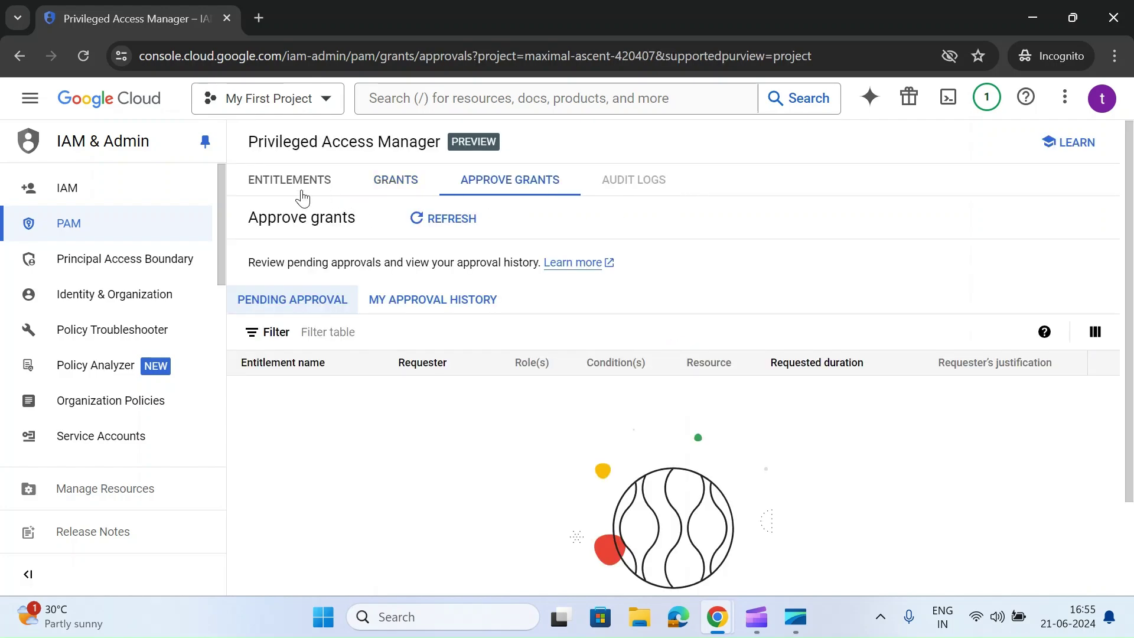
pyautogui.click(303, 197)
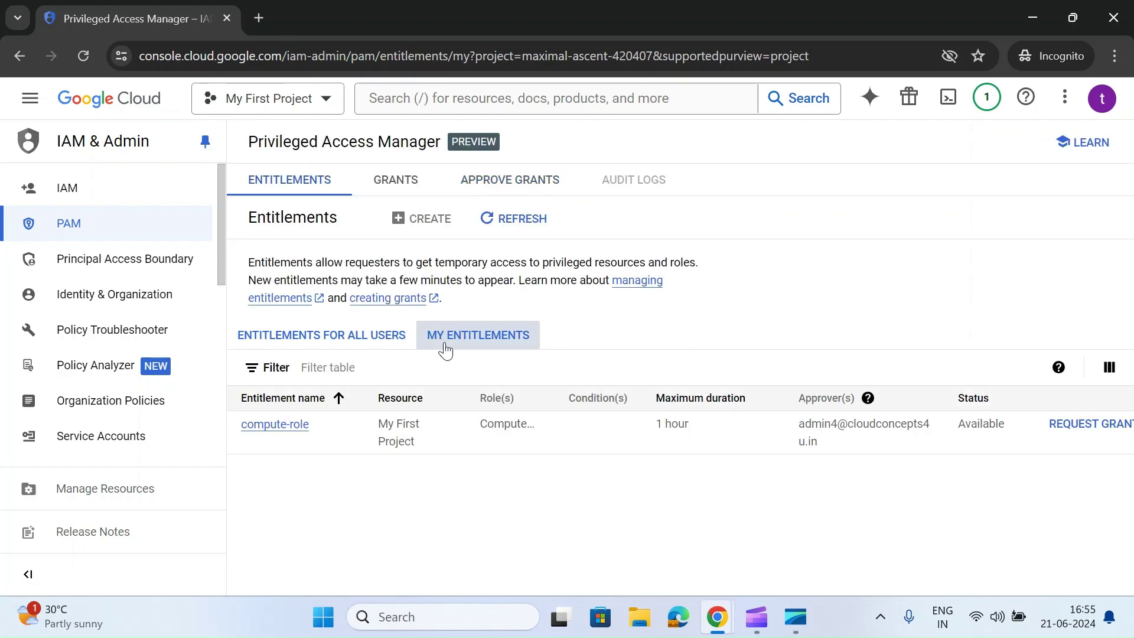
pyautogui.moveTo(422, 220)
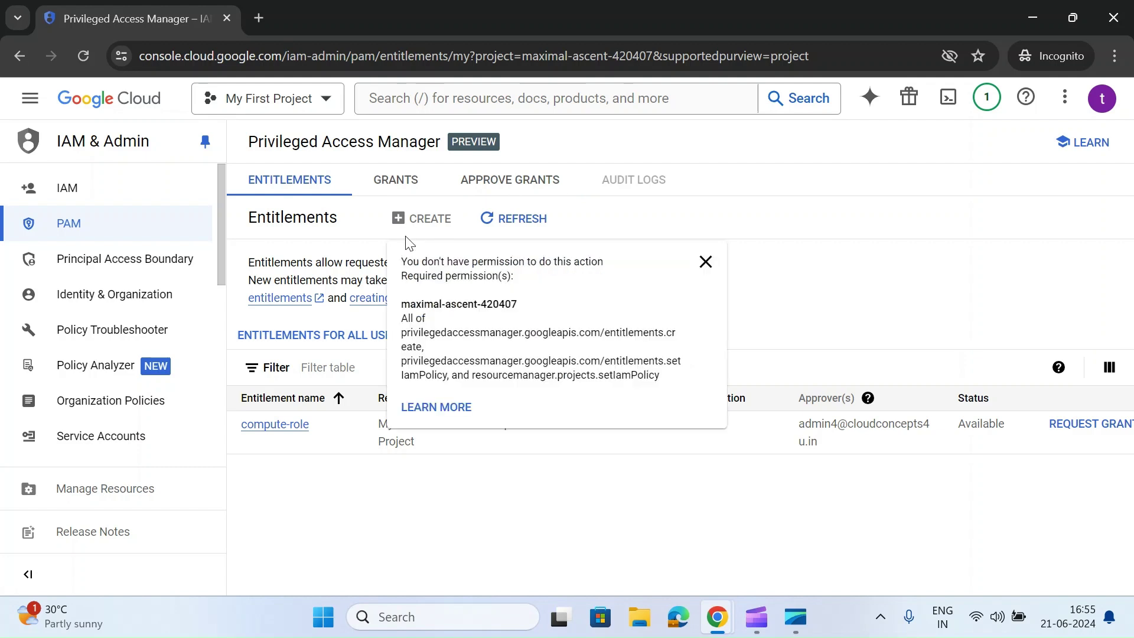
# Request a 1 hour grant on the compute-role entitlement with the justification "Need to stop the VM" and check its status.
pyautogui.click(1088, 433)
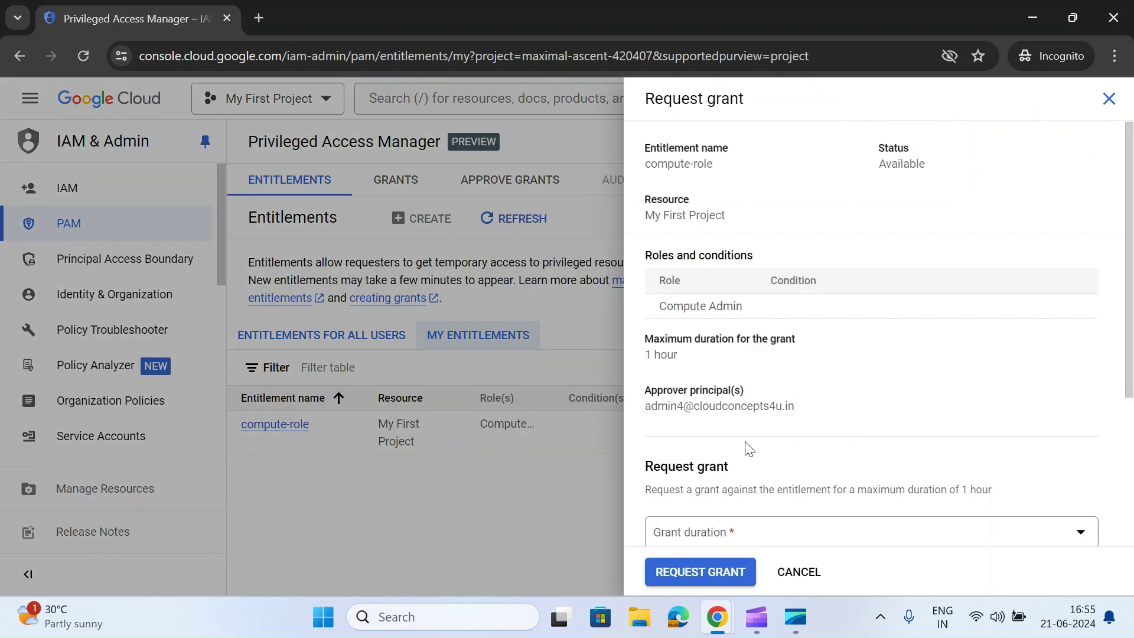
pyautogui.scroll(-3, 707, 356)
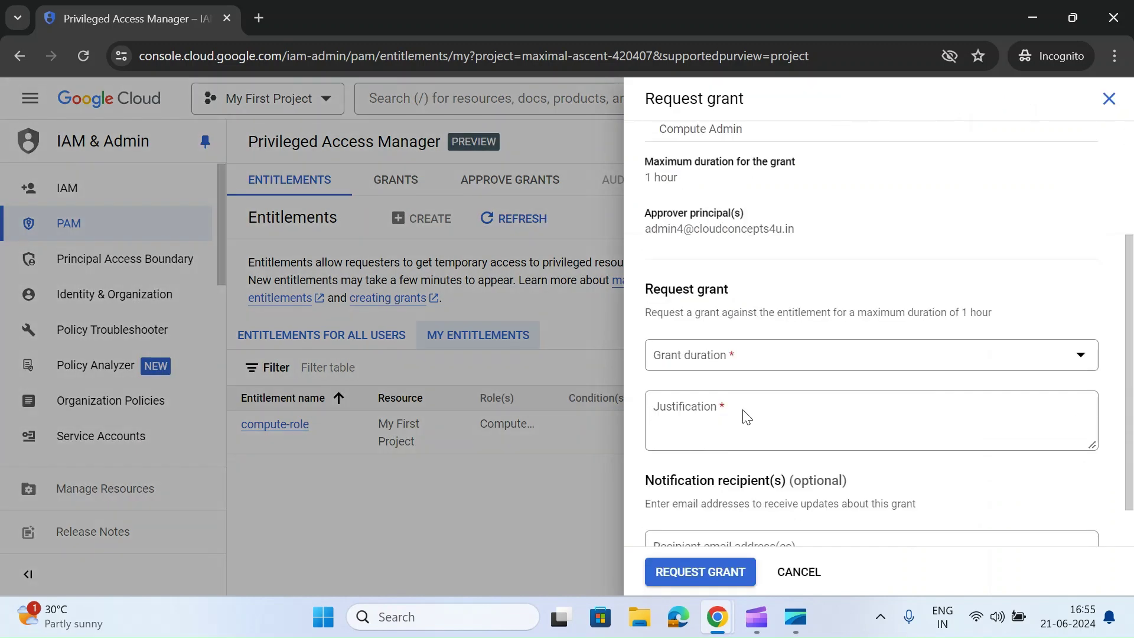
pyautogui.click(750, 363)
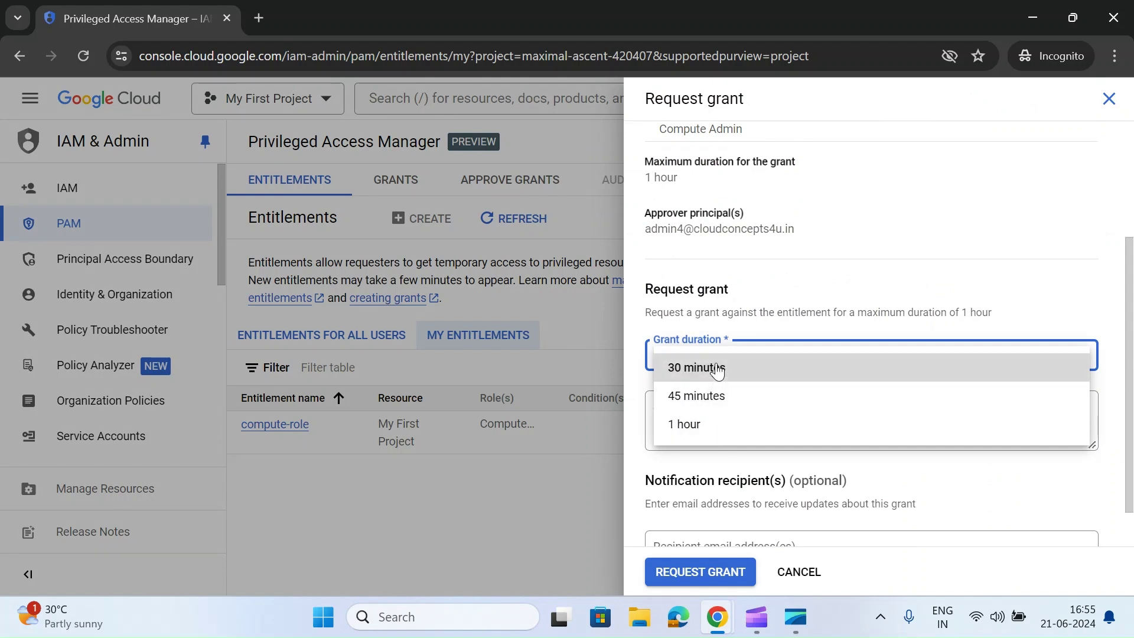
pyautogui.click(691, 425)
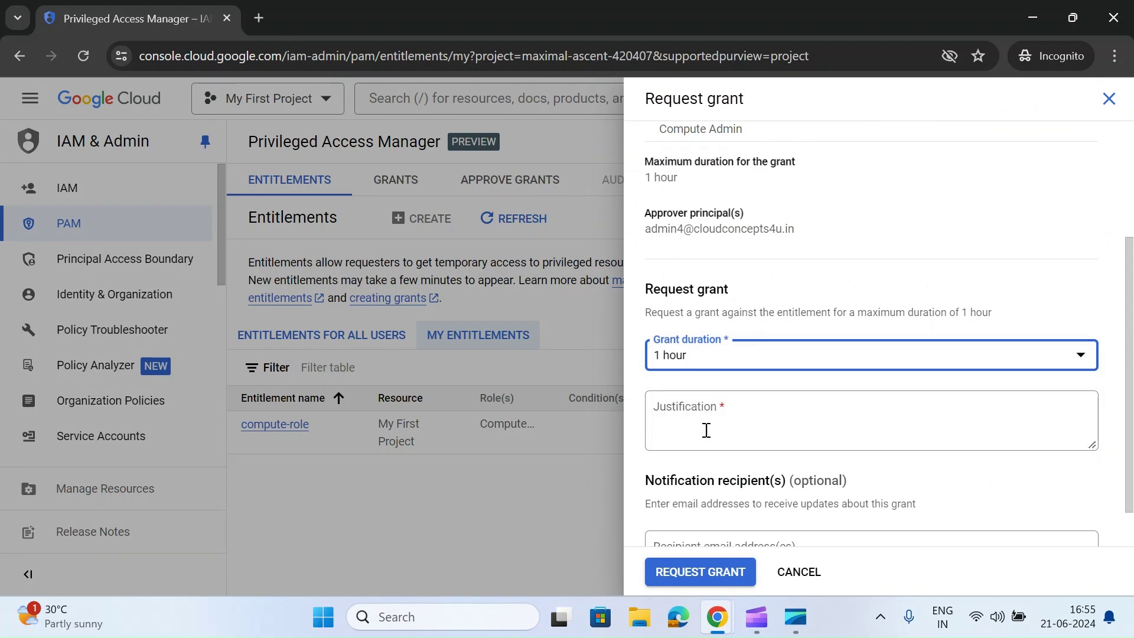
pyautogui.click(707, 430)
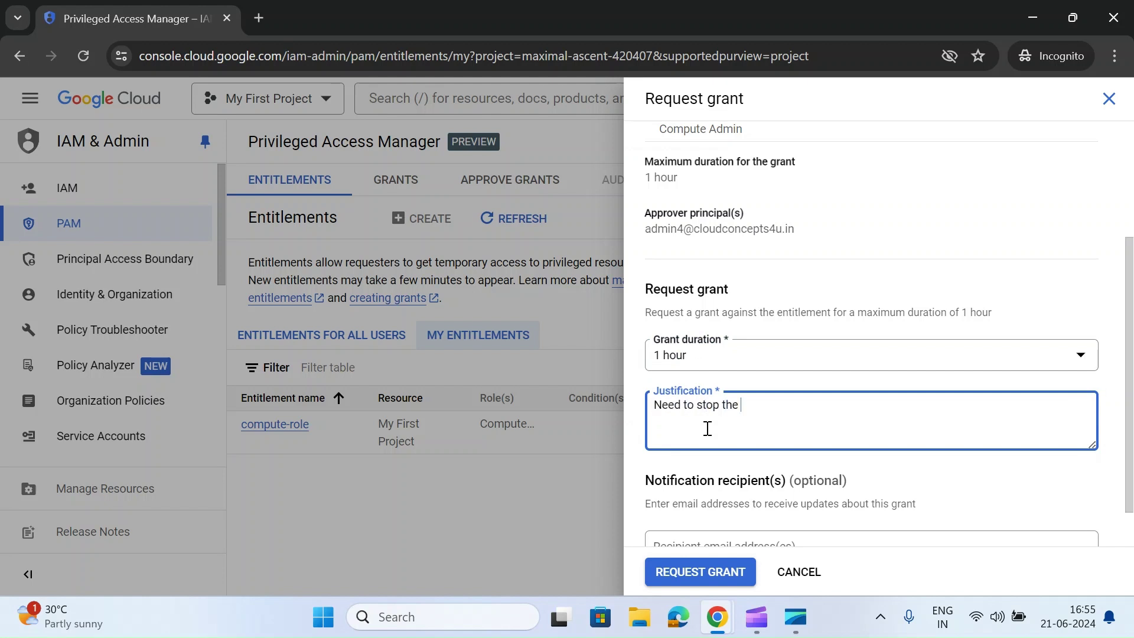
pyautogui.scroll(-2, 727, 451)
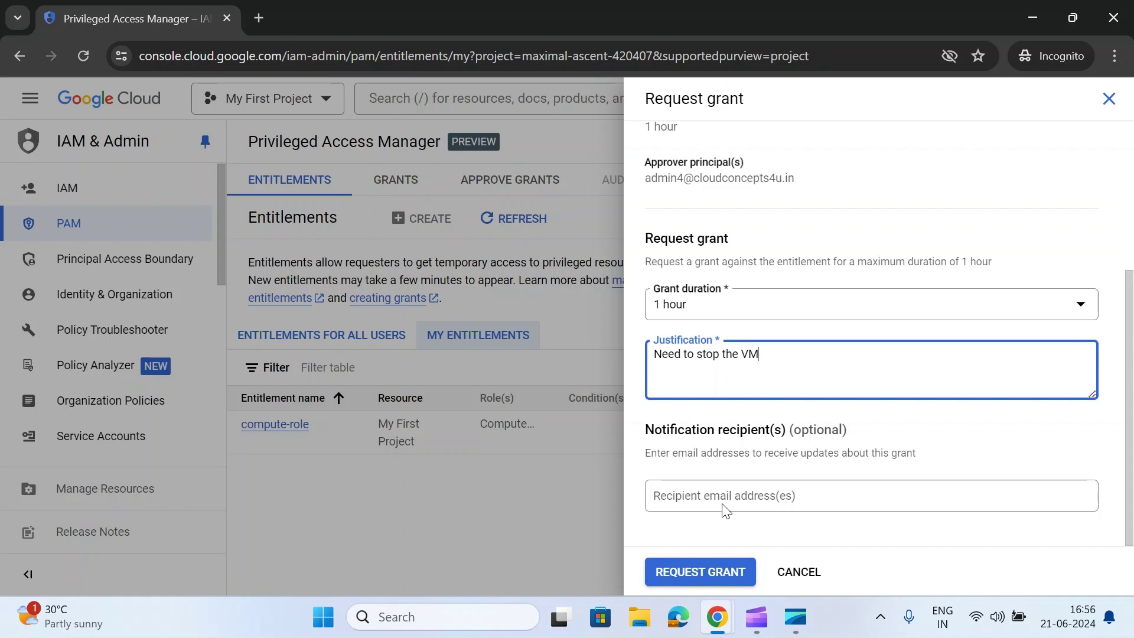
pyautogui.click(703, 573)
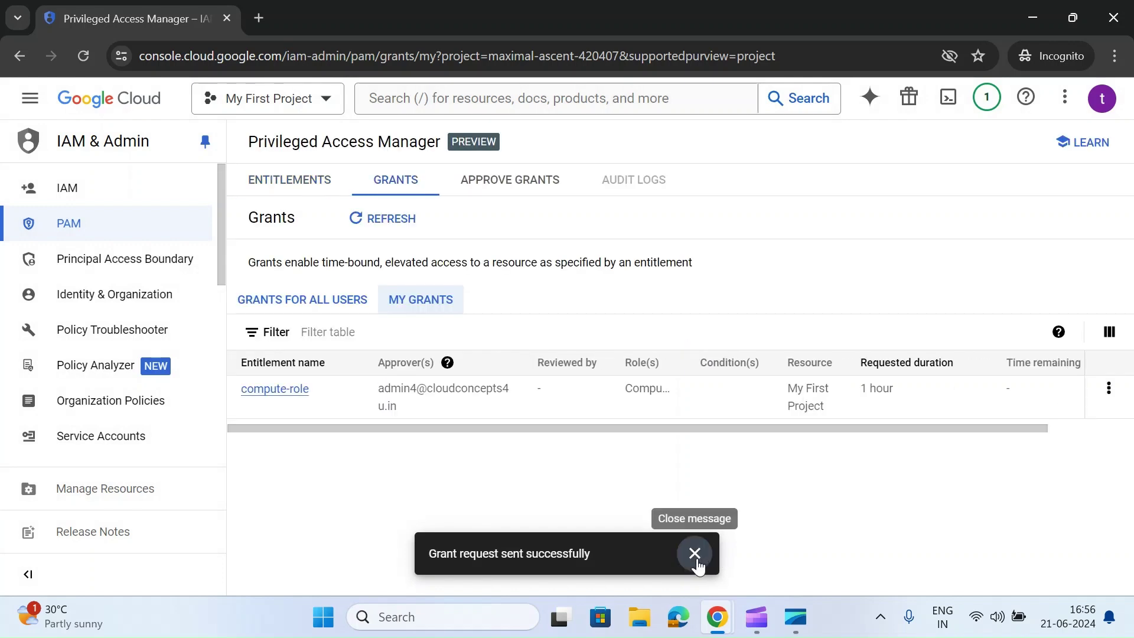
pyautogui.click(696, 556)
pyautogui.moveTo(422, 426); pyautogui.dragTo(580, 436)
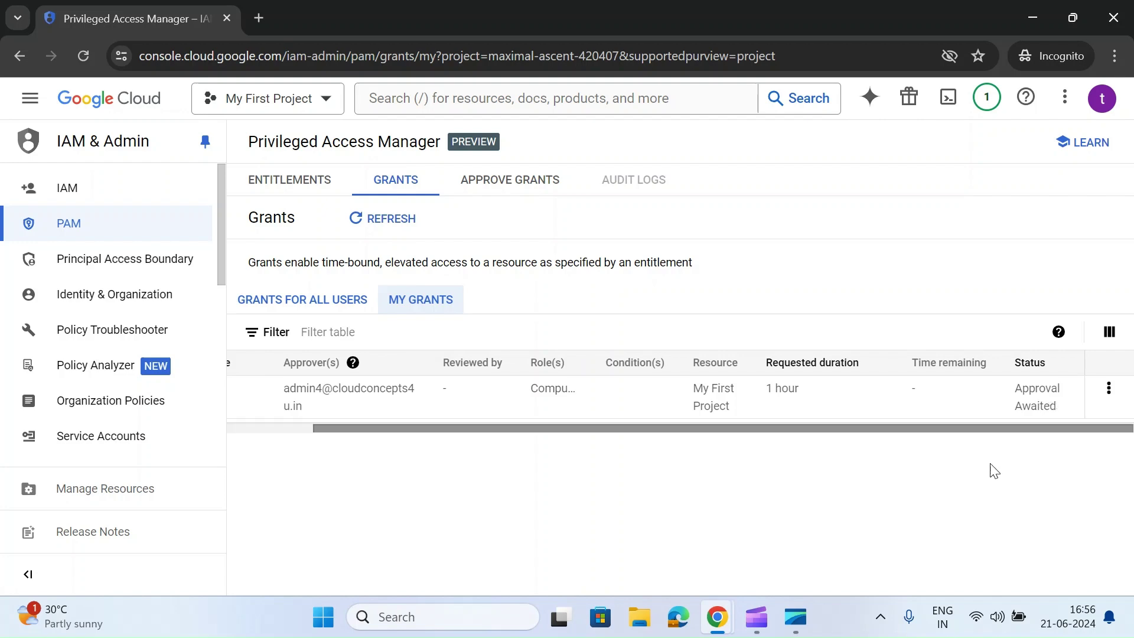
# Switch to the admin window and open the pending grant approvals in Privileged Access Manager.
pyautogui.moveTo(719, 599)
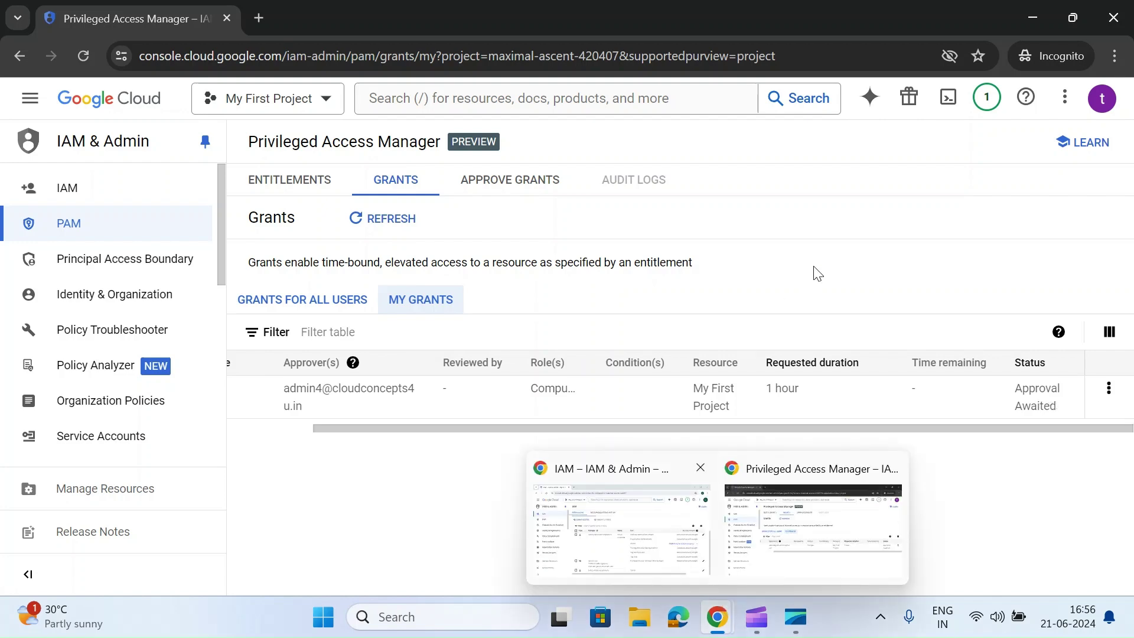
pyautogui.hotkey('alt', 'Tab')
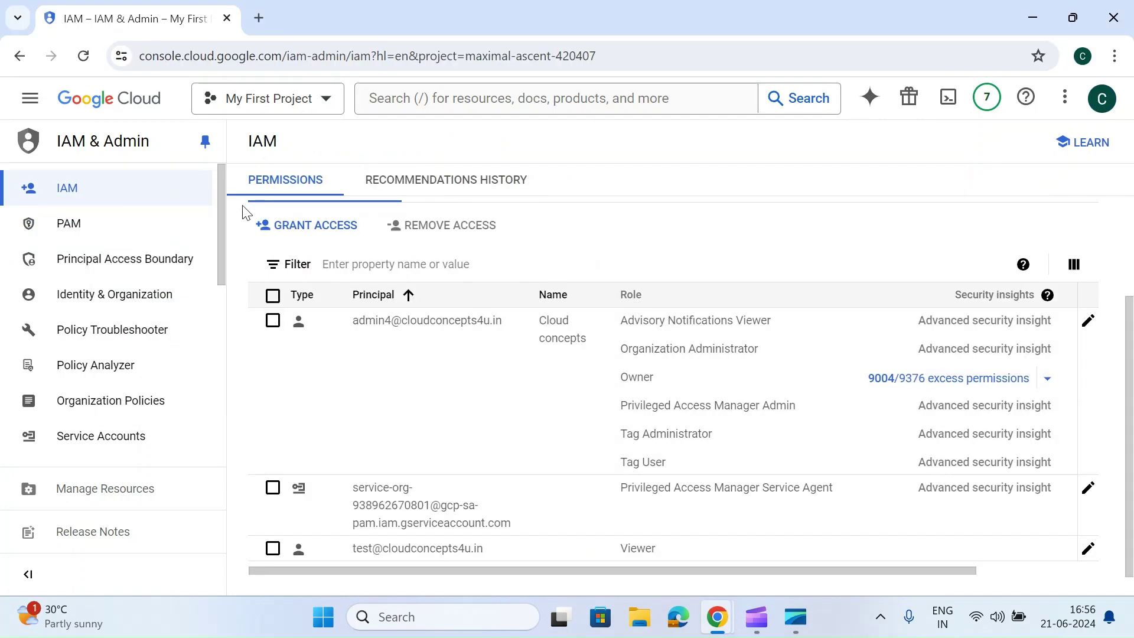
pyautogui.click(82, 224)
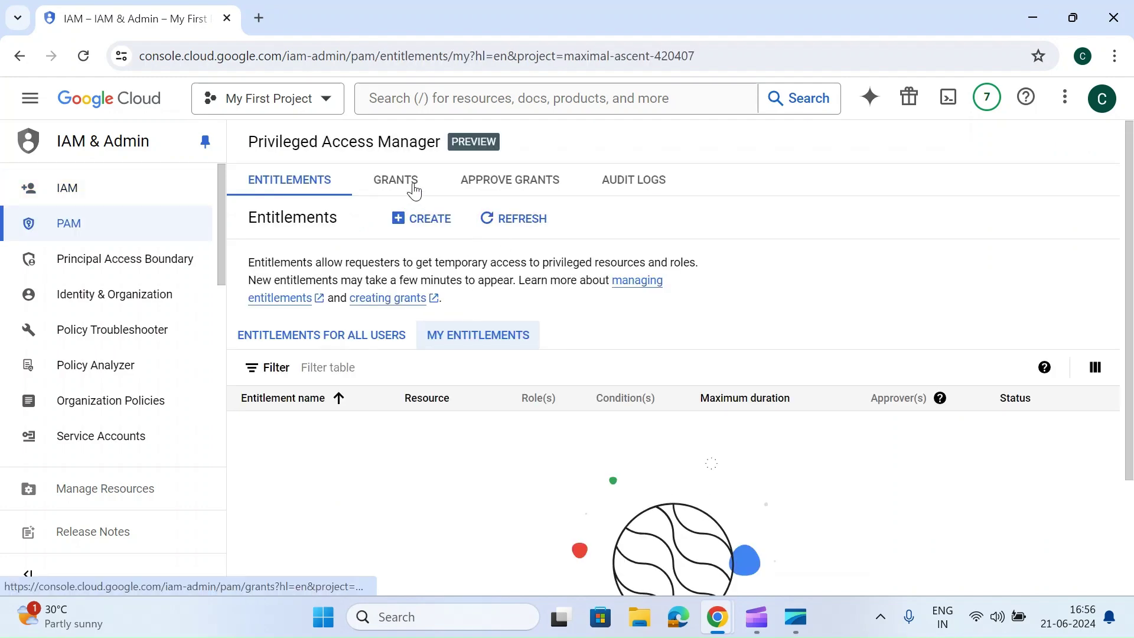
pyautogui.click(411, 183)
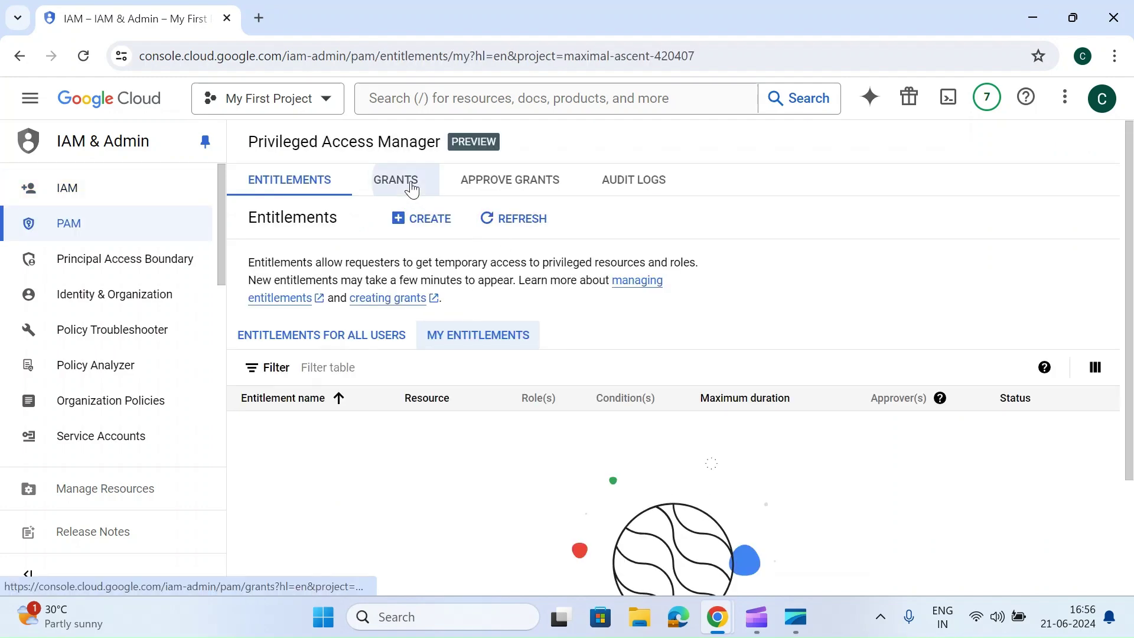
pyautogui.click(488, 197)
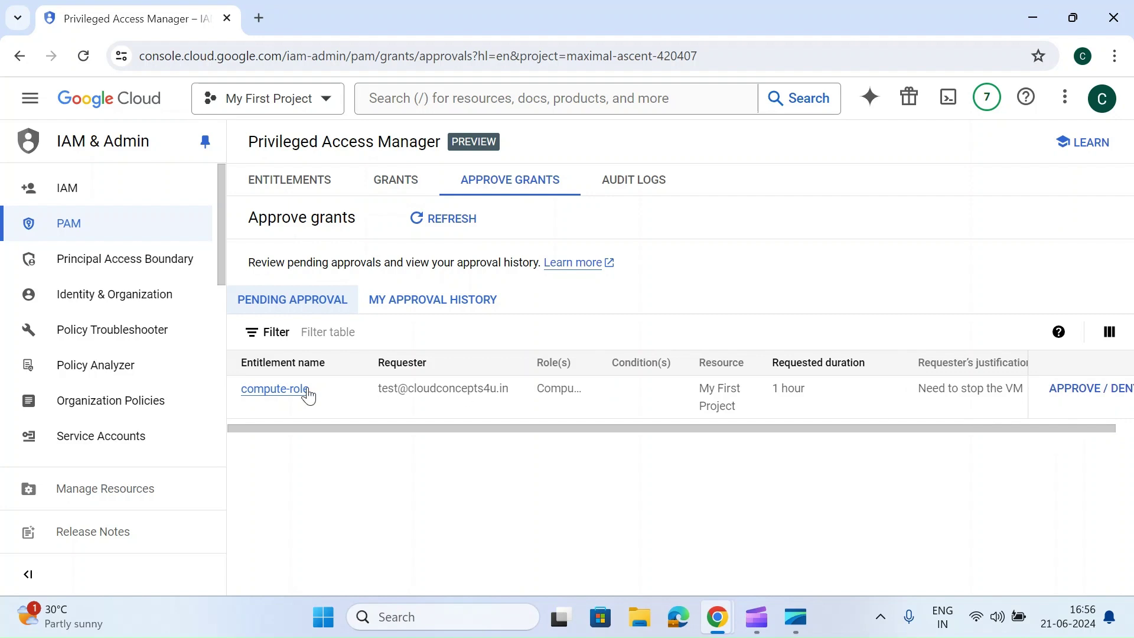
pyautogui.hscroll(1, 602, 442)
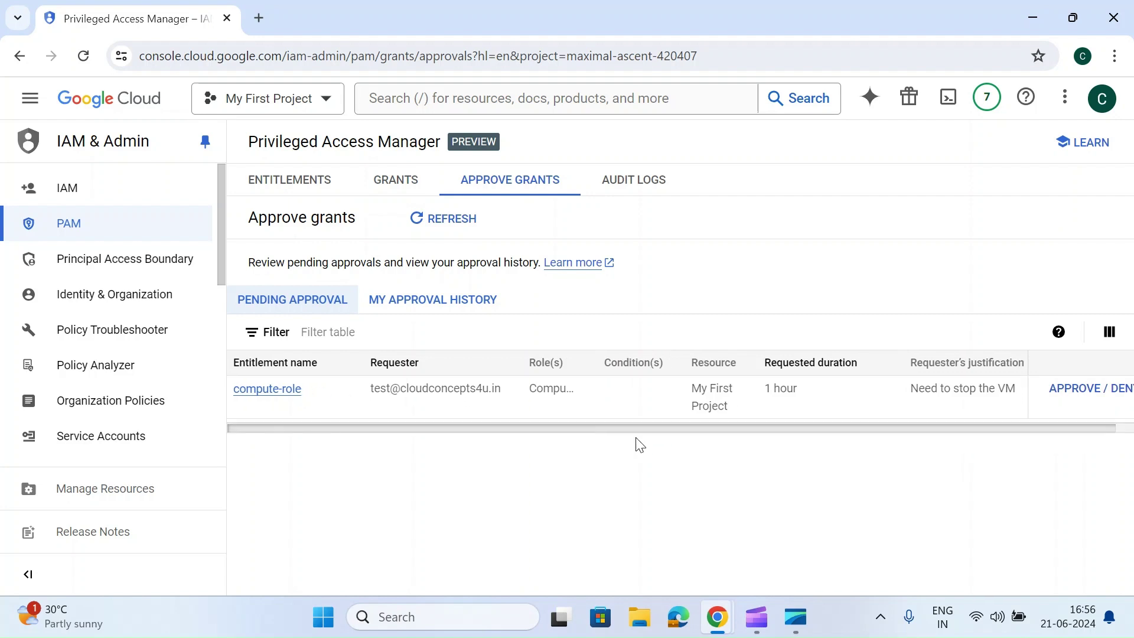
# Review the test user's pending compute-role request and approve it with the comment "OK approved".
pyautogui.click(1081, 389)
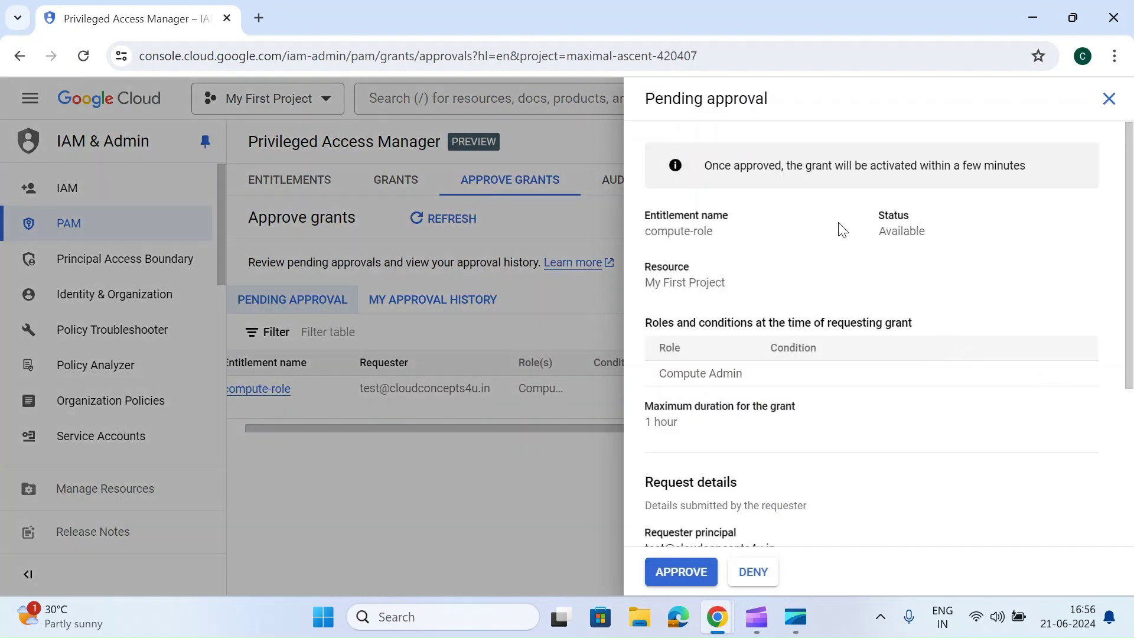
pyautogui.scroll(-2, 842, 229)
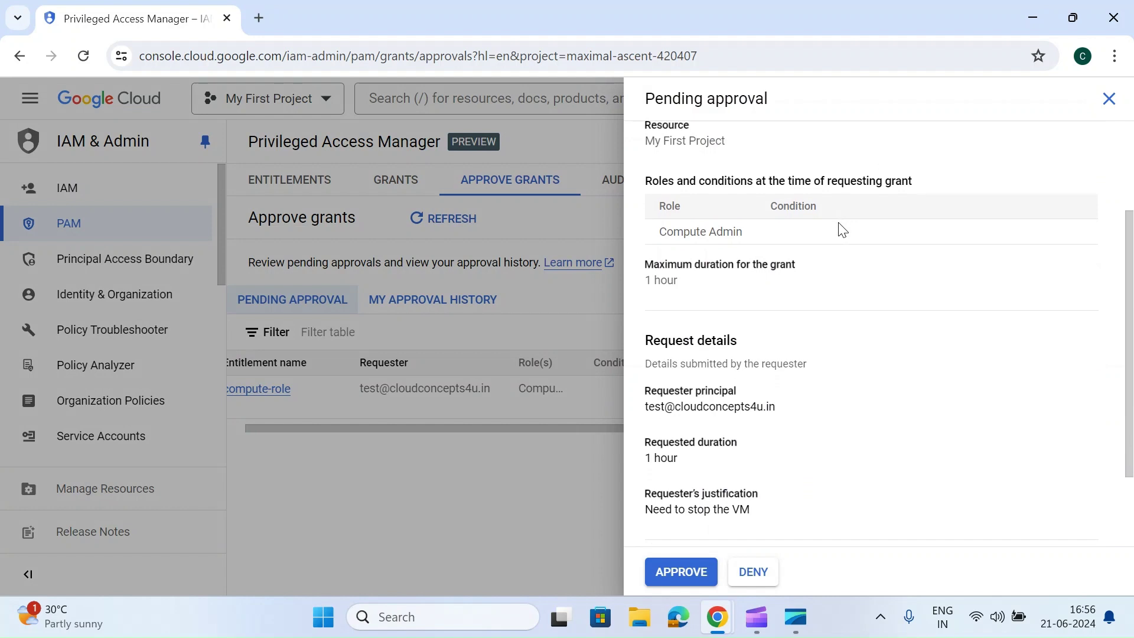
pyautogui.scroll(-1, 842, 229)
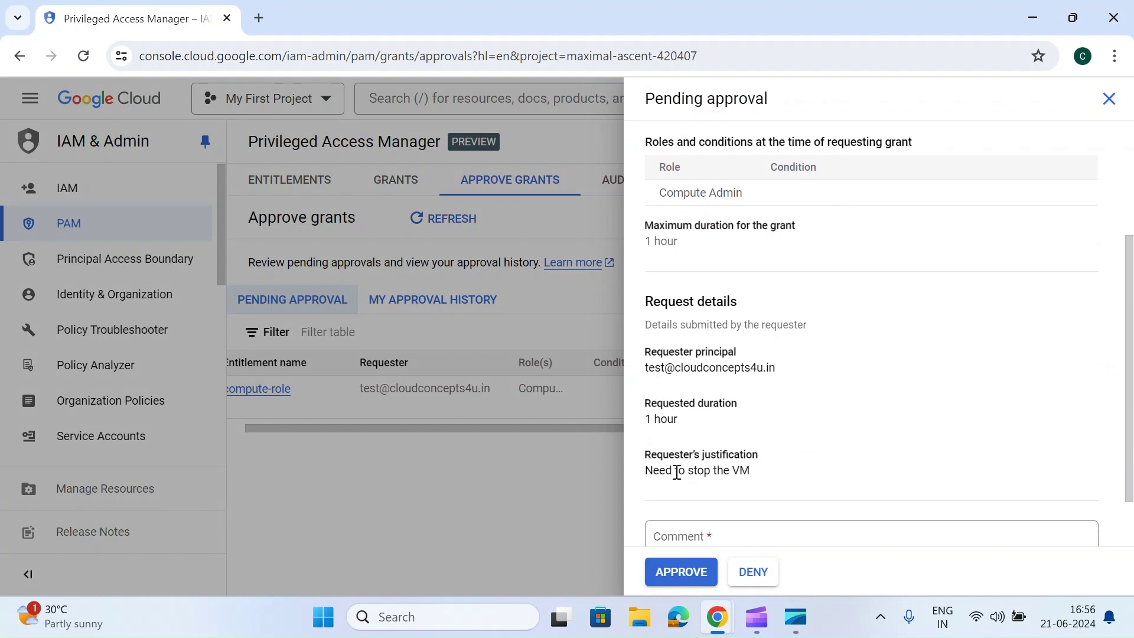
pyautogui.scroll(-2, 677, 473)
pyautogui.click(729, 476)
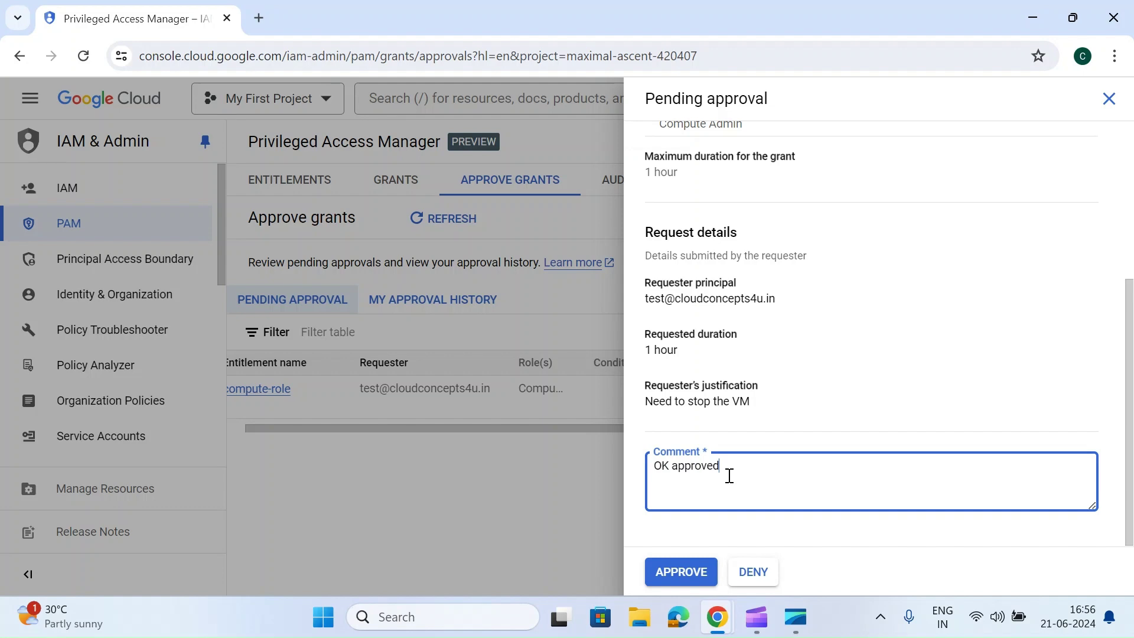
pyautogui.click(695, 581)
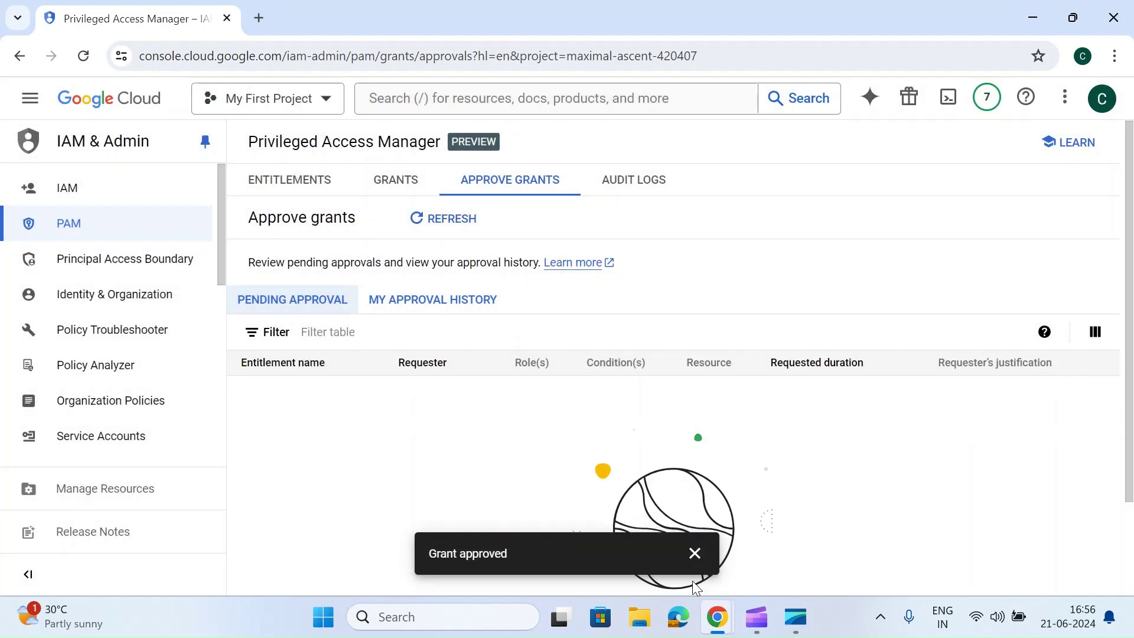
# Switch back to the test user's incognito window and refresh the list of own grants to check the request's status.
pyautogui.moveTo(705, 600)
pyautogui.click(753, 543)
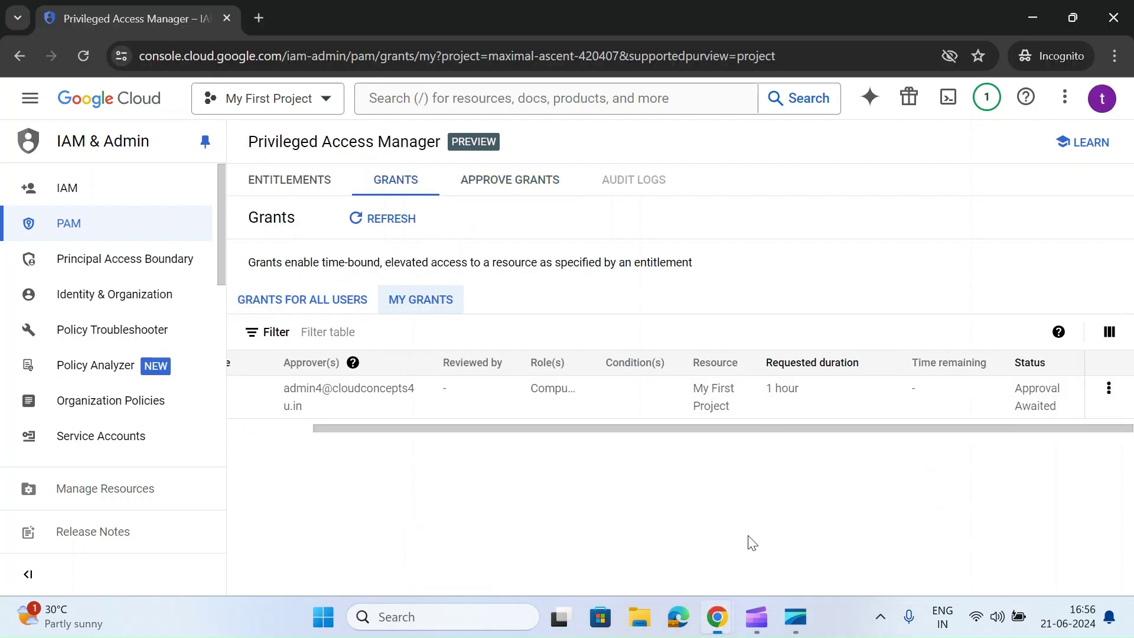
pyautogui.click(349, 223)
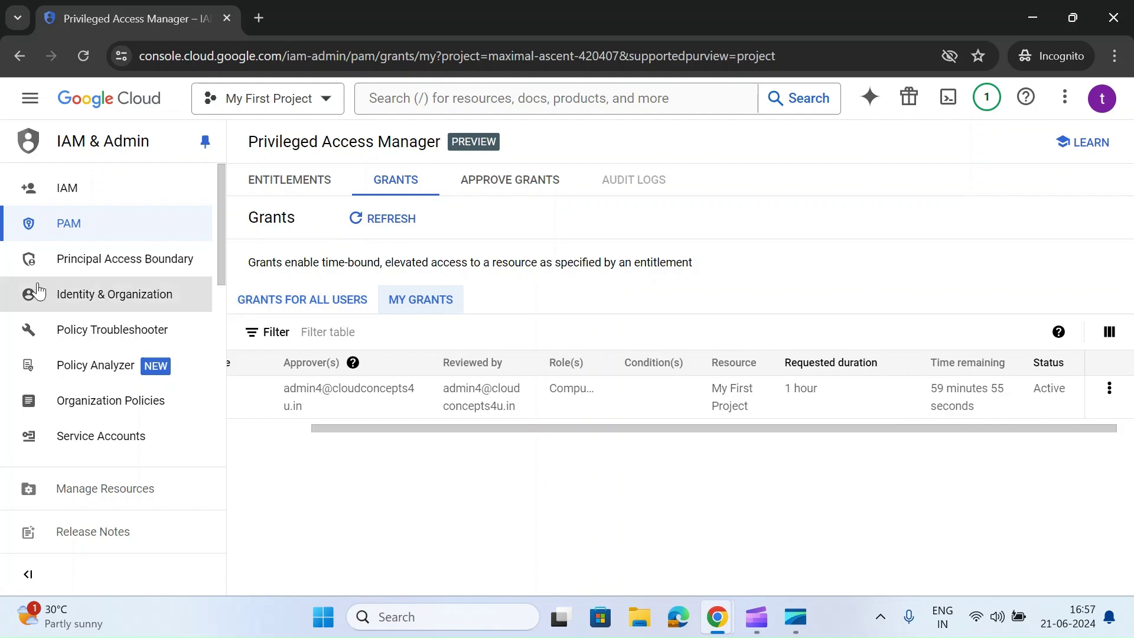
# Open Compute Engine in a new browser tab as the test user and close the navigation overlay.
pyautogui.click(29, 99)
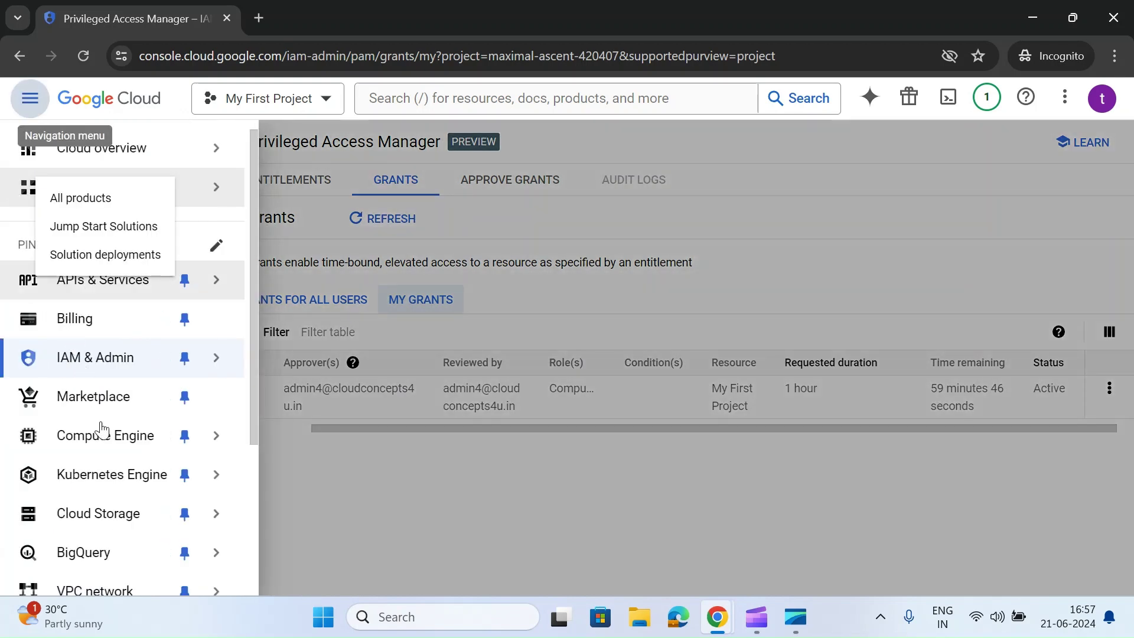
pyautogui.rightClick(100, 439)
pyautogui.click(130, 271)
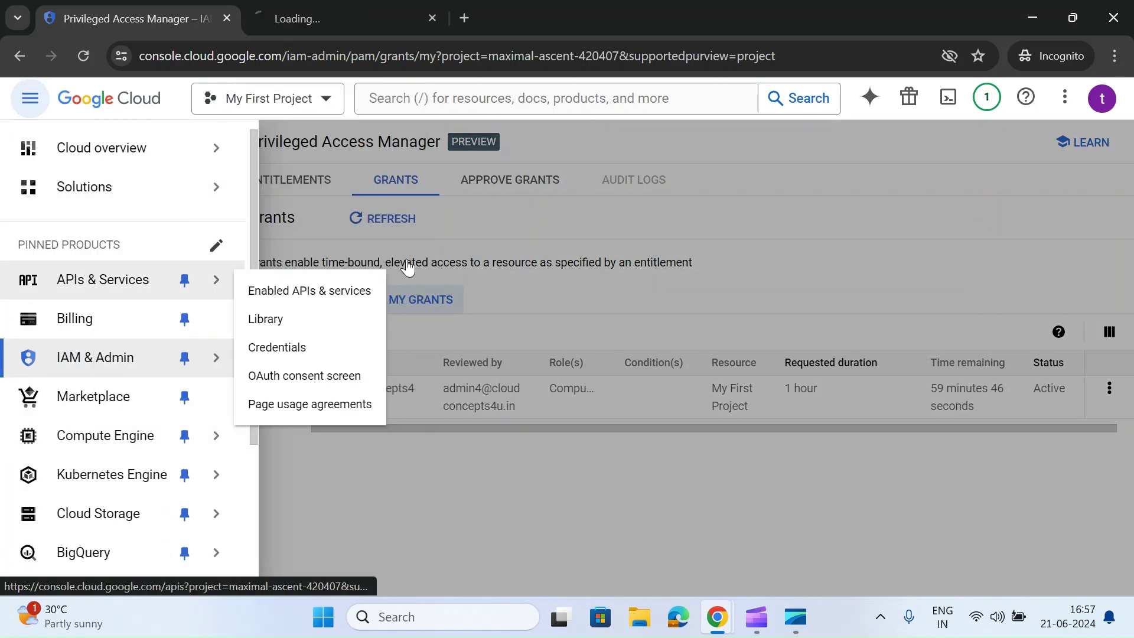
pyautogui.click(577, 307)
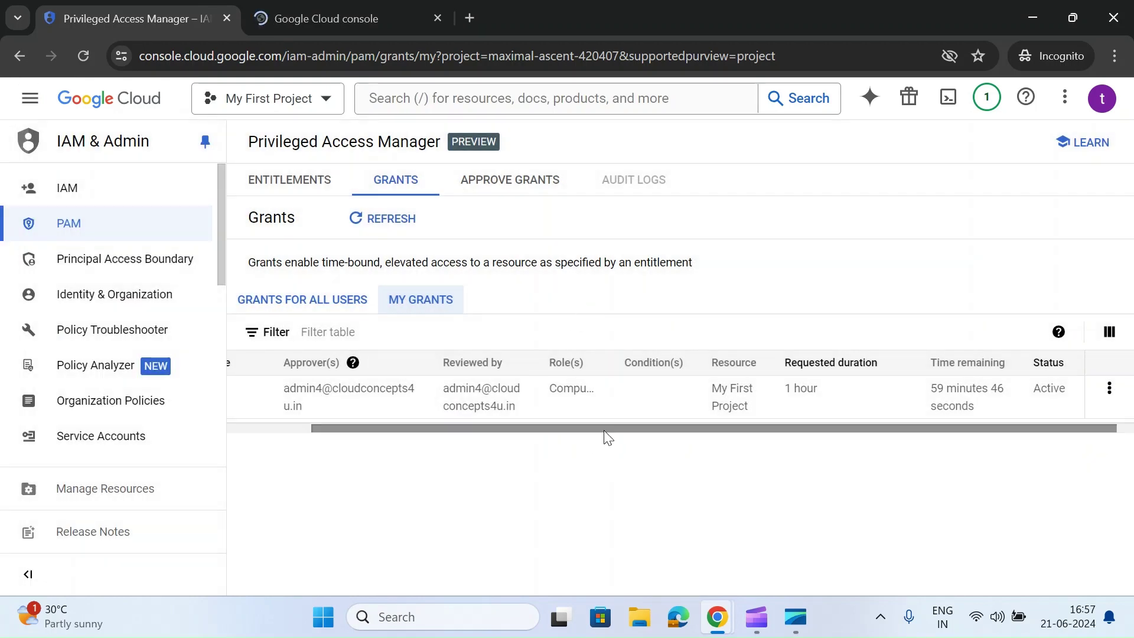
pyautogui.moveTo(583, 430); pyautogui.dragTo(678, 420)
pyautogui.hotkey('ctrl', 'Tab')
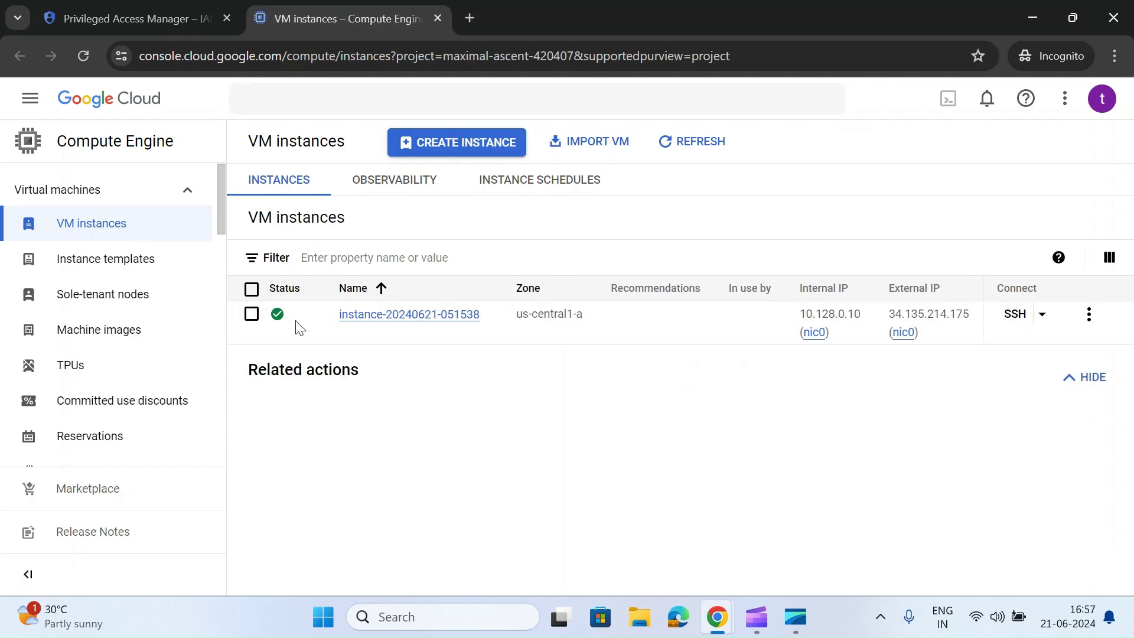
pyautogui.click(250, 316)
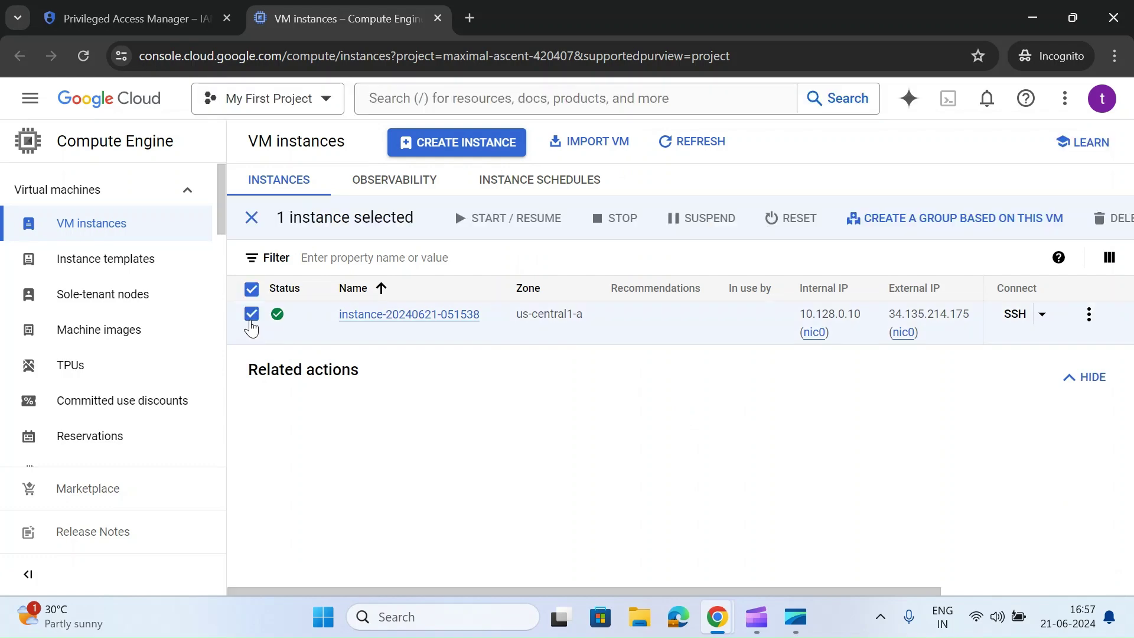
pyautogui.click(252, 326)
pyautogui.click(251, 322)
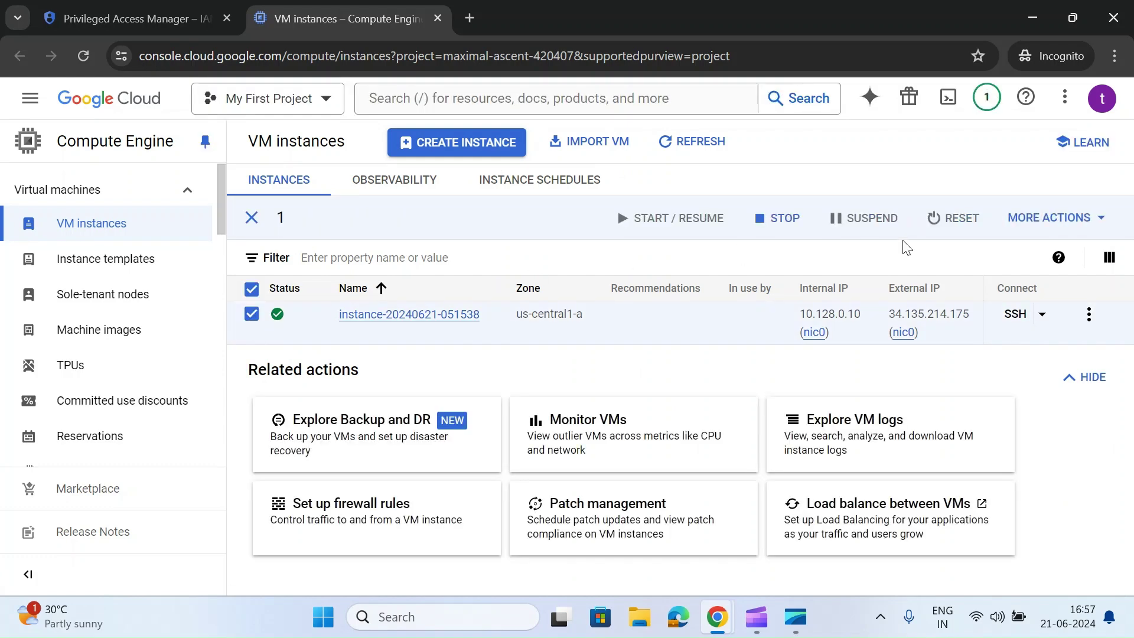
pyautogui.click(786, 227)
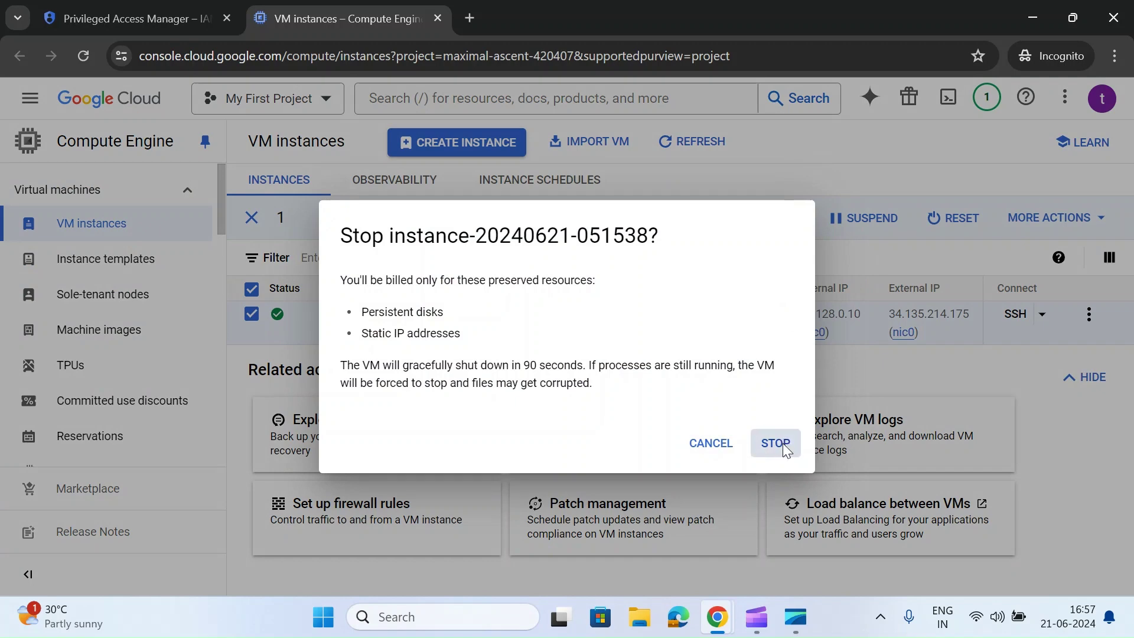
pyautogui.click(782, 443)
# Switch to the admin window and review the "Grant approved" entry's details in the Privileged Access Manager audit logs.
pyautogui.hotkey('ctrl', '1')
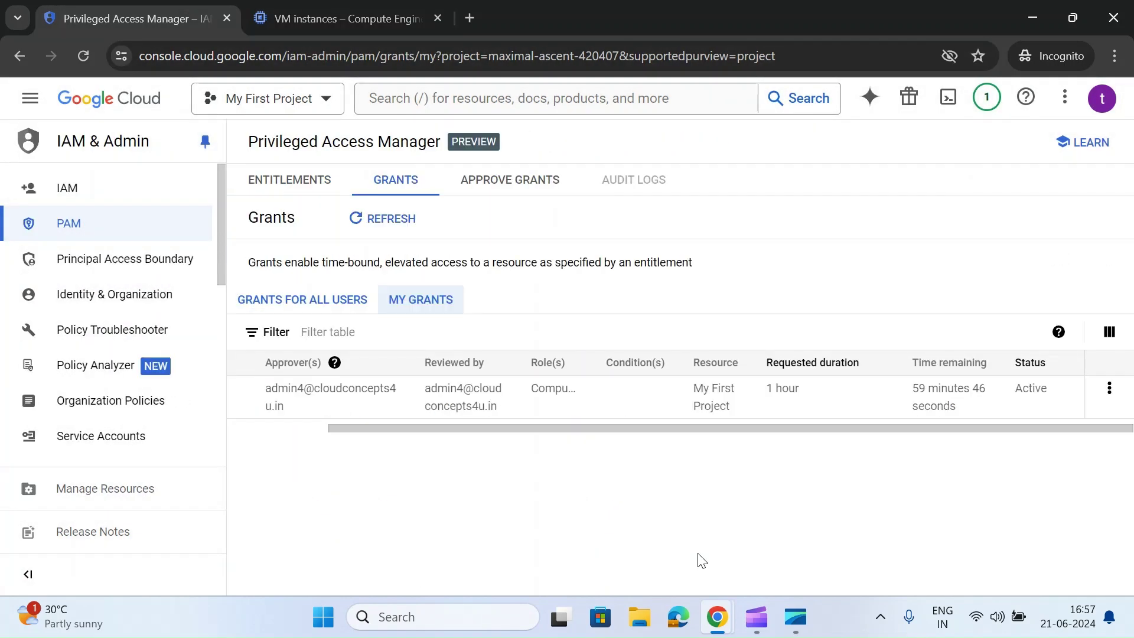
pyautogui.moveTo(717, 614)
pyautogui.click(647, 523)
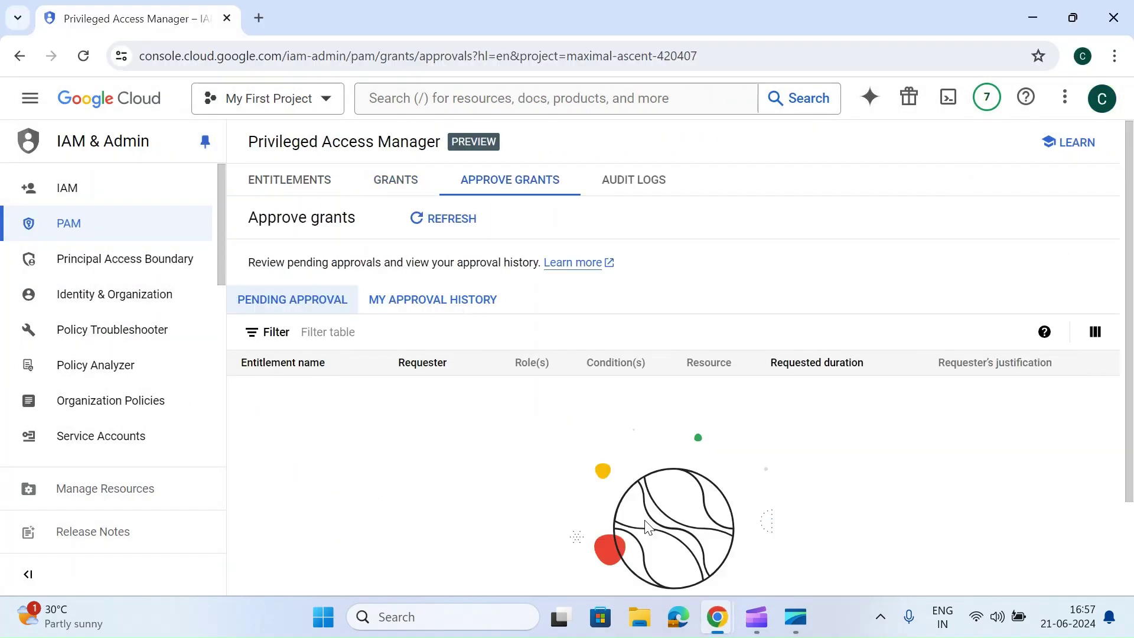
pyautogui.click(641, 196)
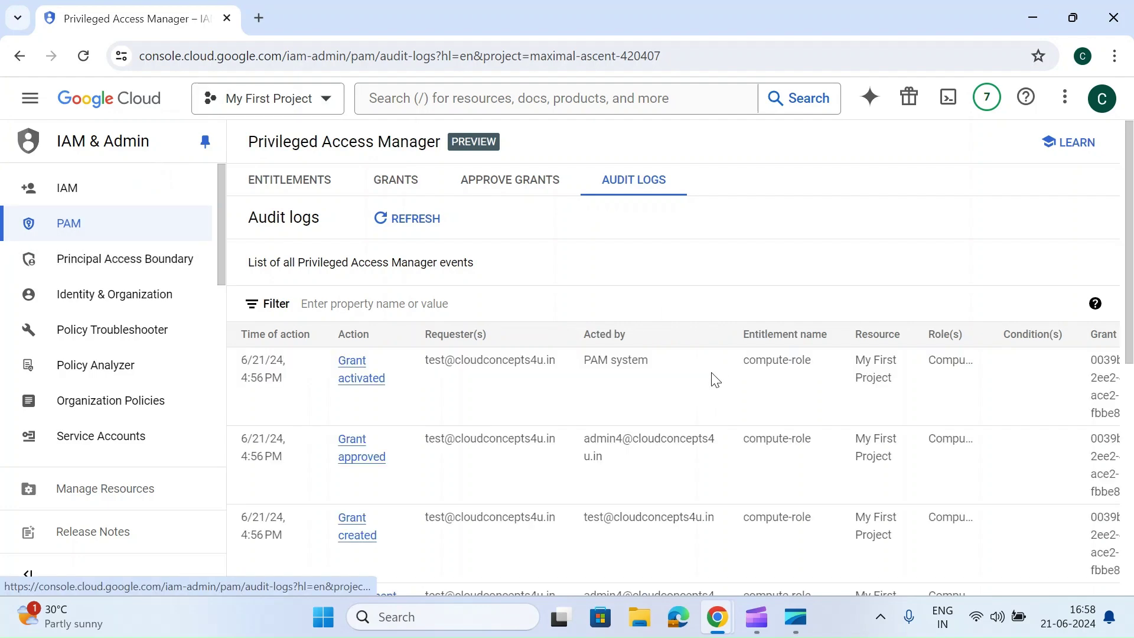
pyautogui.scroll(-1, 421, 549)
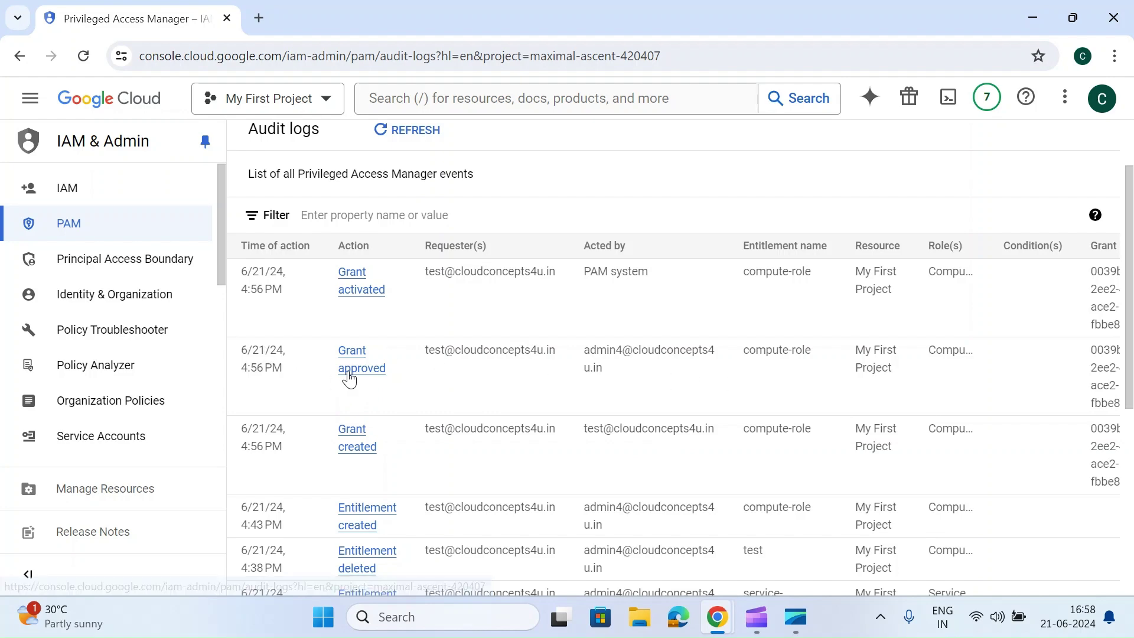
pyautogui.click(372, 367)
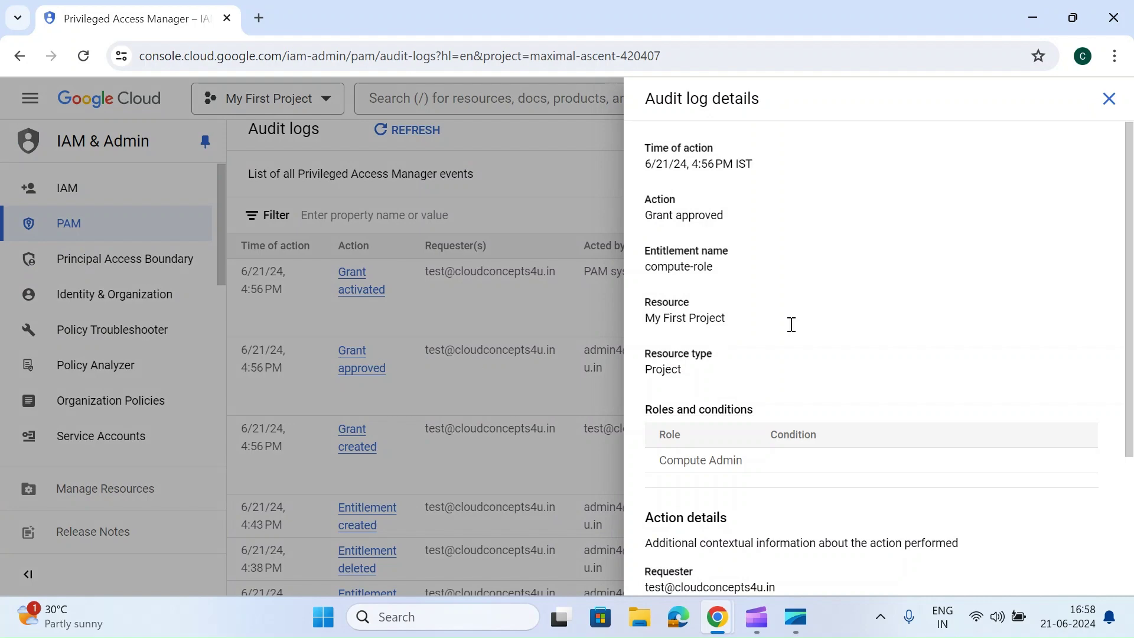
pyautogui.scroll(-1, 833, 475)
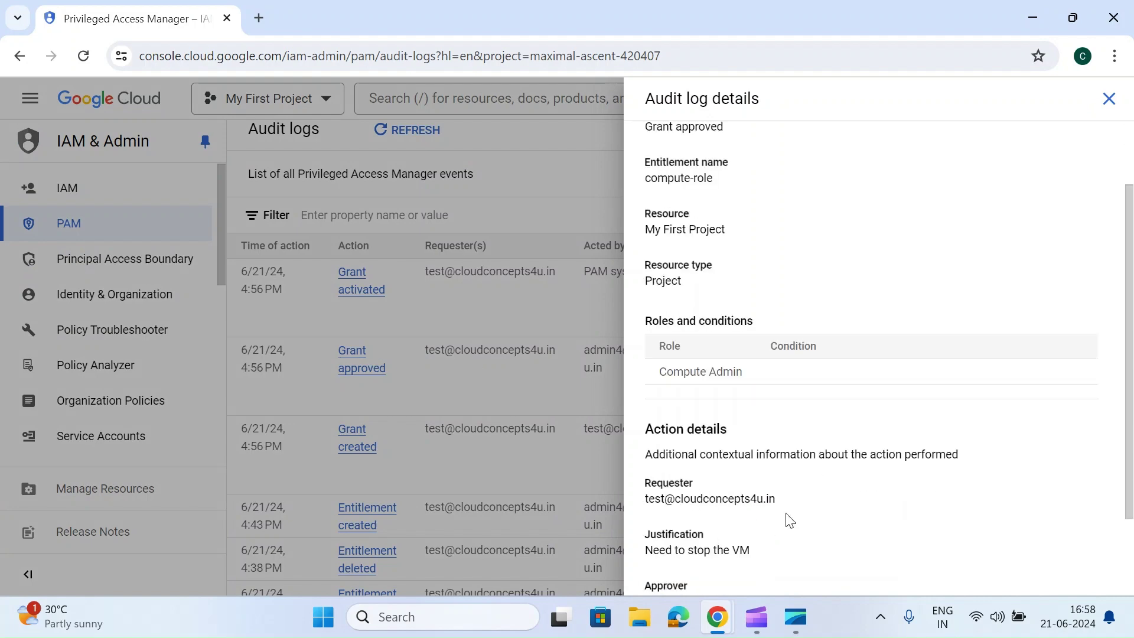
pyautogui.scroll(-1, 790, 520)
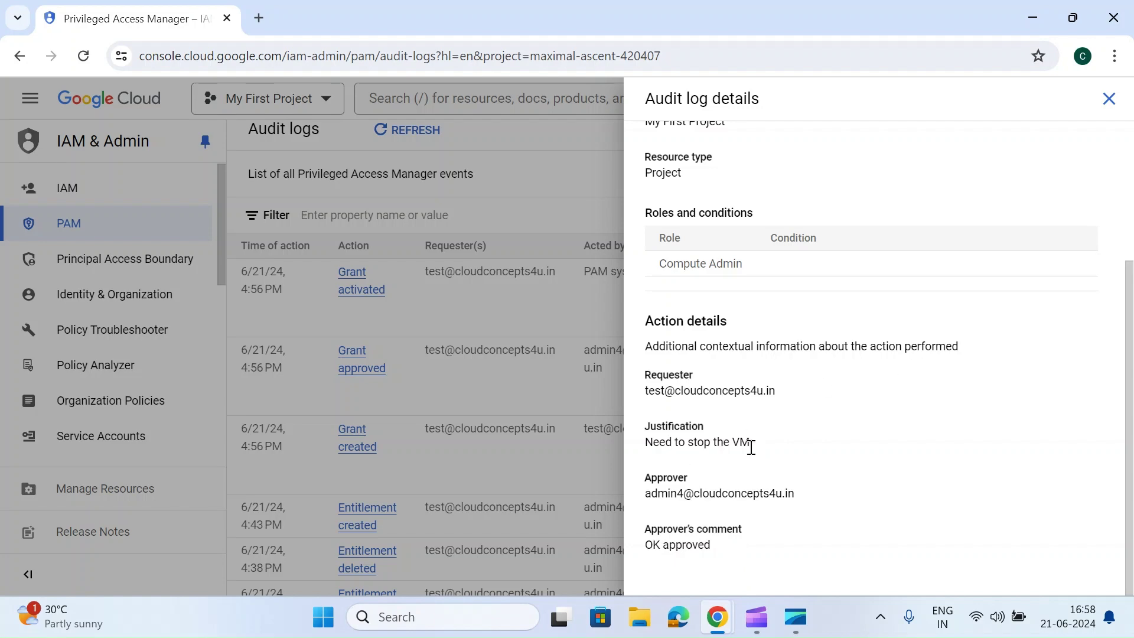
pyautogui.click(512, 408)
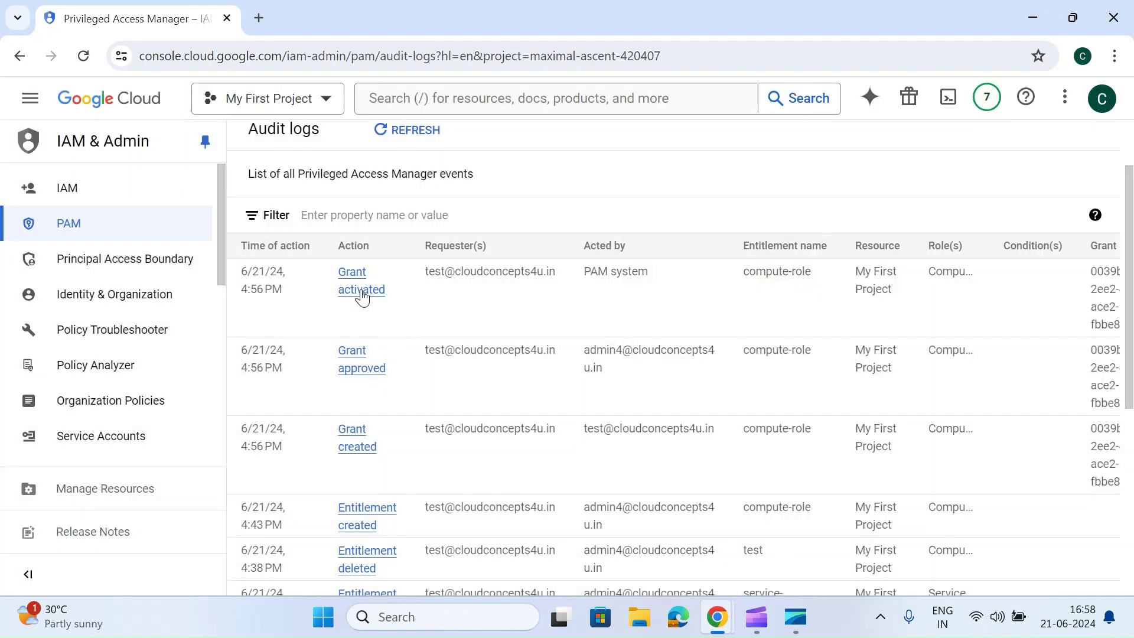
# Review the audit log details of the "Grant activated" event for the compute-role entitlement and return to the log list.
pyautogui.click(349, 274)
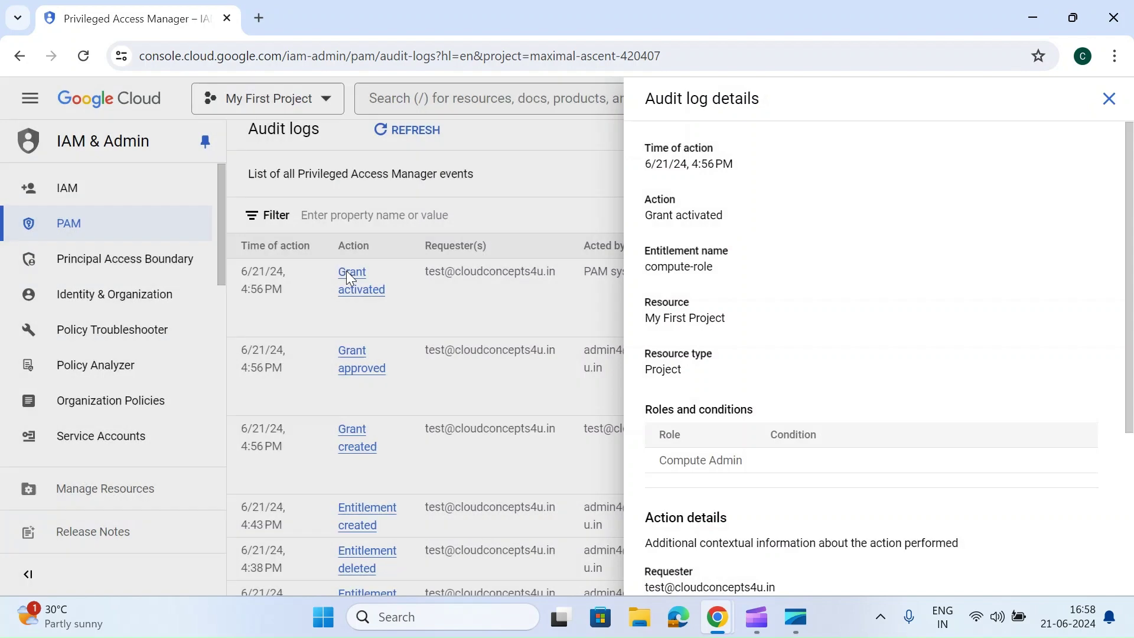
pyautogui.click(346, 270)
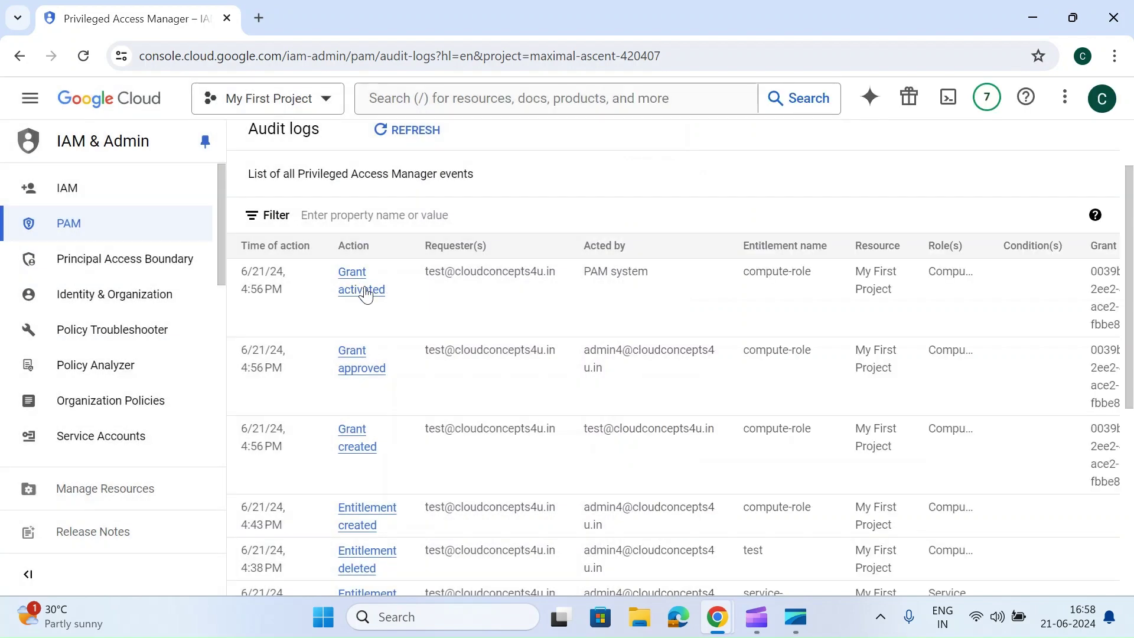
pyautogui.click(366, 289)
pyautogui.click(632, 345)
pyautogui.scroll(1, 405, 314)
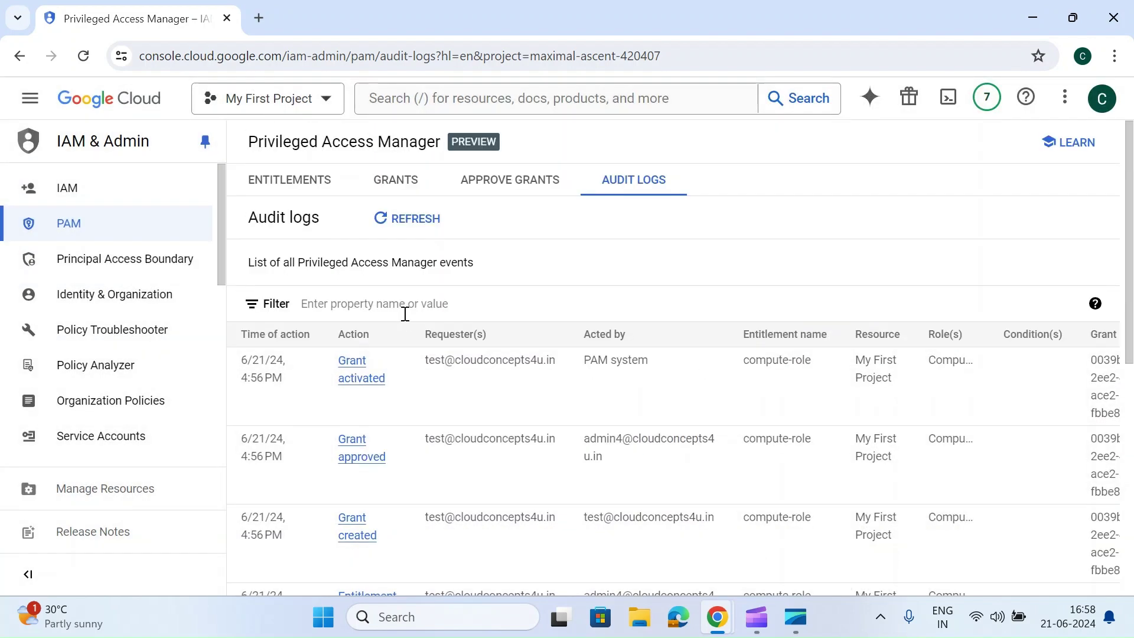
# Look through the admin's grant approvals and own grants, ending at the list of entitlements for all users.
pyautogui.click(477, 195)
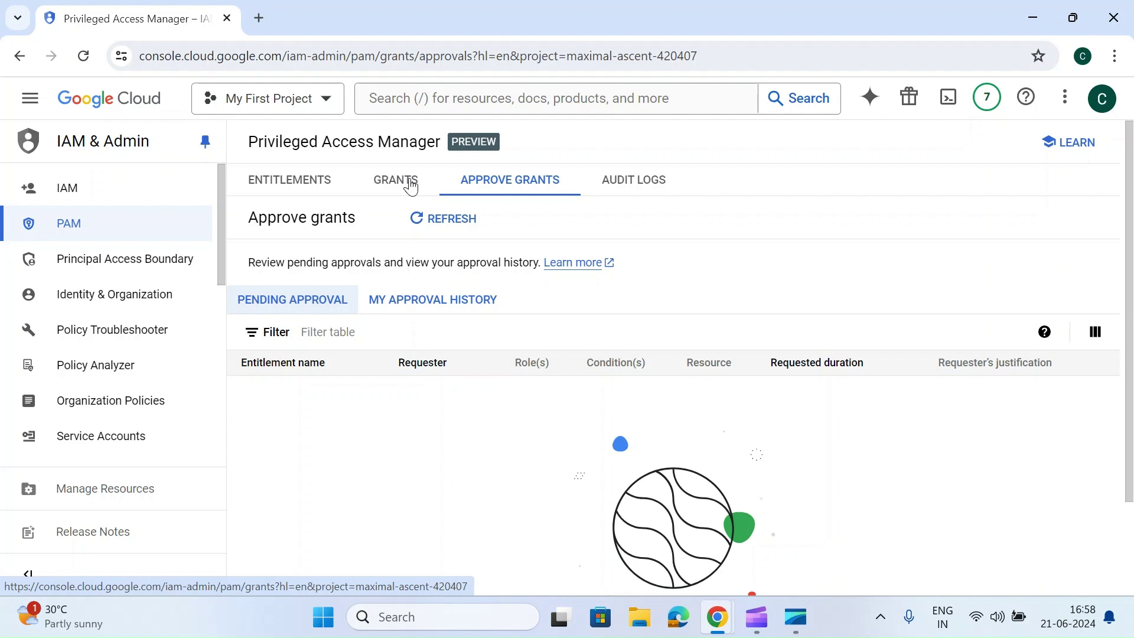
pyautogui.click(412, 185)
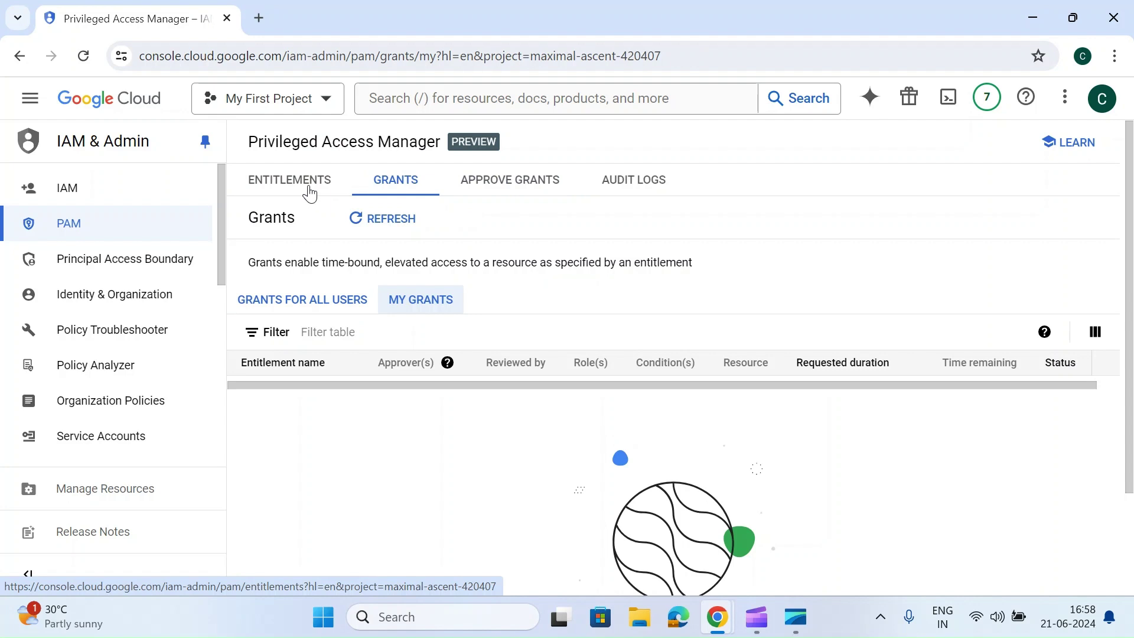
pyautogui.click(307, 197)
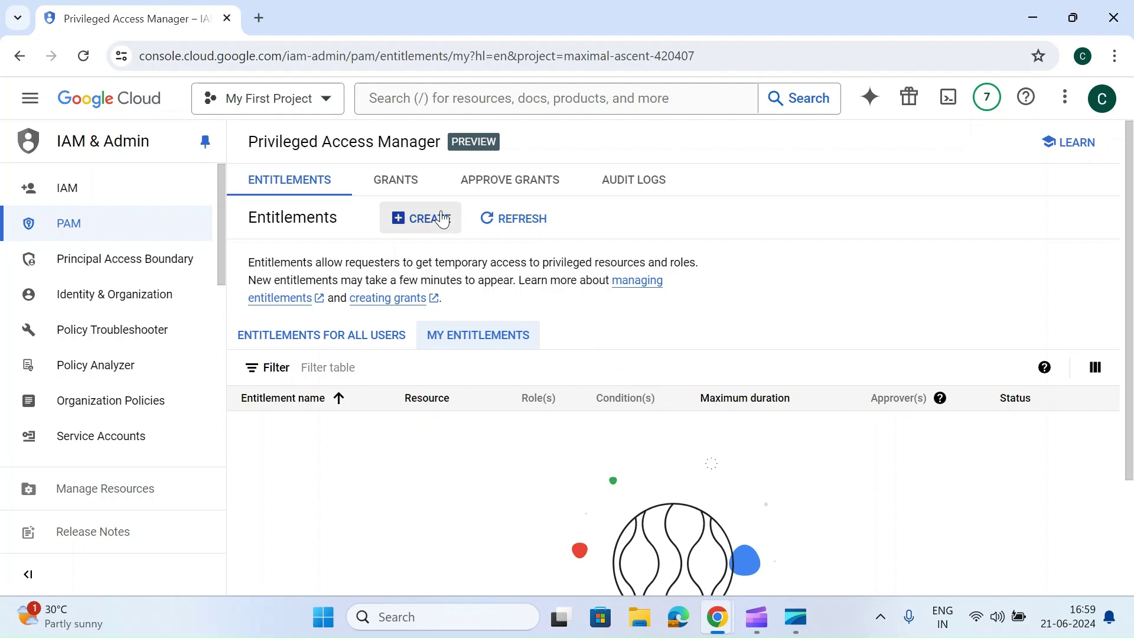
pyautogui.click(375, 341)
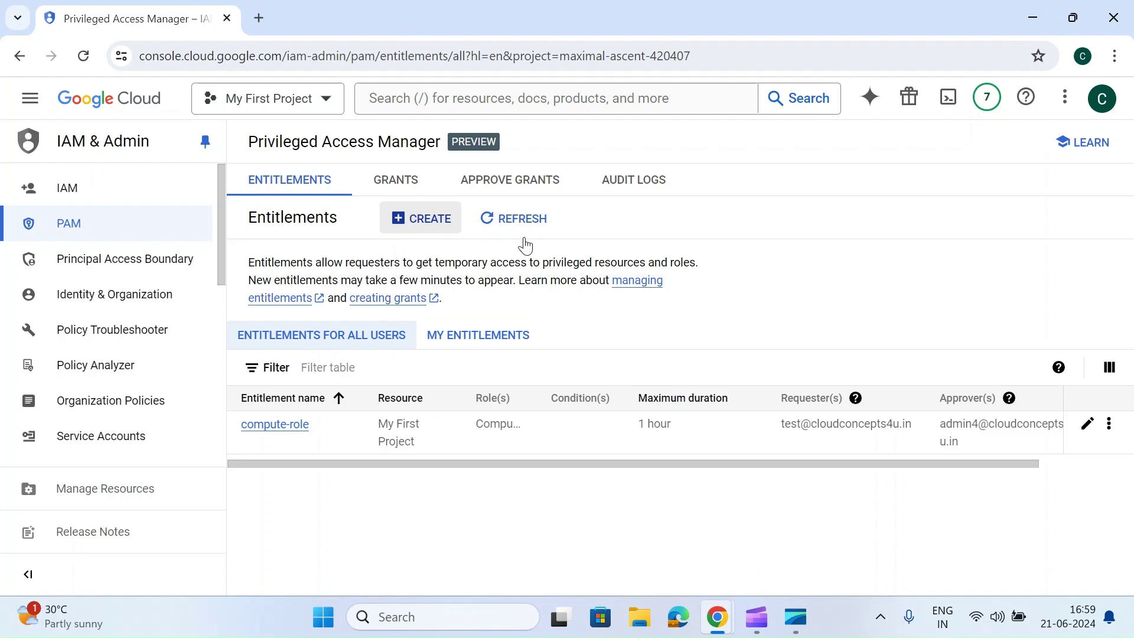
# Start a new entitlement named deny-policy-demo and assign it the Storage Admin role.
pyautogui.click(397, 230)
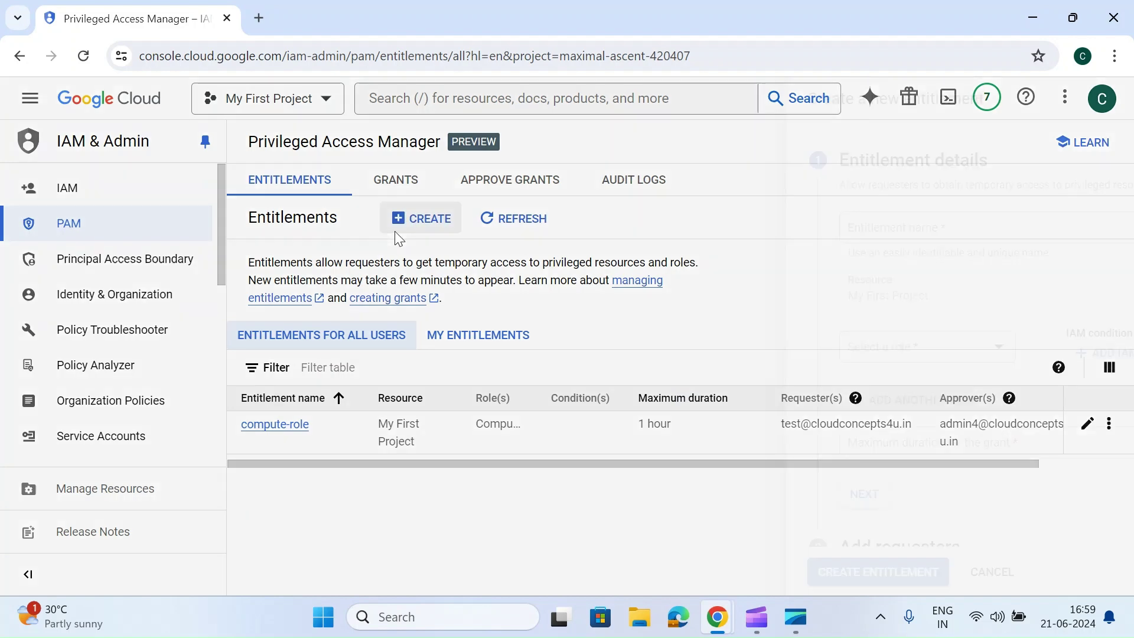
pyautogui.click(784, 232)
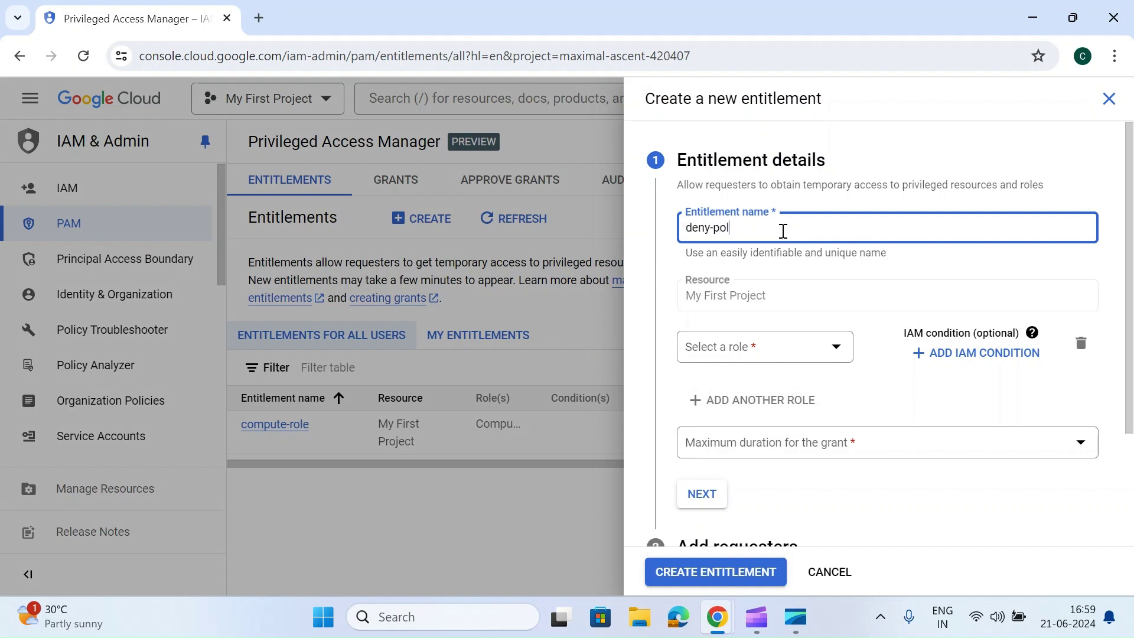
pyautogui.write('deny-policy-demo')
pyautogui.click(785, 362)
pyautogui.click(815, 215)
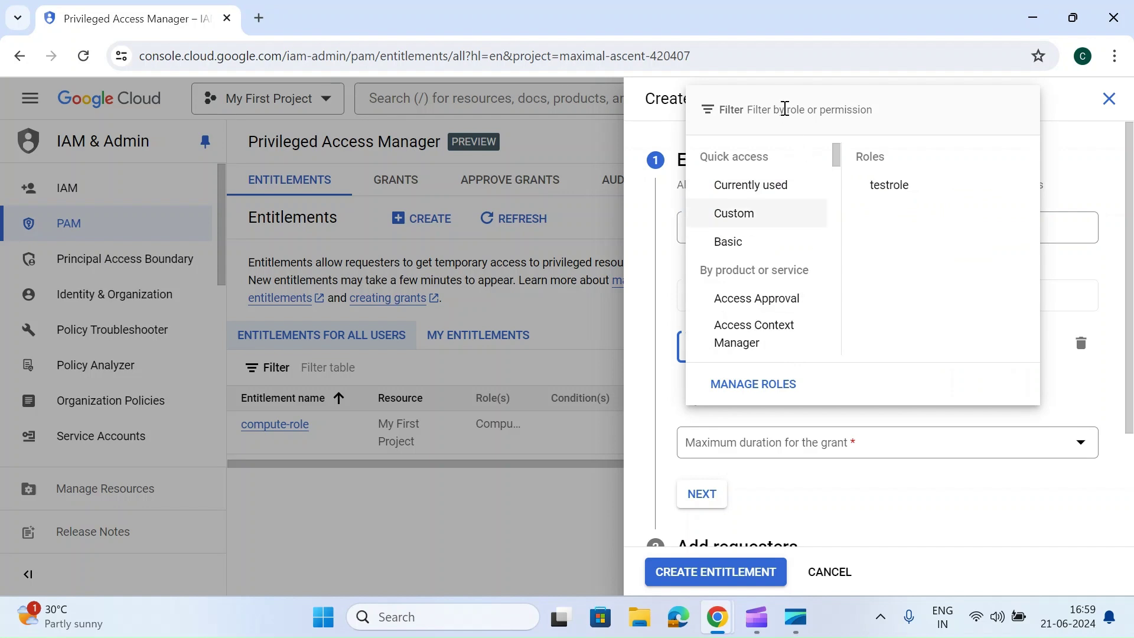
pyautogui.write('storage')
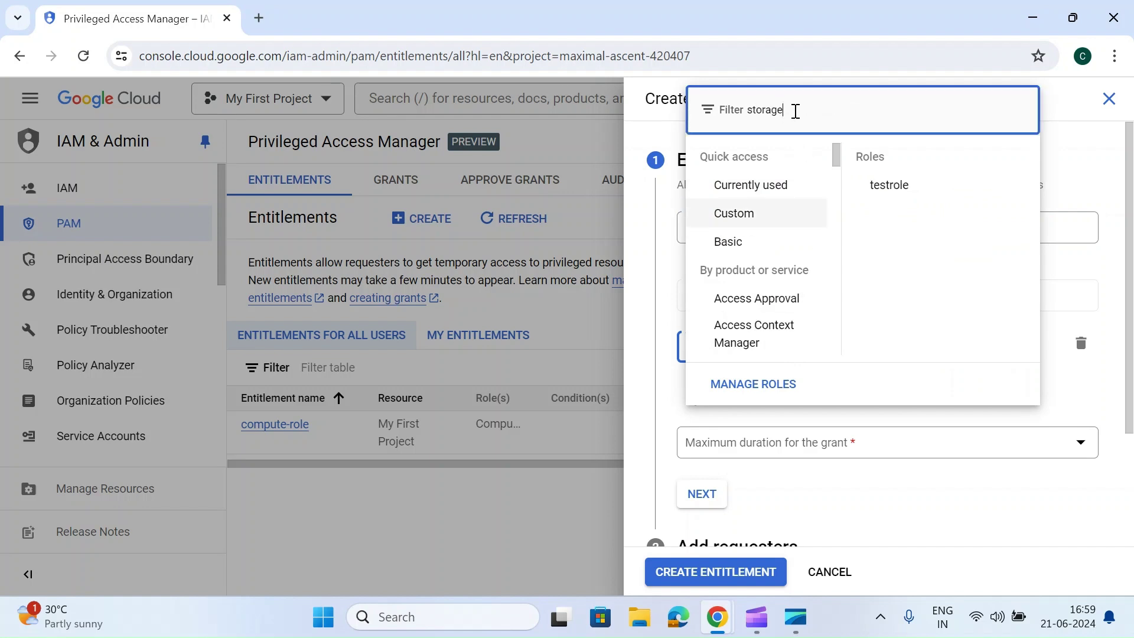
pyautogui.write(' adm')
pyautogui.click(746, 310)
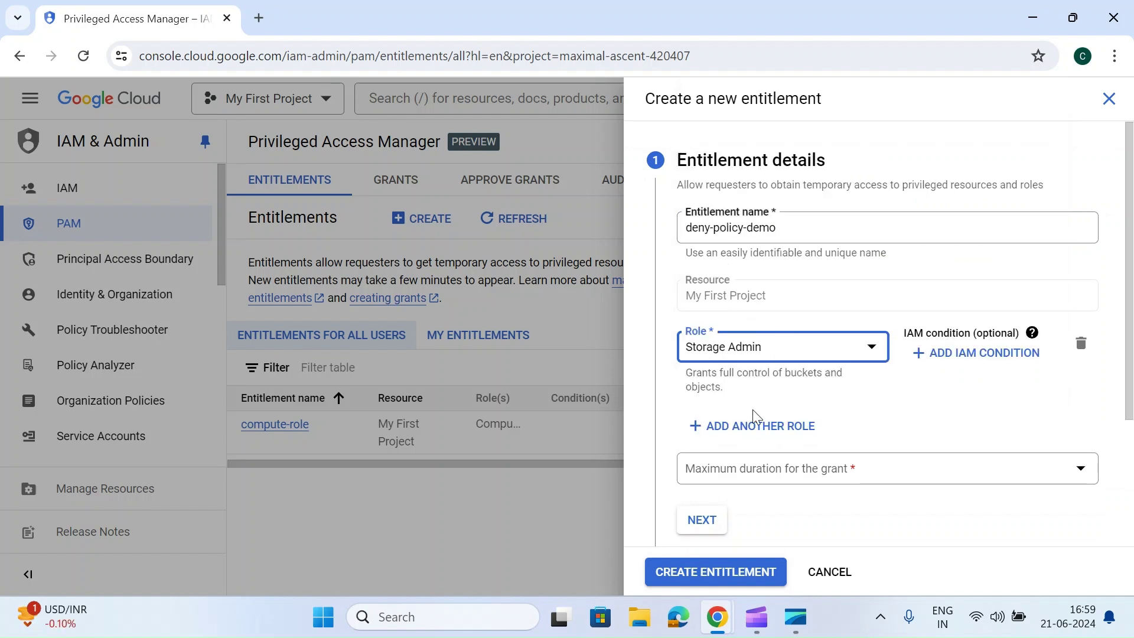
# Set the maximum grant duration to 1 hour and add the test user's e-mail as the requester principal.
pyautogui.scroll(-1, 757, 424)
pyautogui.click(750, 390)
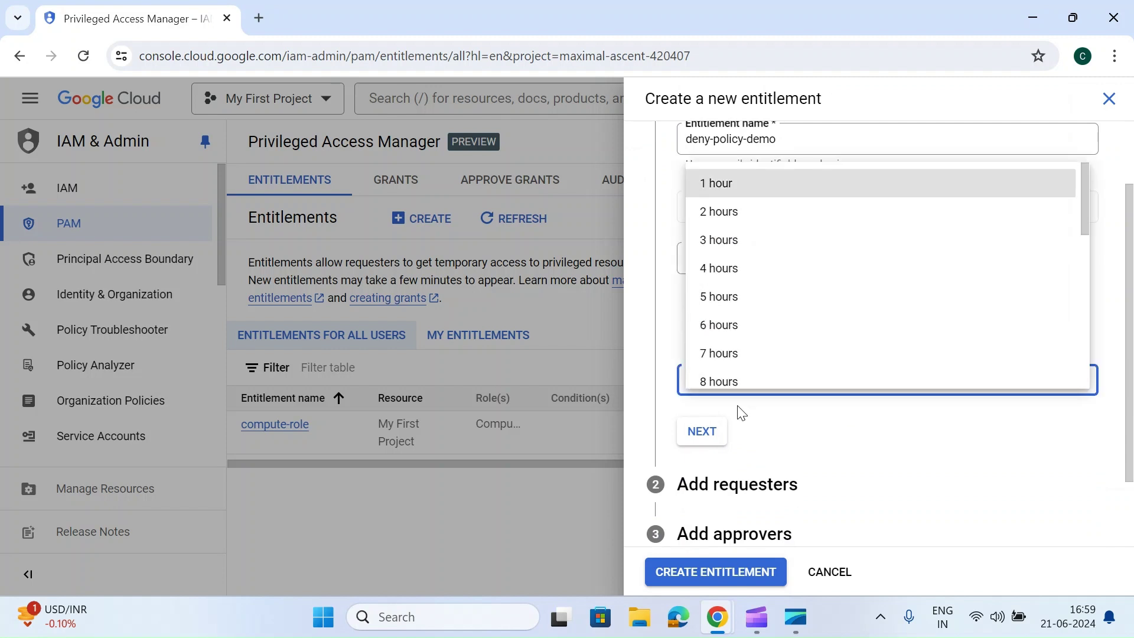
pyautogui.doubleClick(722, 188)
pyautogui.click(701, 432)
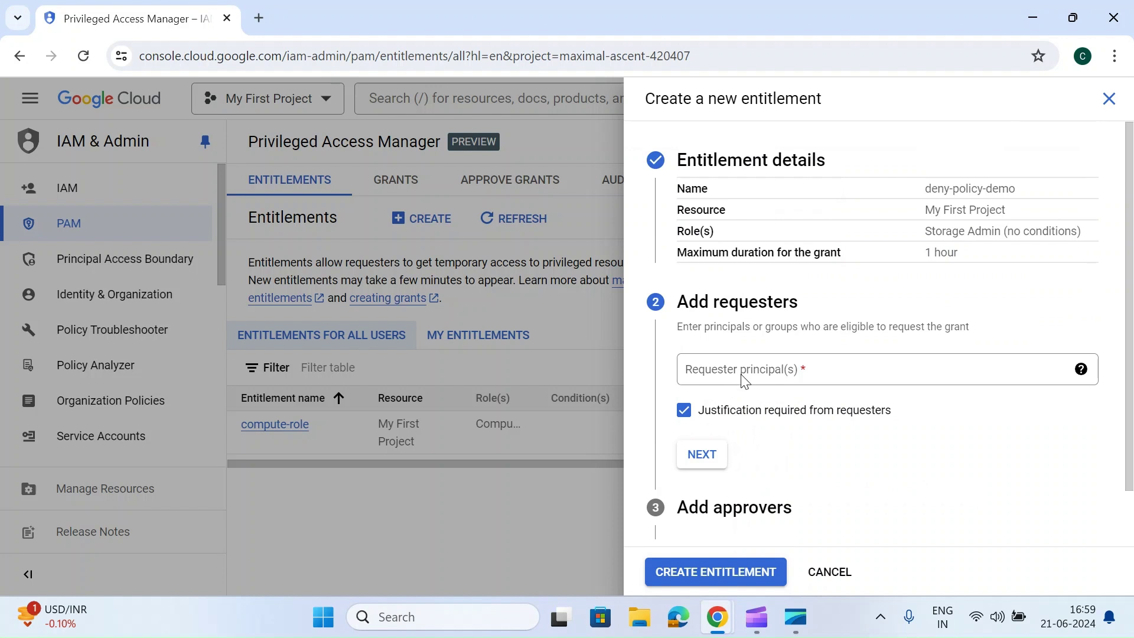
pyautogui.click(736, 371)
pyautogui.hotkey('ctrl', 'v')
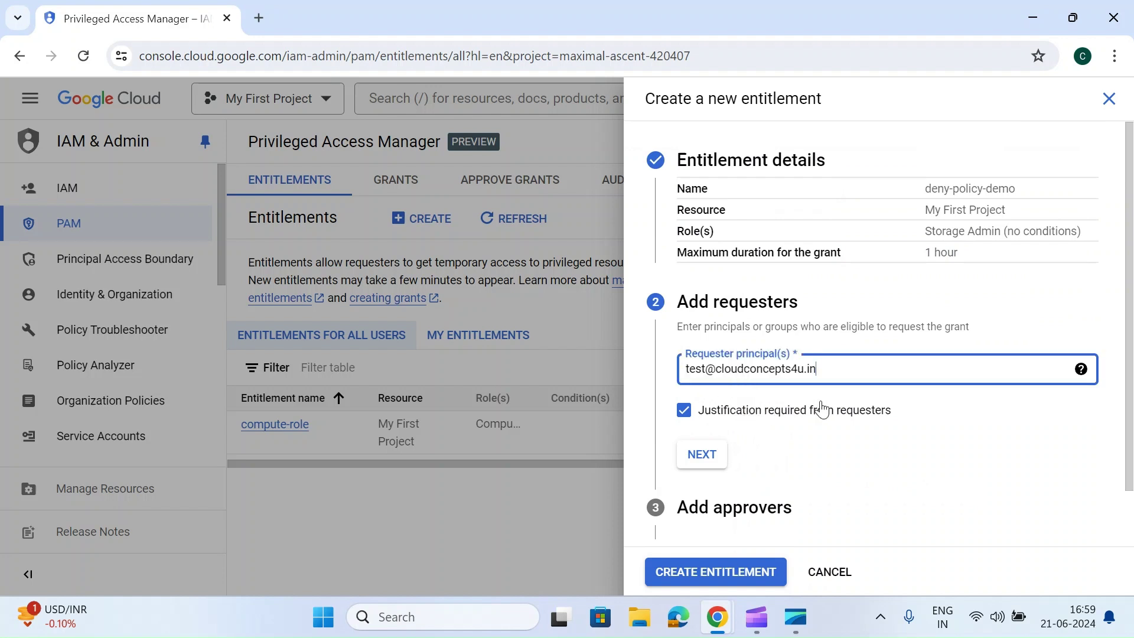
pyautogui.click(715, 462)
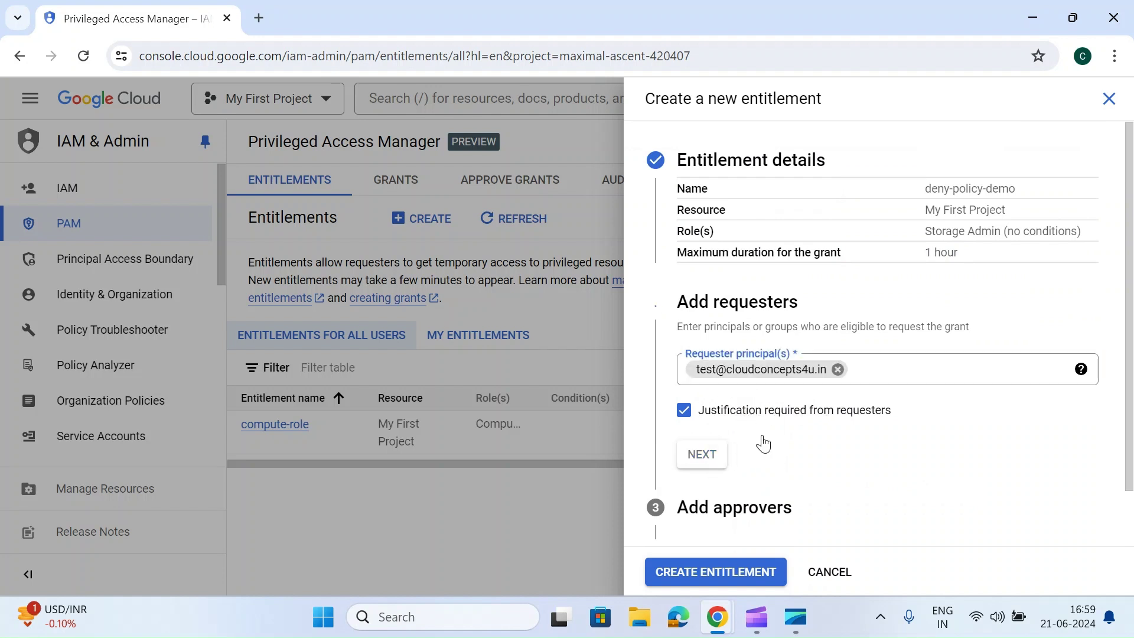
# Allow access activation without approvals and create the entitlement with the prefilled notification settings.
pyautogui.scroll(-1, 752, 413)
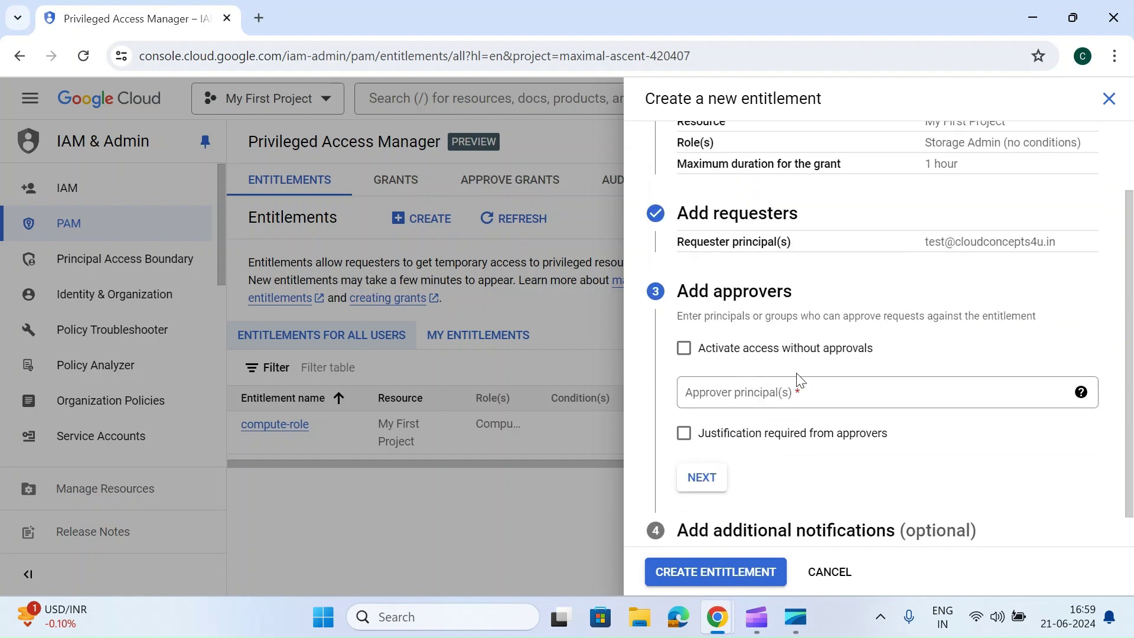
pyautogui.click(745, 396)
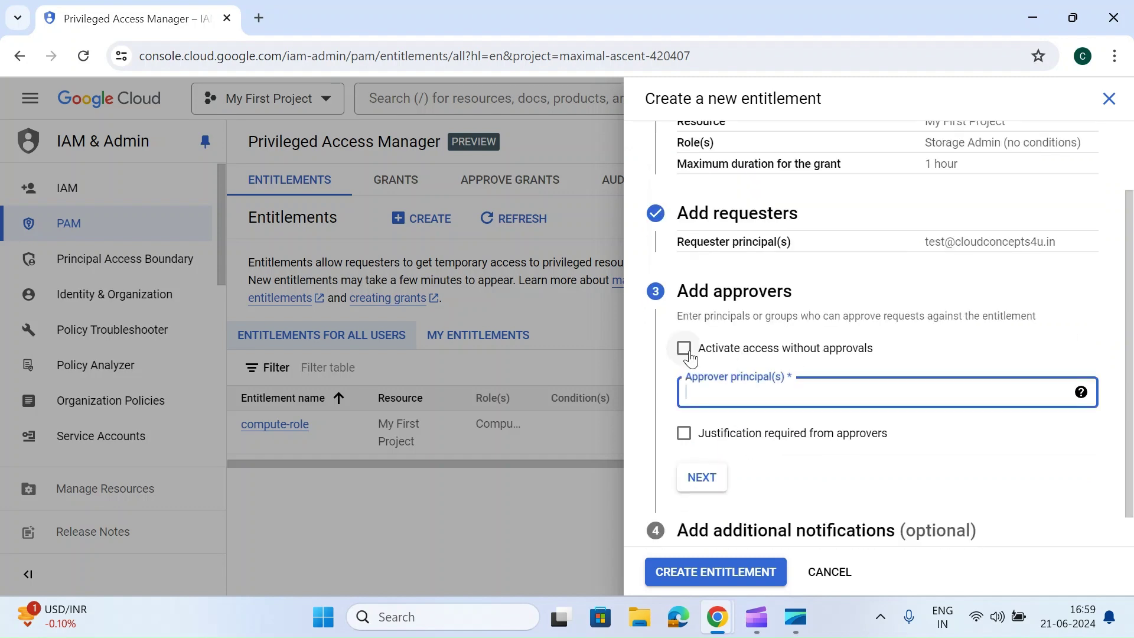
pyautogui.click(687, 351)
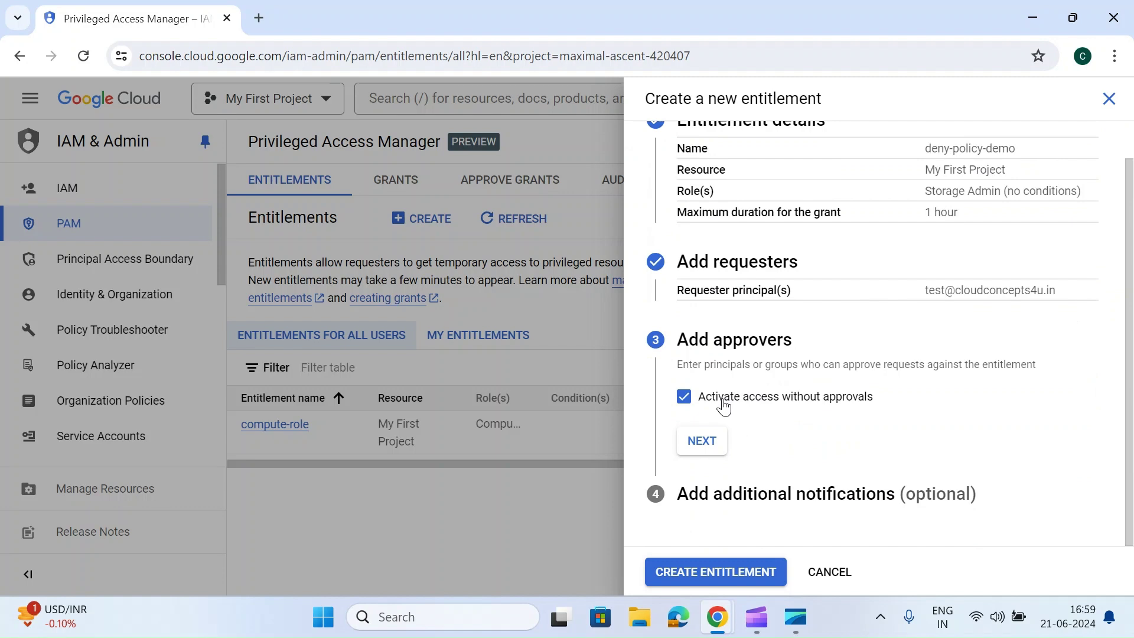
pyautogui.click(702, 441)
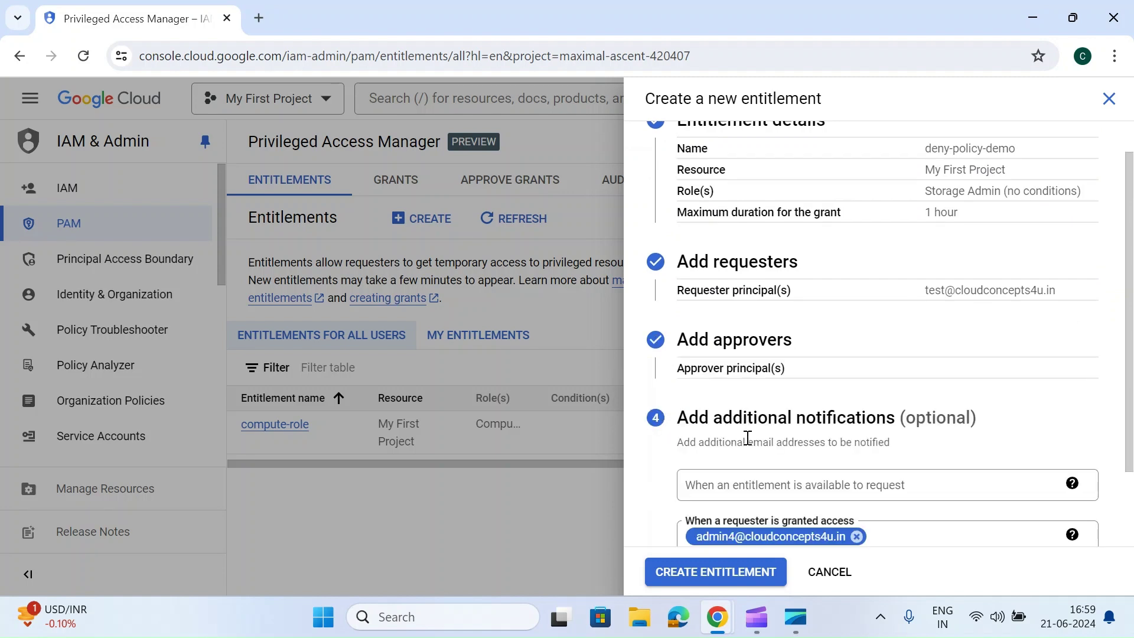
pyautogui.scroll(-1, 826, 476)
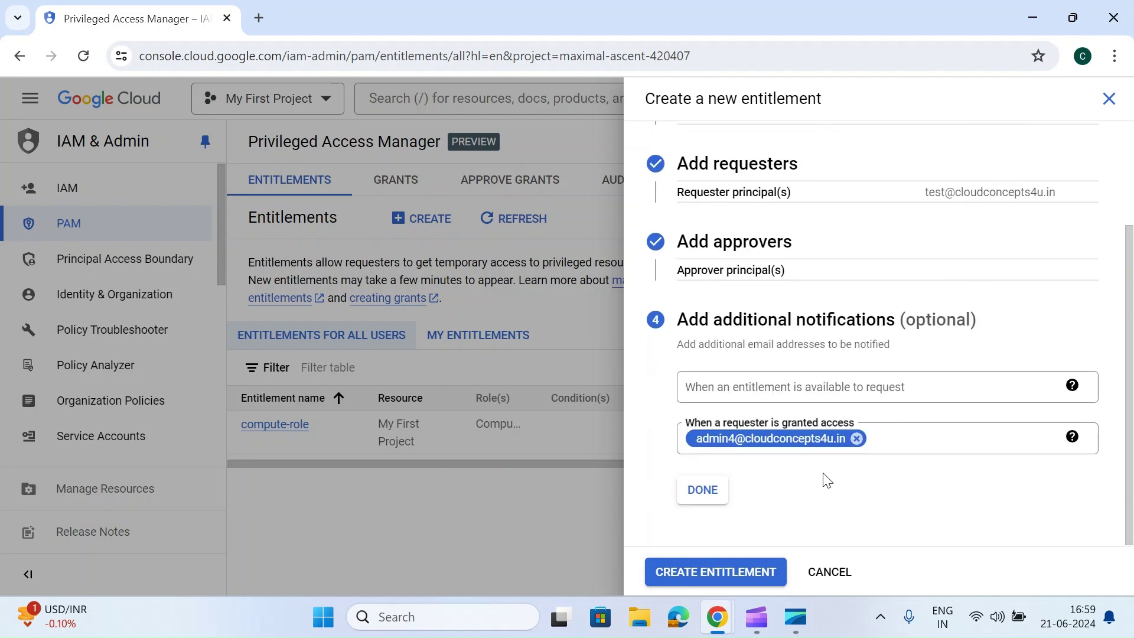
pyautogui.click(702, 490)
pyautogui.click(728, 572)
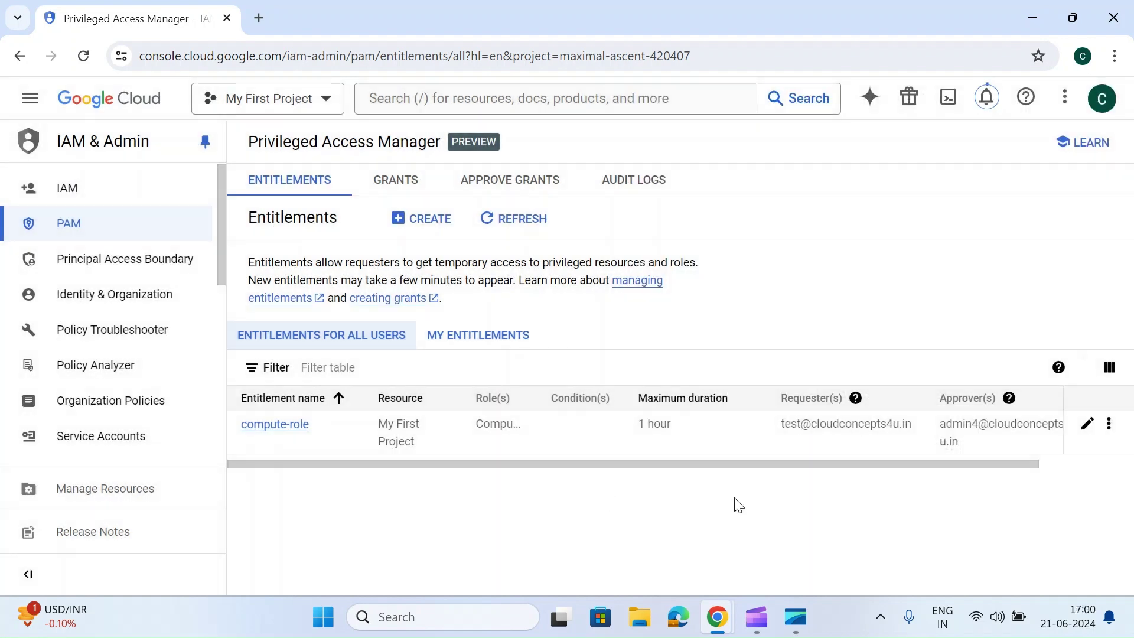
# Switch to the test user's browser window, open the Cloud Storage buckets page and check the permission to create a bucket.
pyautogui.moveTo(728, 614)
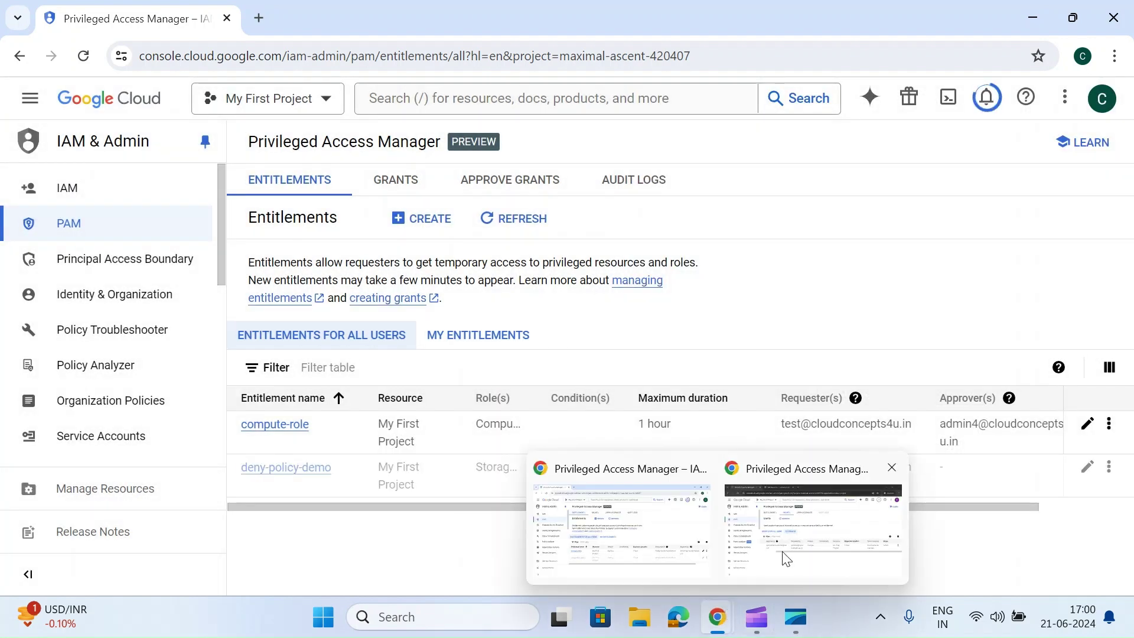
pyautogui.click(785, 553)
pyautogui.click(335, 19)
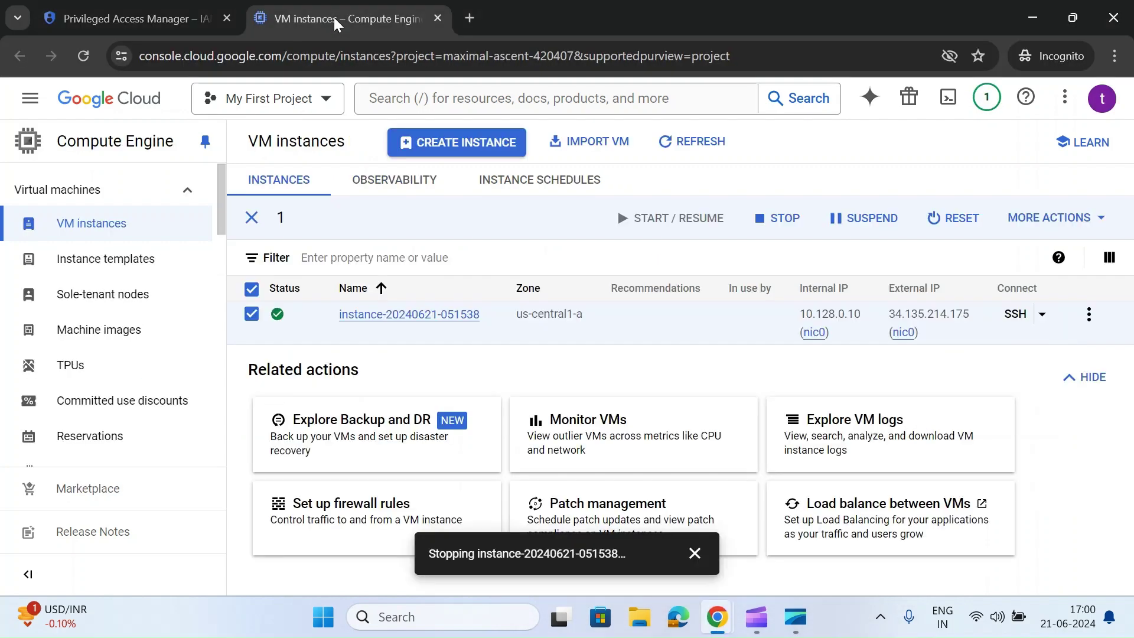
pyautogui.click(30, 100)
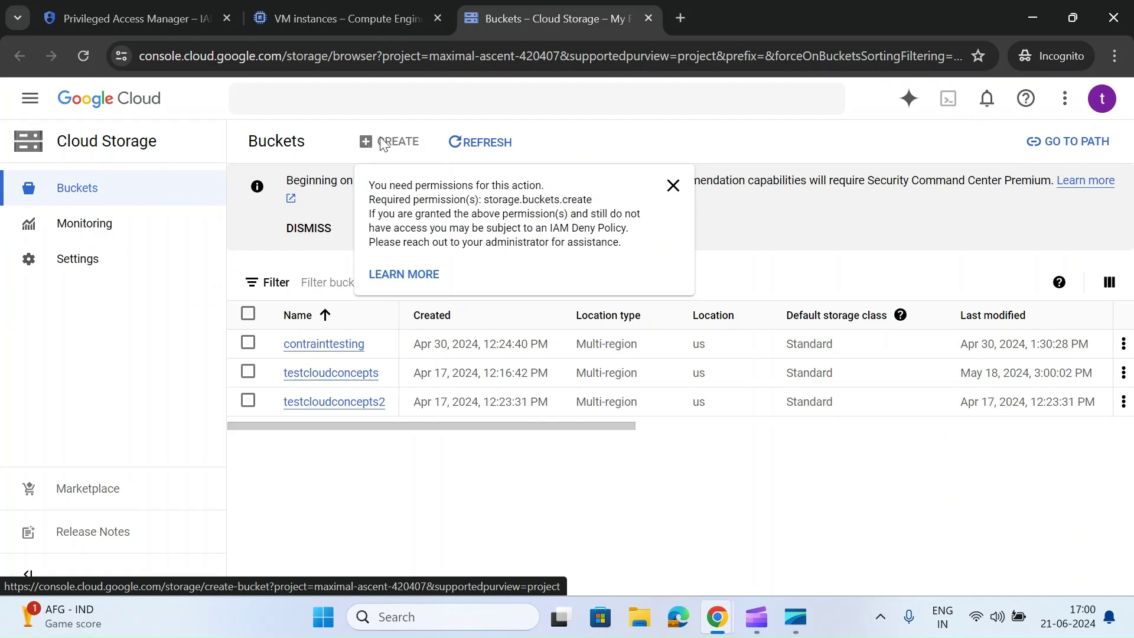
# Return to the test user's Privileged Access Manager and refresh their own entitlements until deny-policy-demo is listed.
pyautogui.click(93, 19)
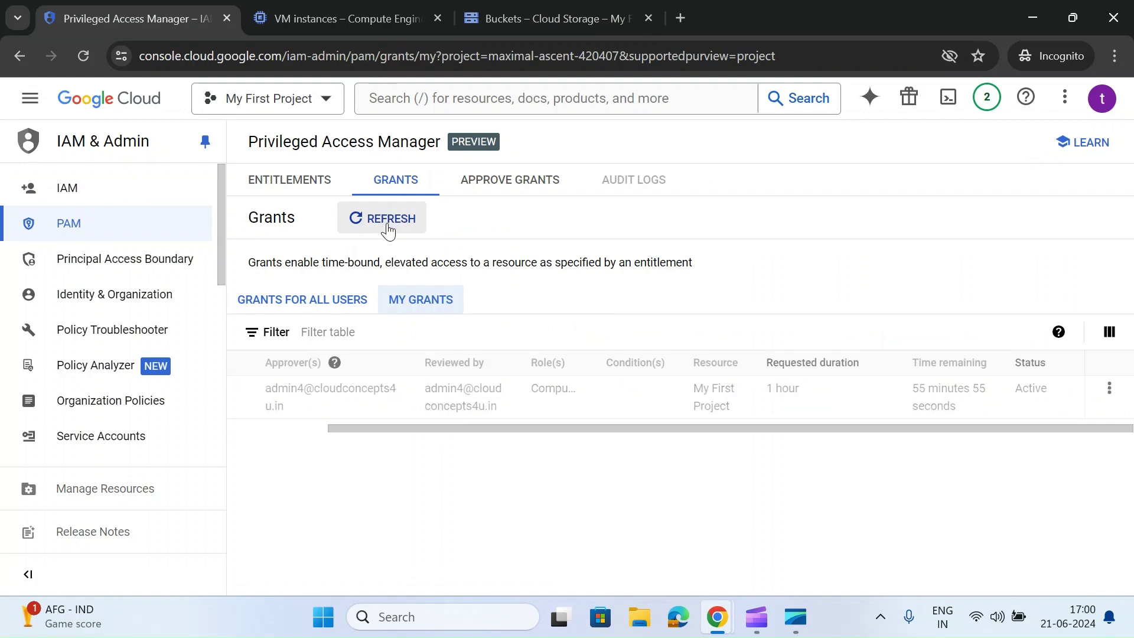
pyautogui.click(306, 185)
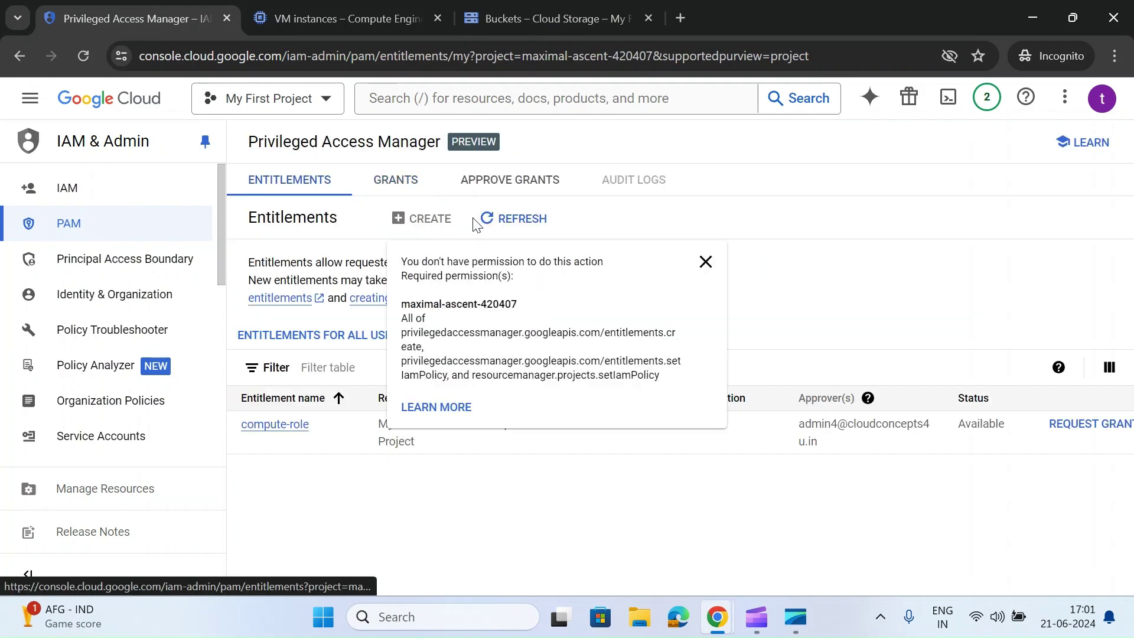
pyautogui.click(507, 218)
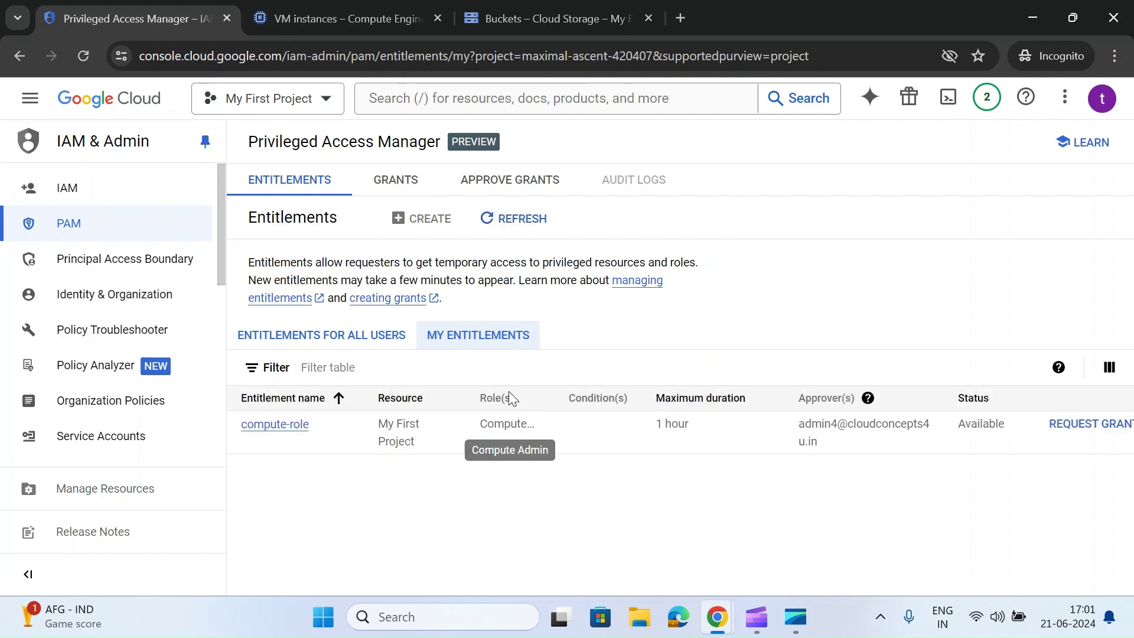
pyautogui.click(517, 232)
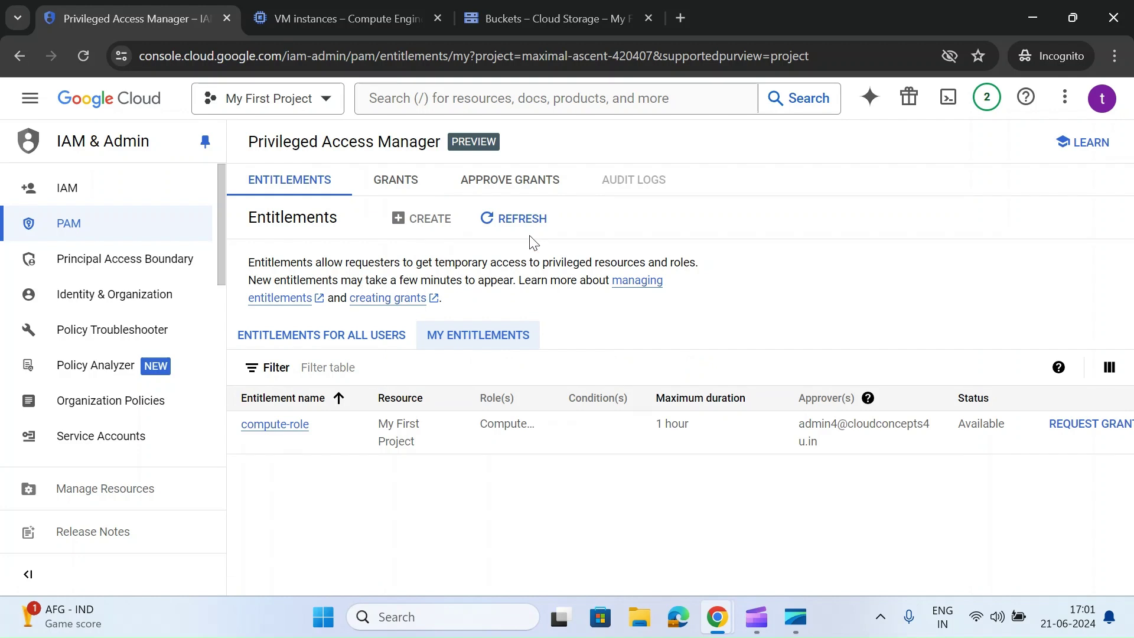
pyautogui.click(519, 220)
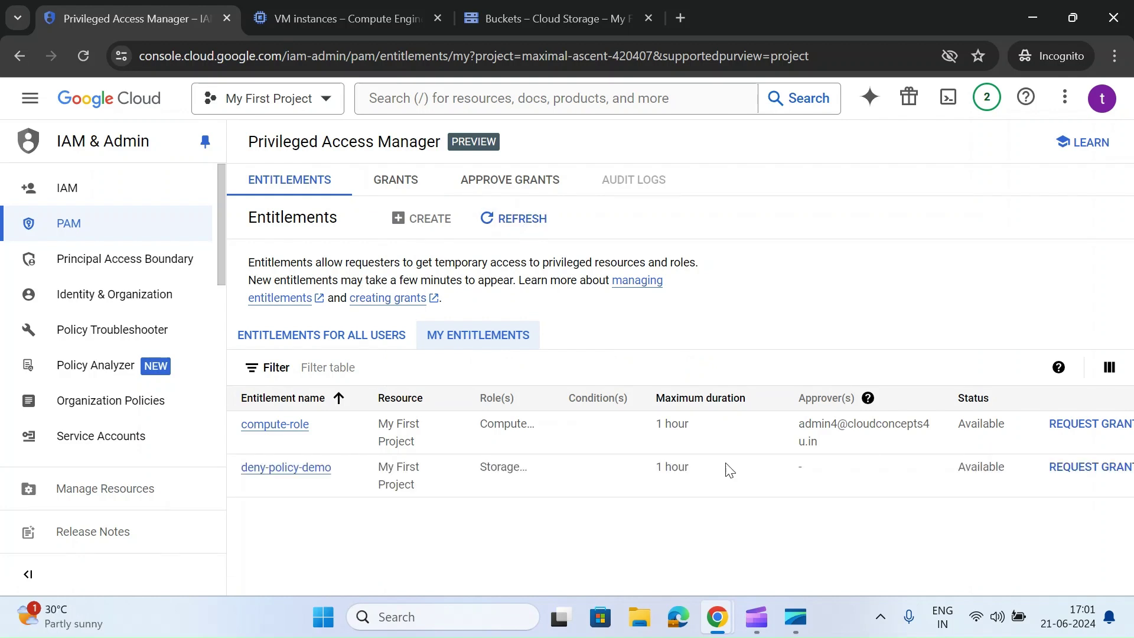
# Request a 1 hour grant on the deny-policy-demo entitlement with the justification "need to check deny policy".
pyautogui.click(1092, 470)
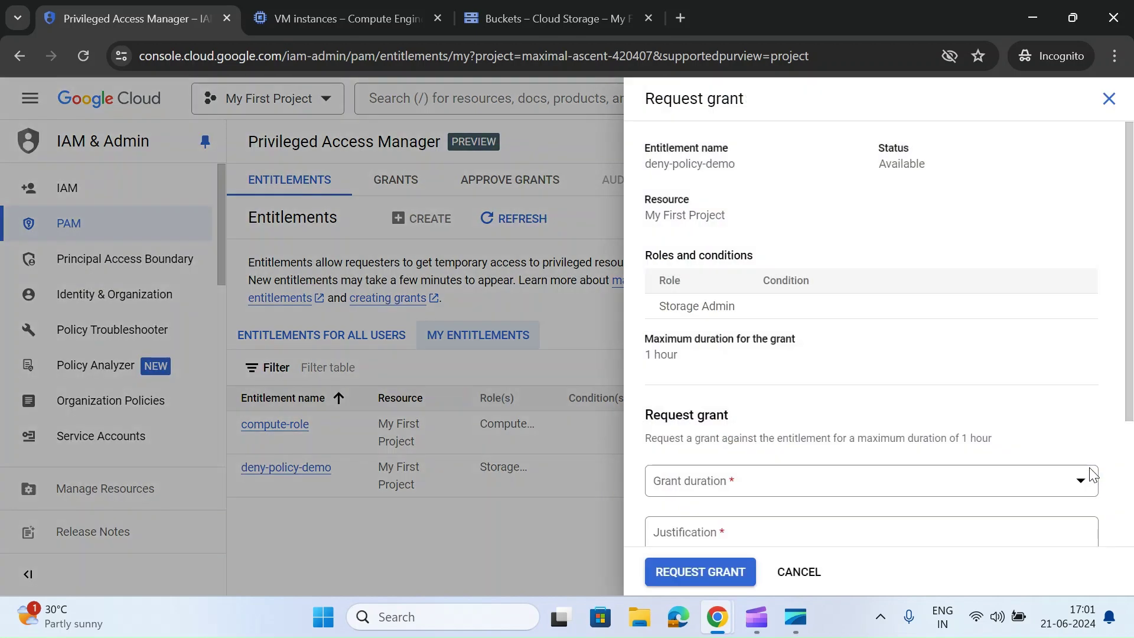
pyautogui.scroll(-3, 829, 375)
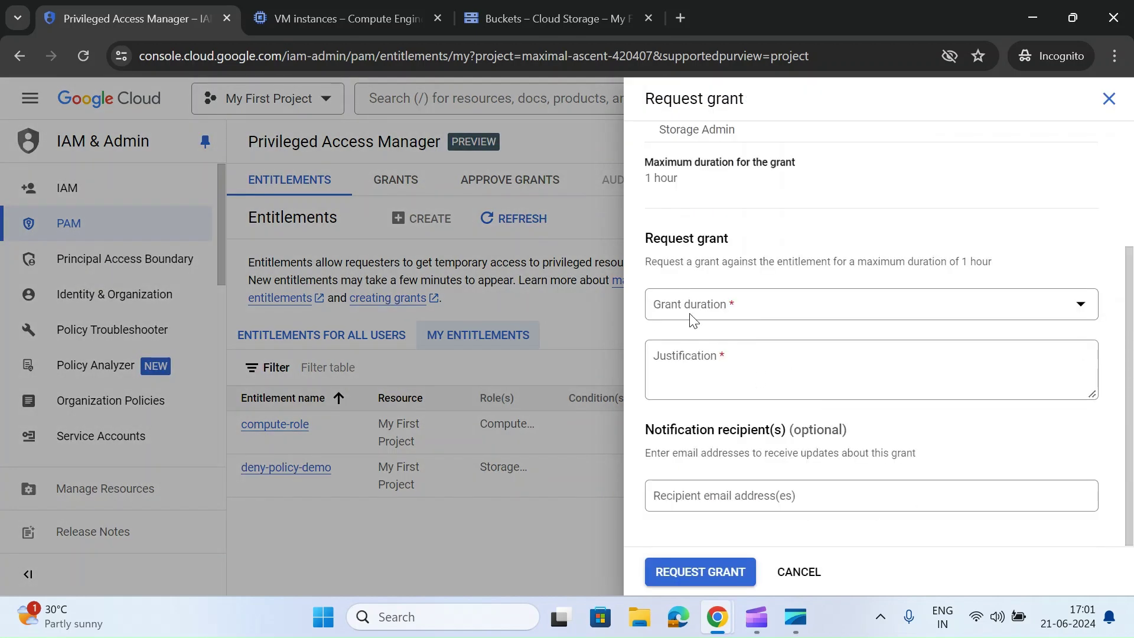
pyautogui.click(692, 313)
pyautogui.click(707, 374)
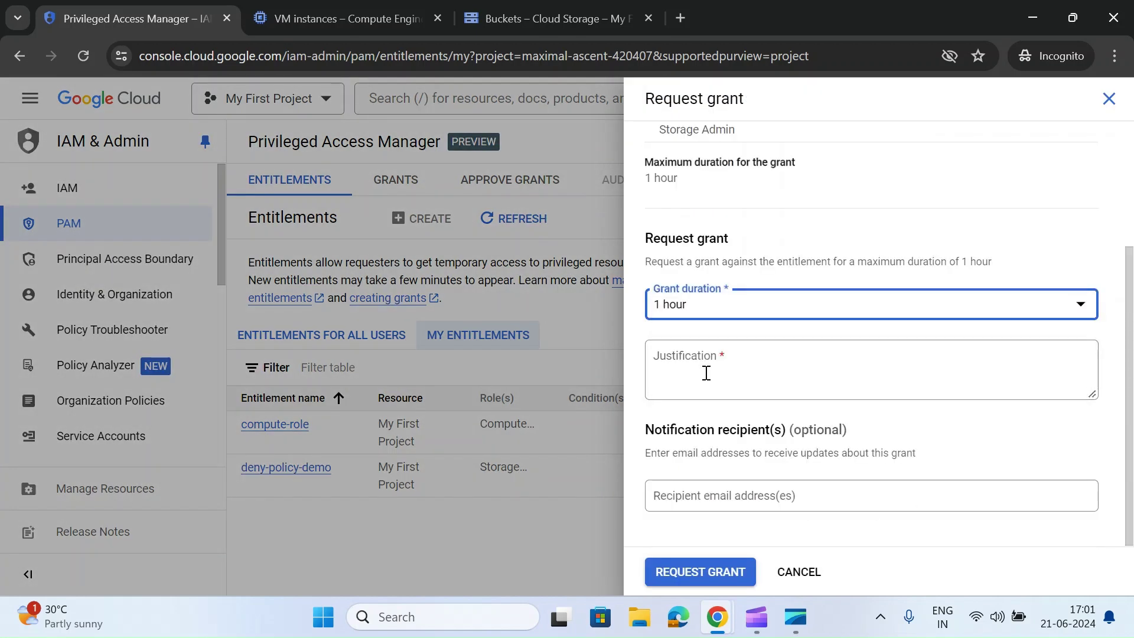
pyautogui.click(708, 373)
pyautogui.write('need to check deny policy')
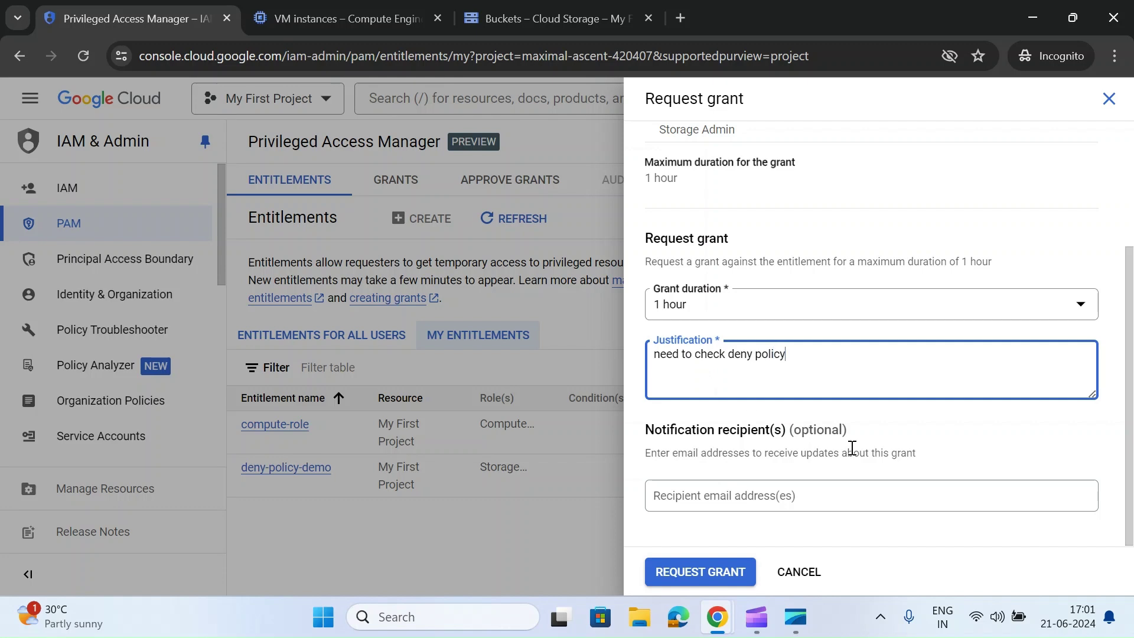
pyautogui.click(734, 573)
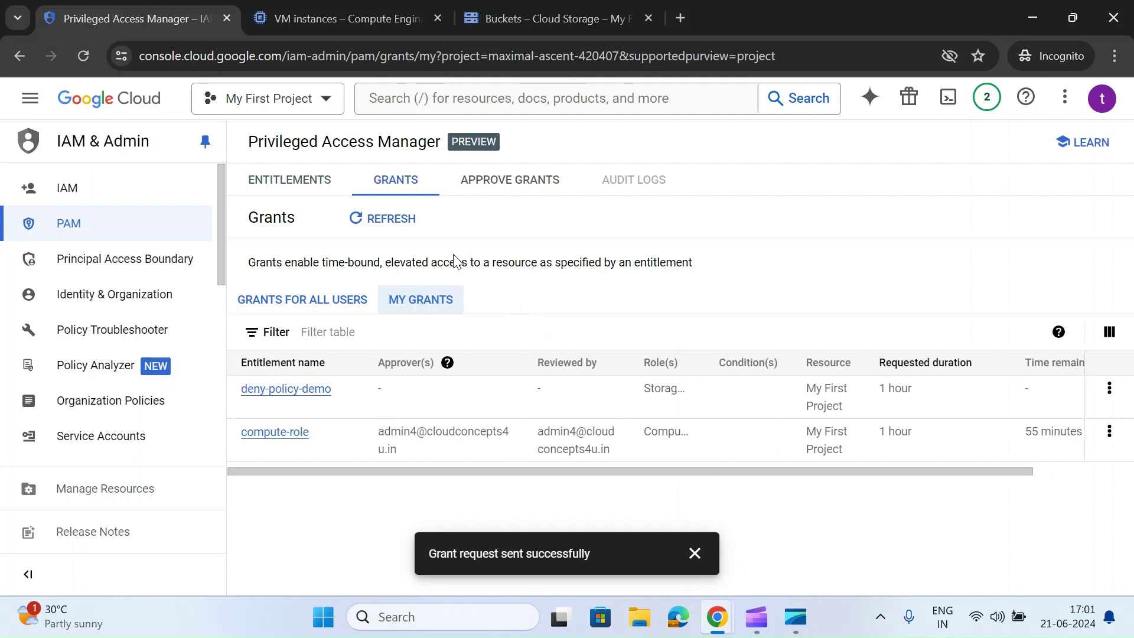
# Check the status of the deny-policy-demo grant, and reload the Cloud Storage buckets page to check bucket creation.
pyautogui.moveTo(1028, 468); pyautogui.dragTo(1076, 450)
pyautogui.click(376, 222)
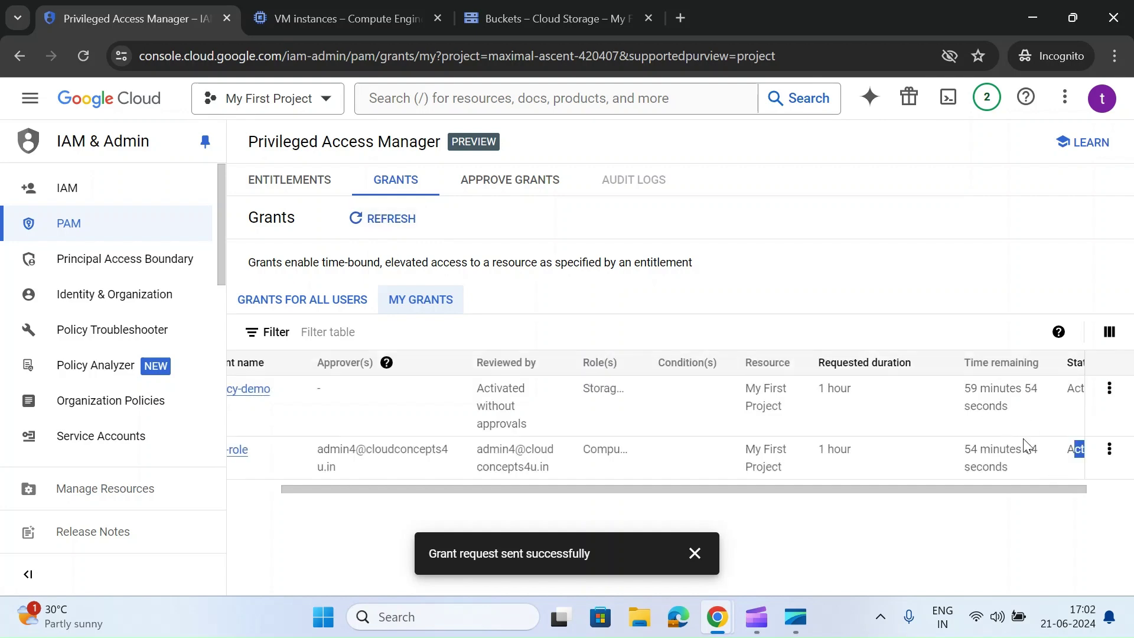
pyautogui.click(549, 18)
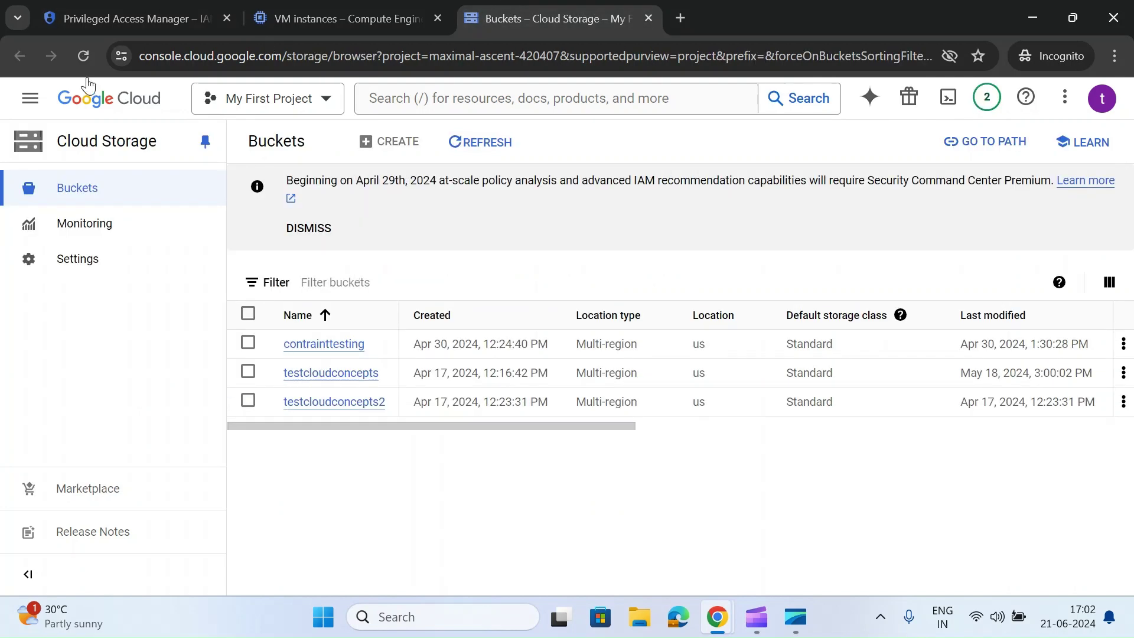
pyautogui.click(83, 56)
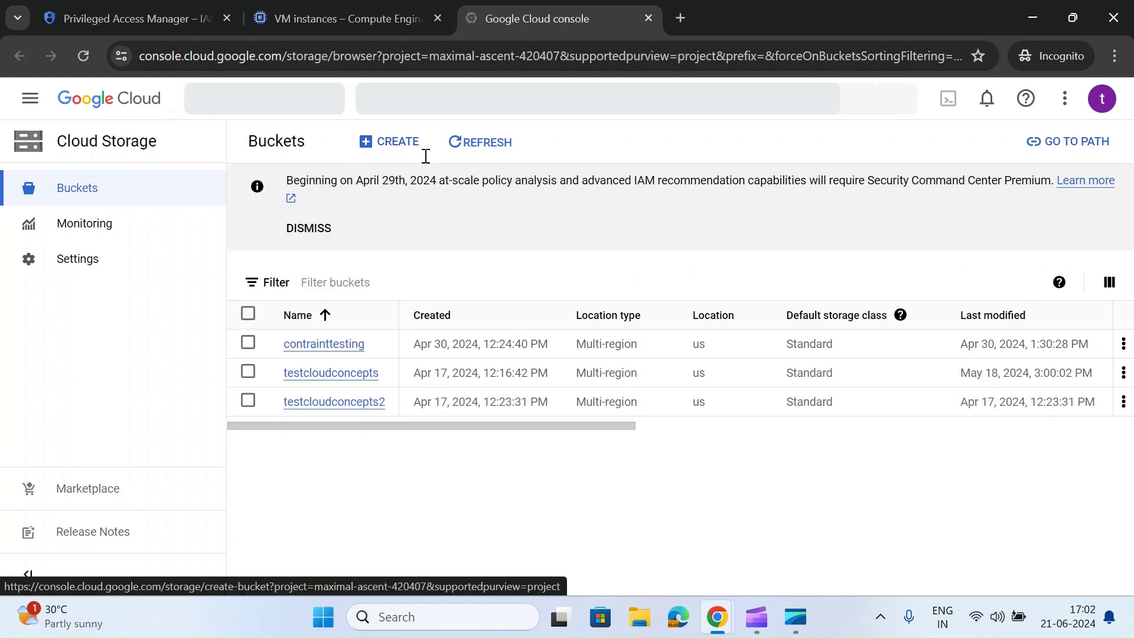
# Switch to the admin's browser window and open Cloud Shell in the deny-policy directory for the project.
pyautogui.moveTo(717, 616)
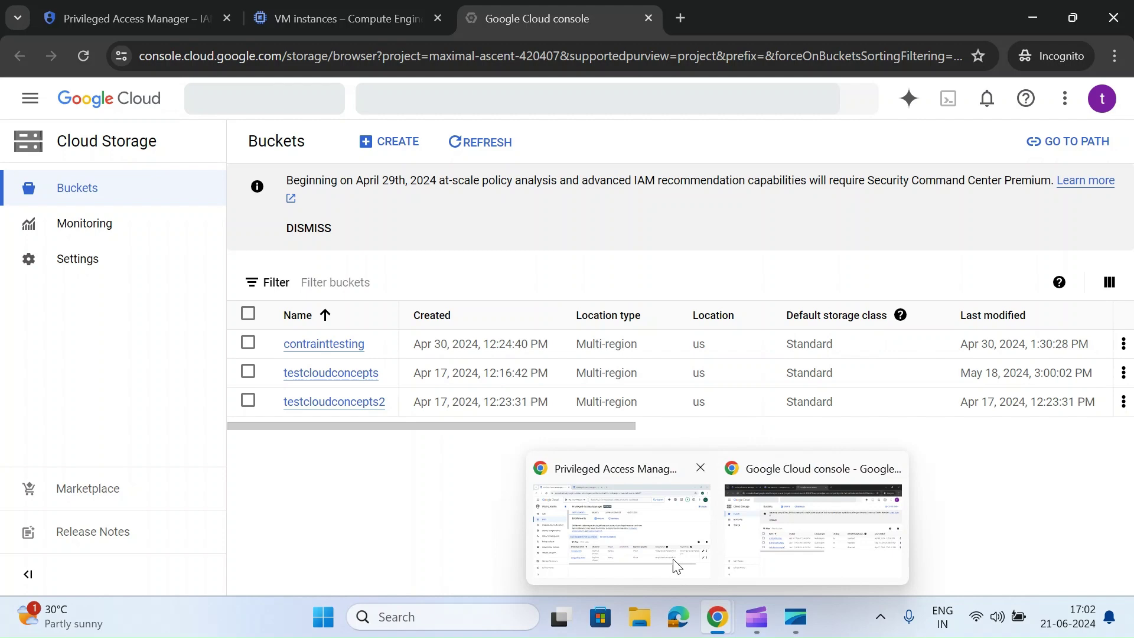
pyautogui.click(675, 552)
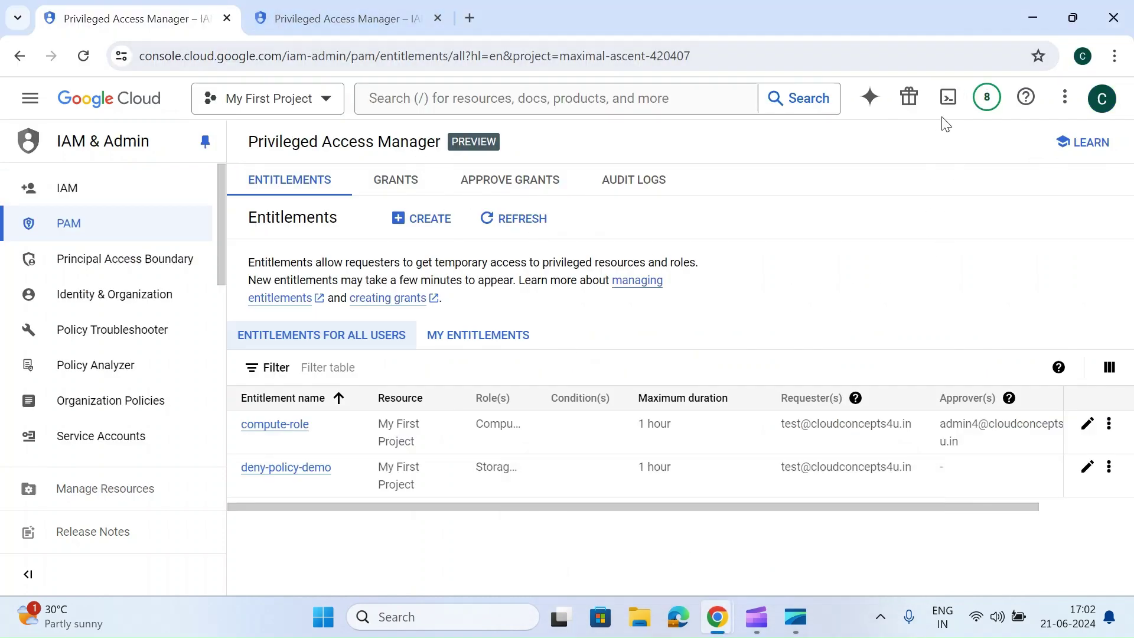
pyautogui.click(306, 13)
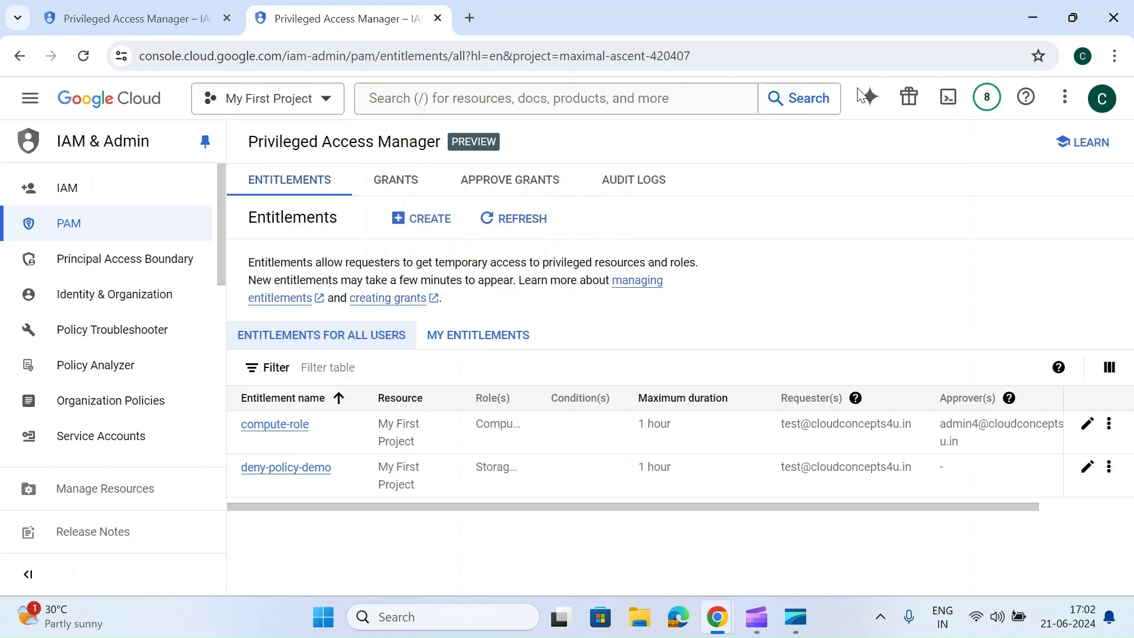
pyautogui.click(958, 111)
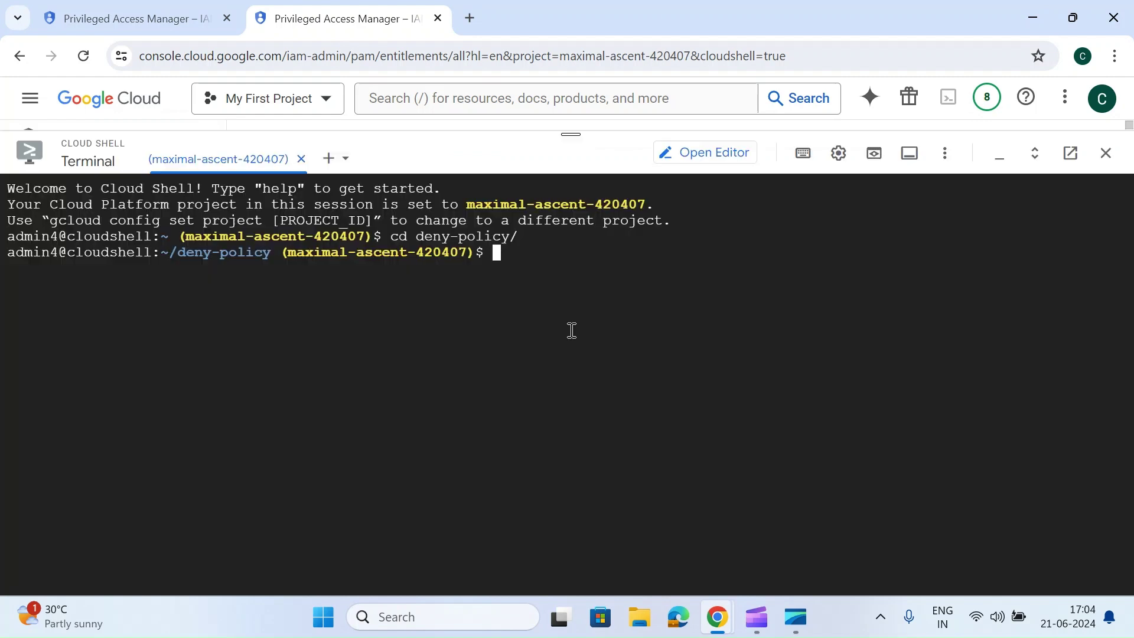
# List the files in the deny-policy directory and display the contents of deny-storage-create.json.
pyautogui.write('ls')
pyautogui.press('Return')
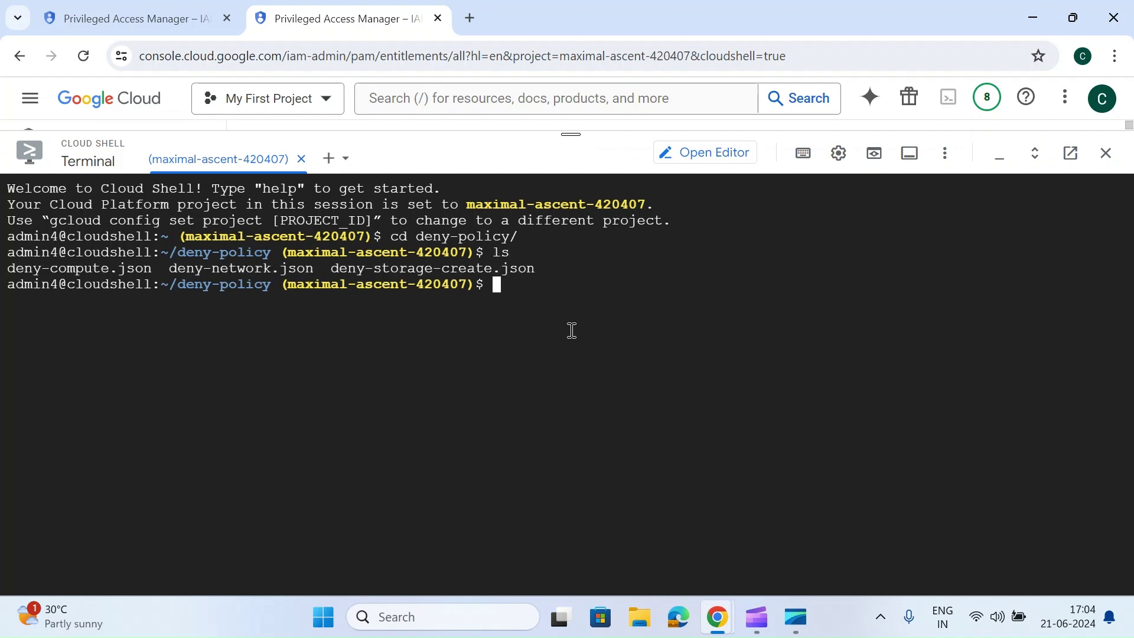
pyautogui.write('cat deny-s')
pyautogui.press('Tab')
pyautogui.press('Return')
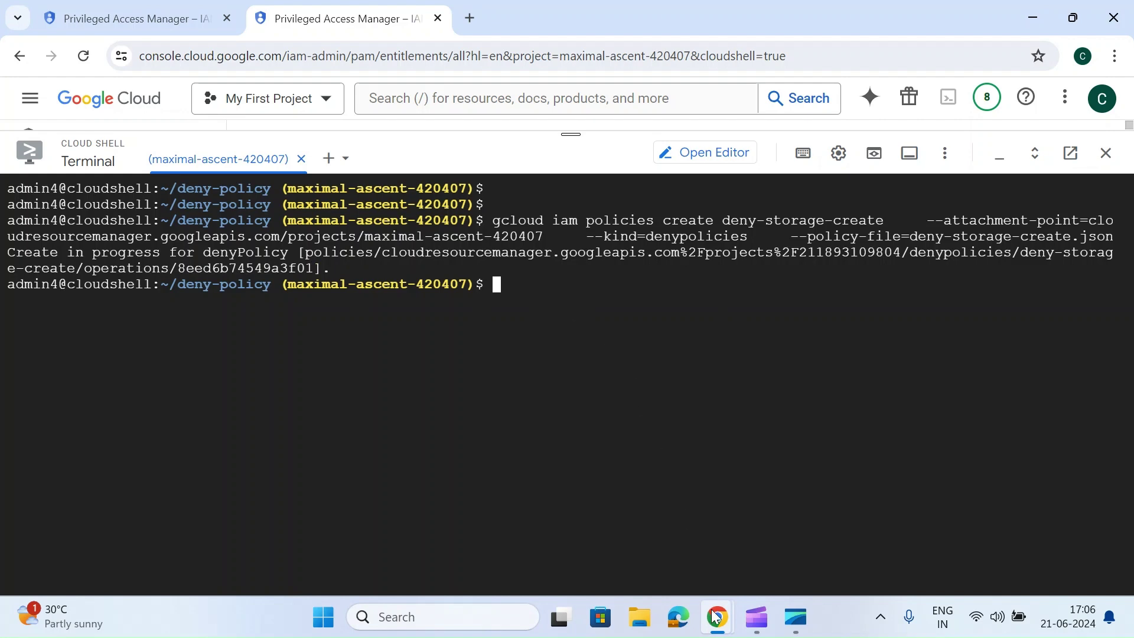
# Switch to the test user's buckets page, reload it and check the bucket creation permission under the deny policy.
pyautogui.moveTo(717, 618)
pyautogui.click(770, 540)
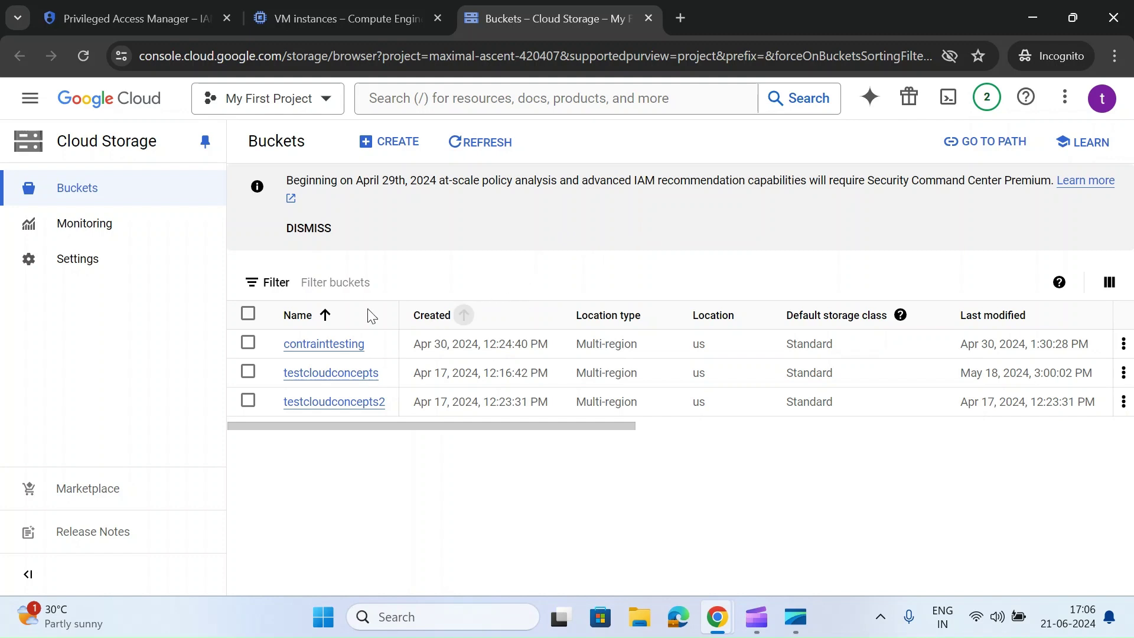
pyautogui.click(84, 58)
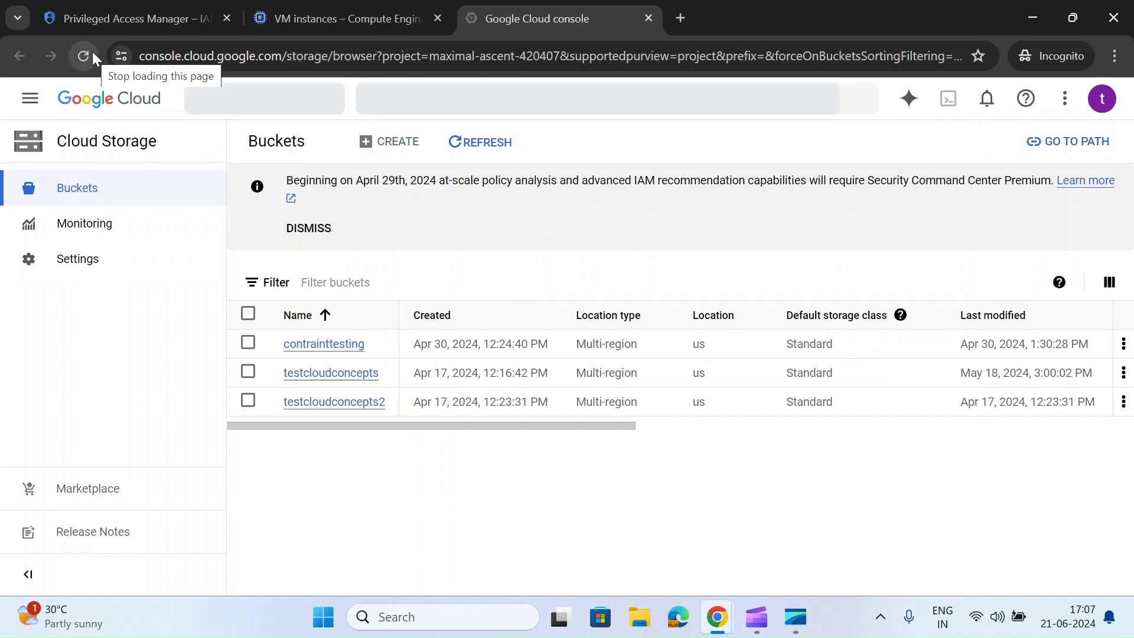
pyautogui.moveTo(369, 147)
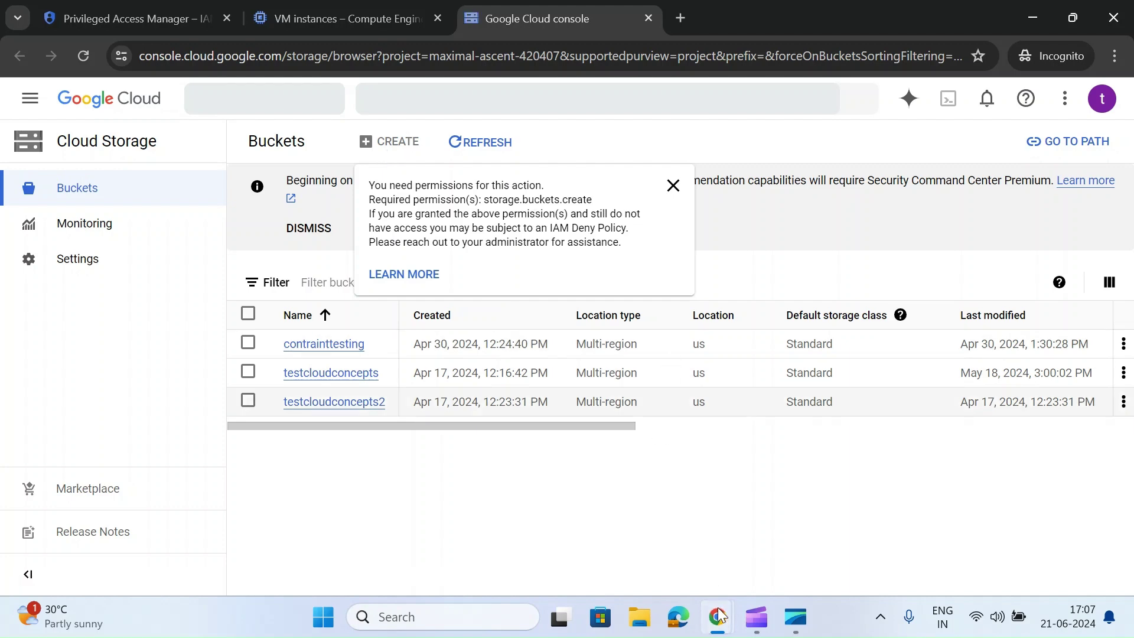
# Return to the admin's list of entitlements for all users and revoke all grants under compute-role.
pyautogui.moveTo(718, 617)
pyautogui.click(690, 514)
pyautogui.click(136, 7)
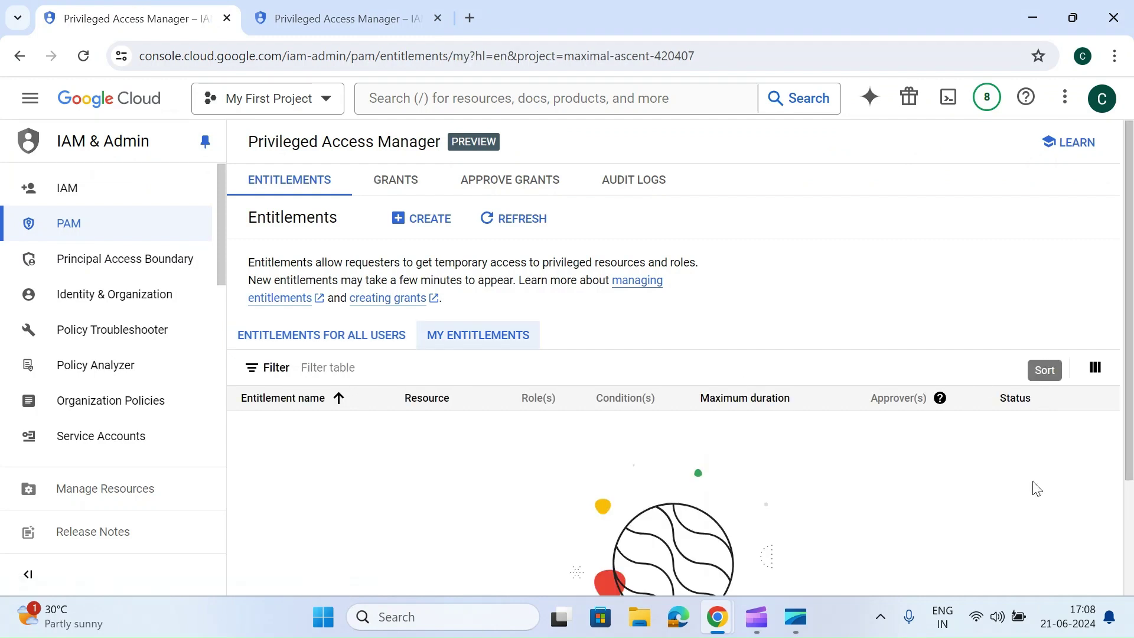
pyautogui.click(364, 349)
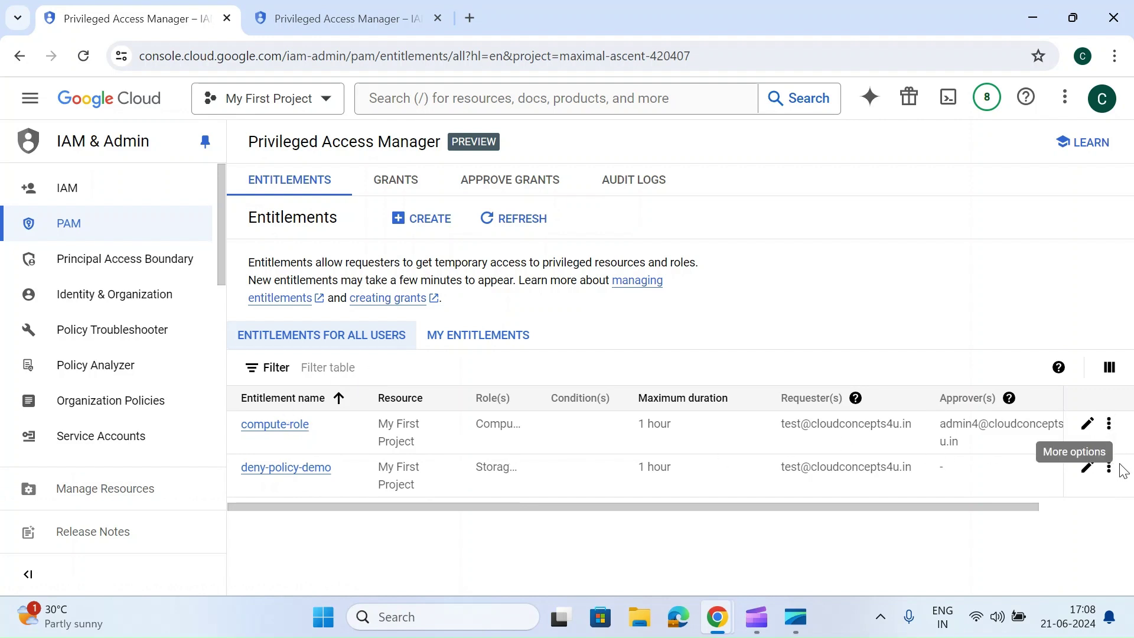
pyautogui.click(1110, 425)
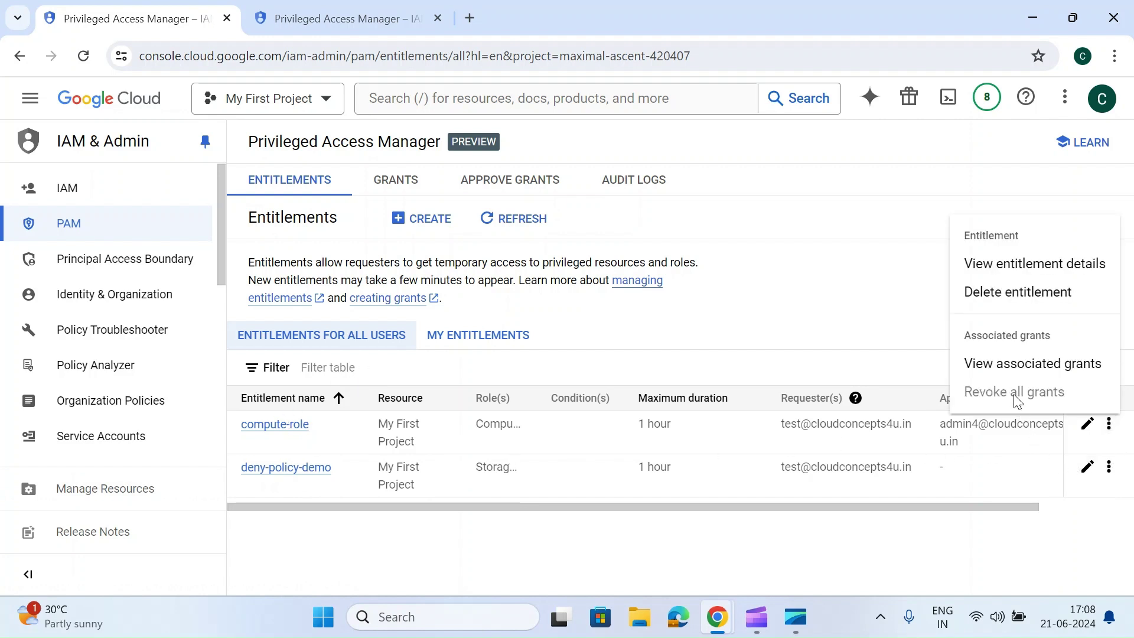
pyautogui.moveTo(1014, 389); pyautogui.dragTo(1032, 327)
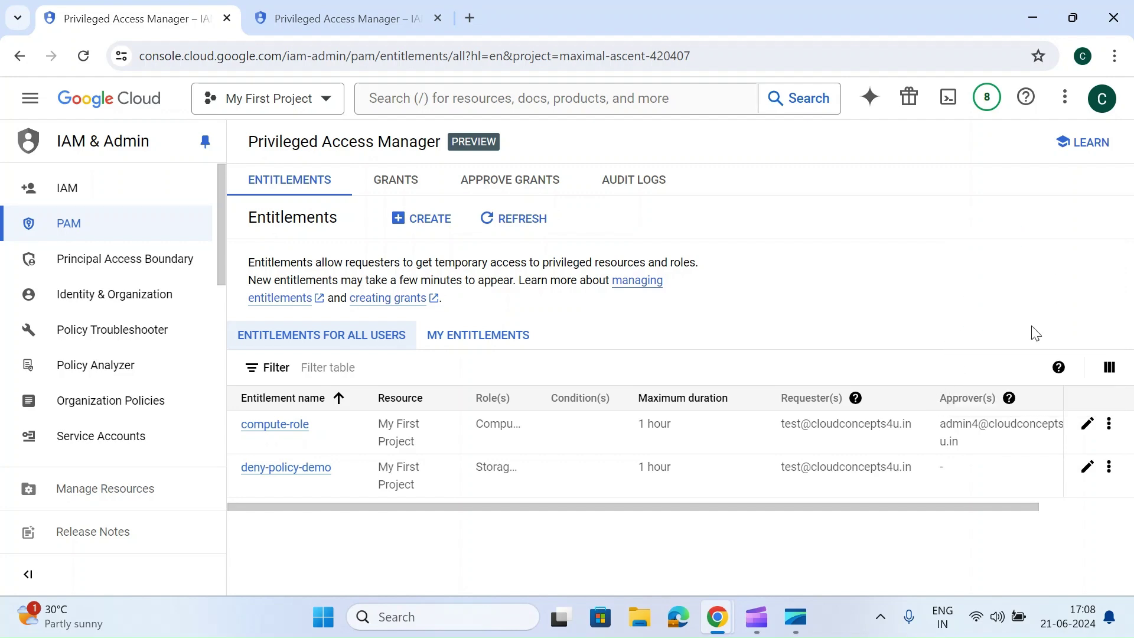
pyautogui.click(1110, 424)
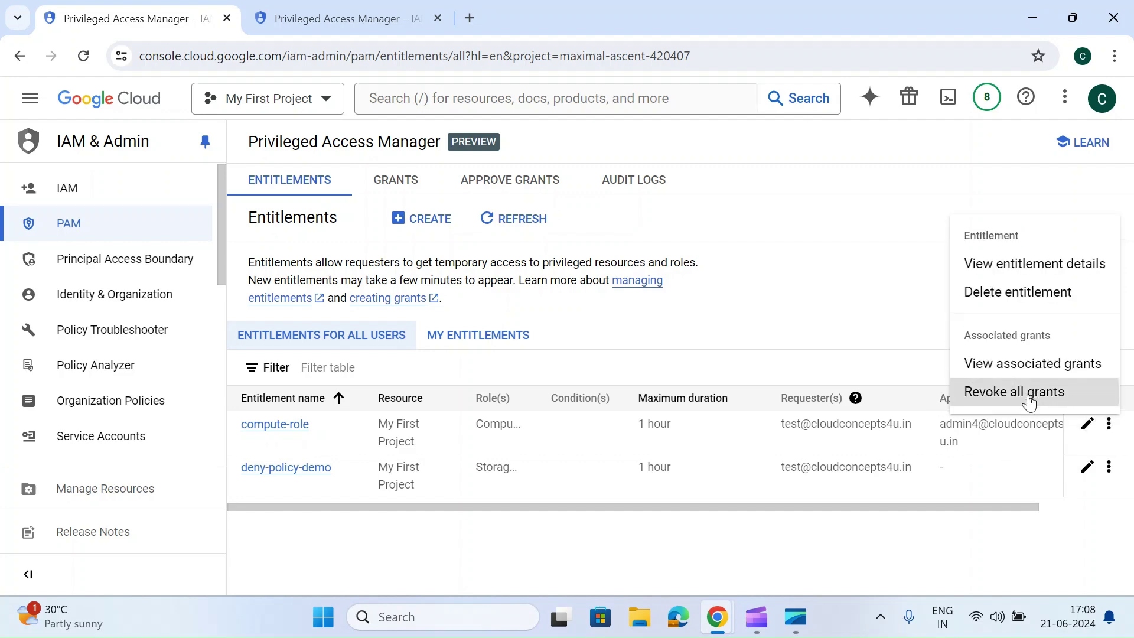
pyautogui.click(1030, 394)
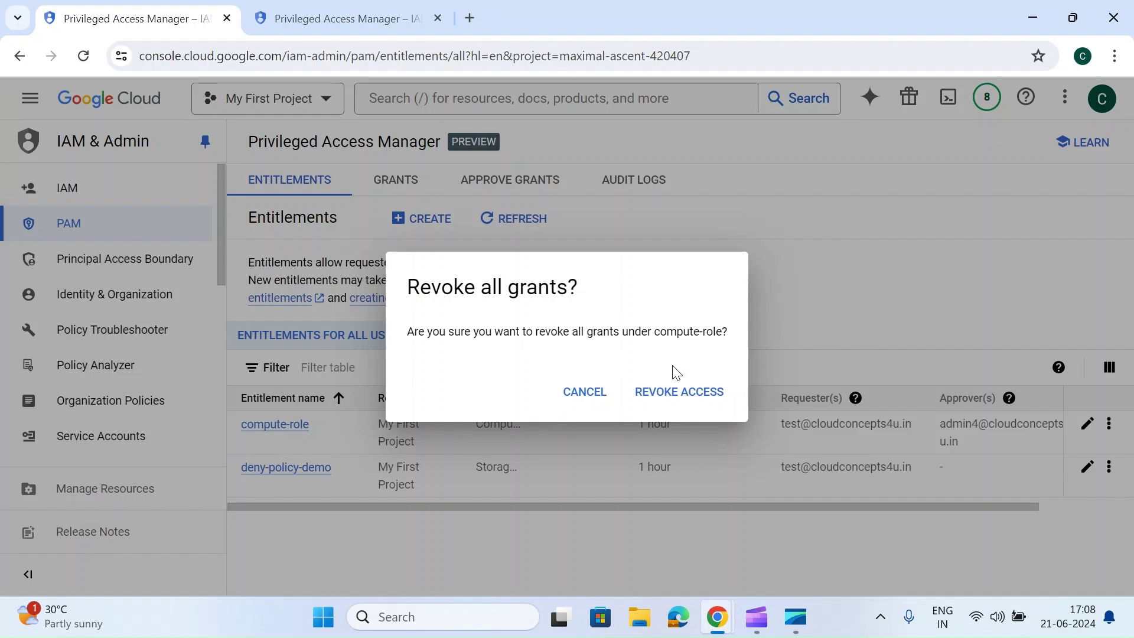
pyautogui.click(698, 404)
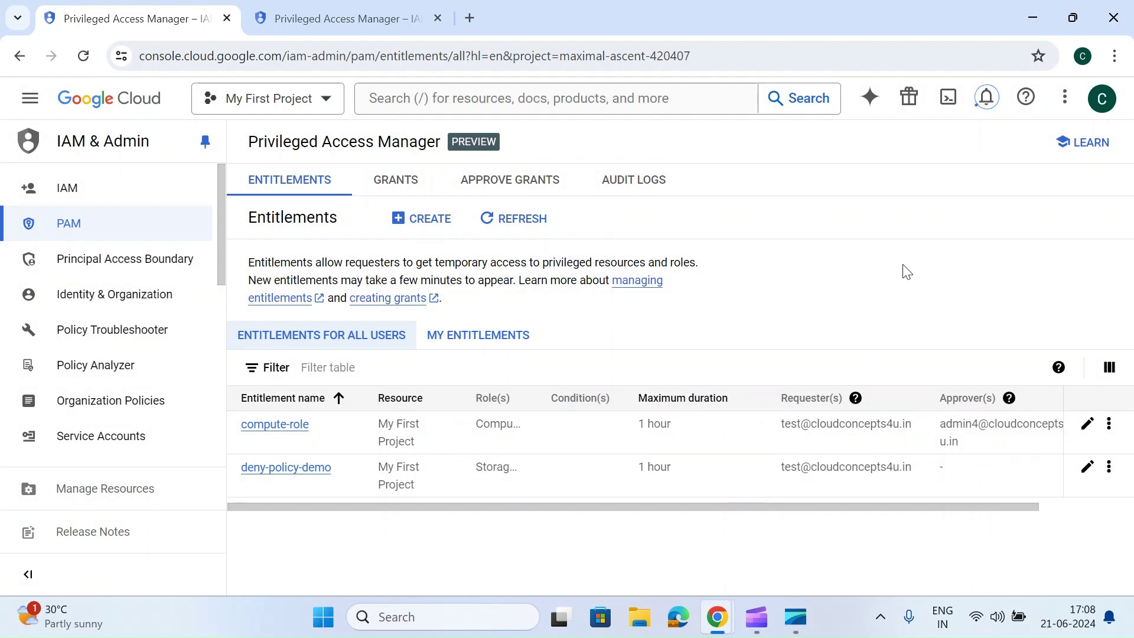
# Switch to the test user's Privileged Access Manager grants, refresh the list and check the status of the compute-role grant.
pyautogui.moveTo(717, 505); pyautogui.dragTo(827, 507)
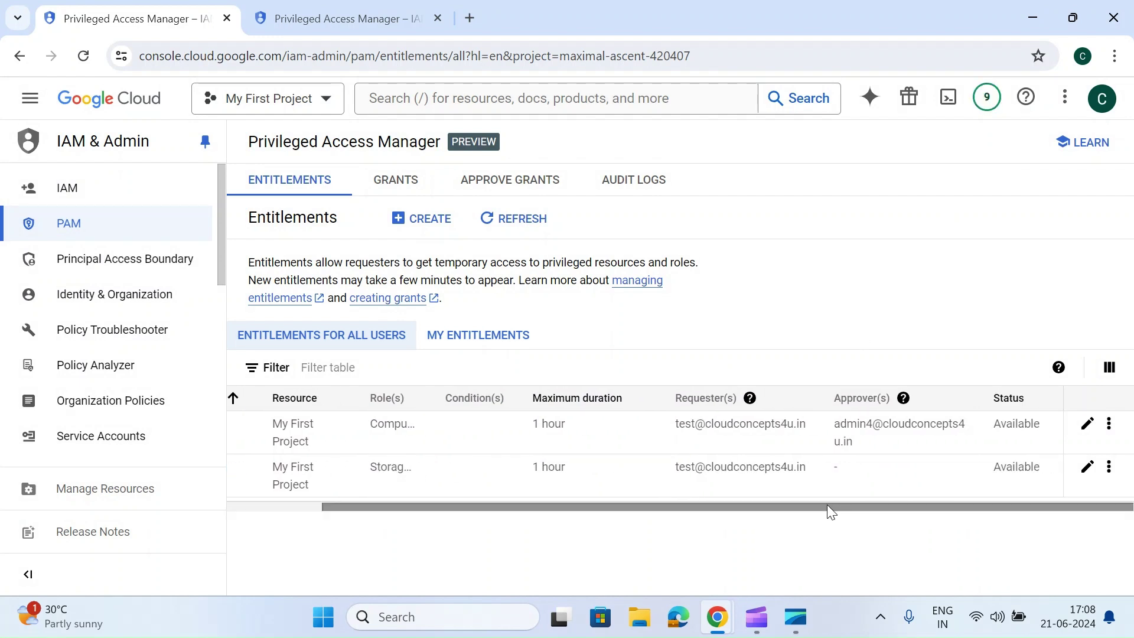
pyautogui.moveTo(717, 618)
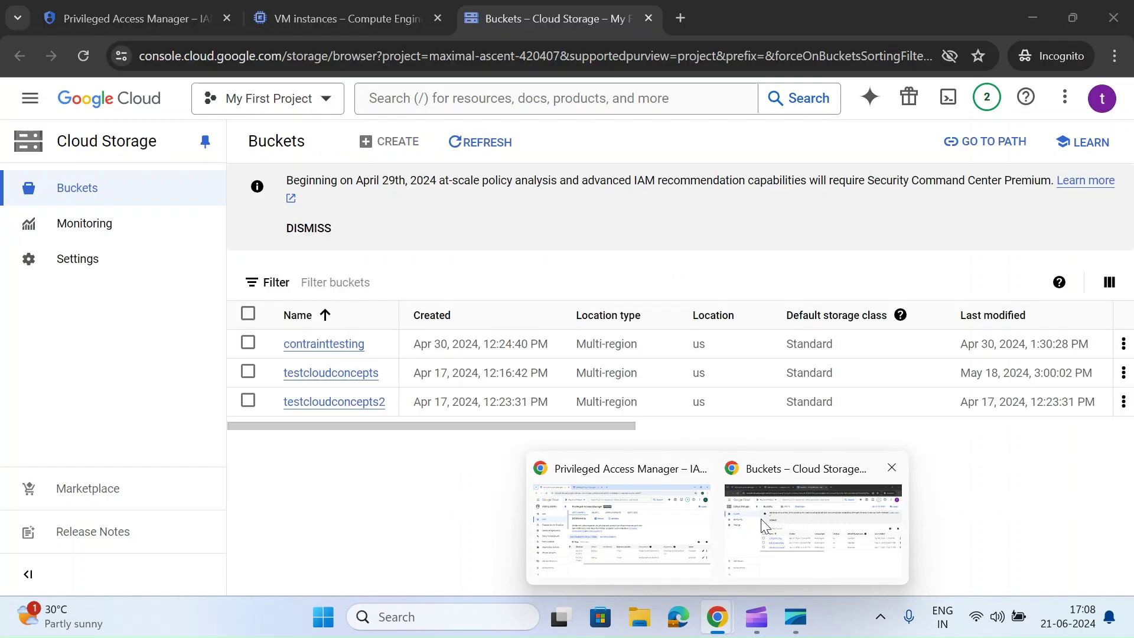
pyautogui.click(768, 523)
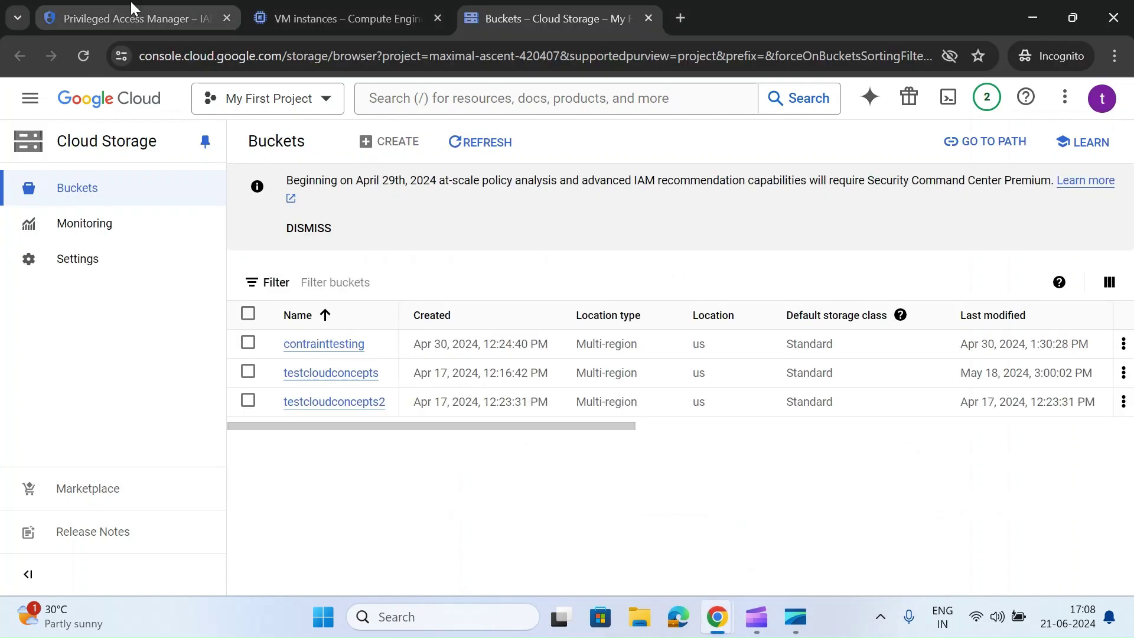
pyautogui.click(118, 19)
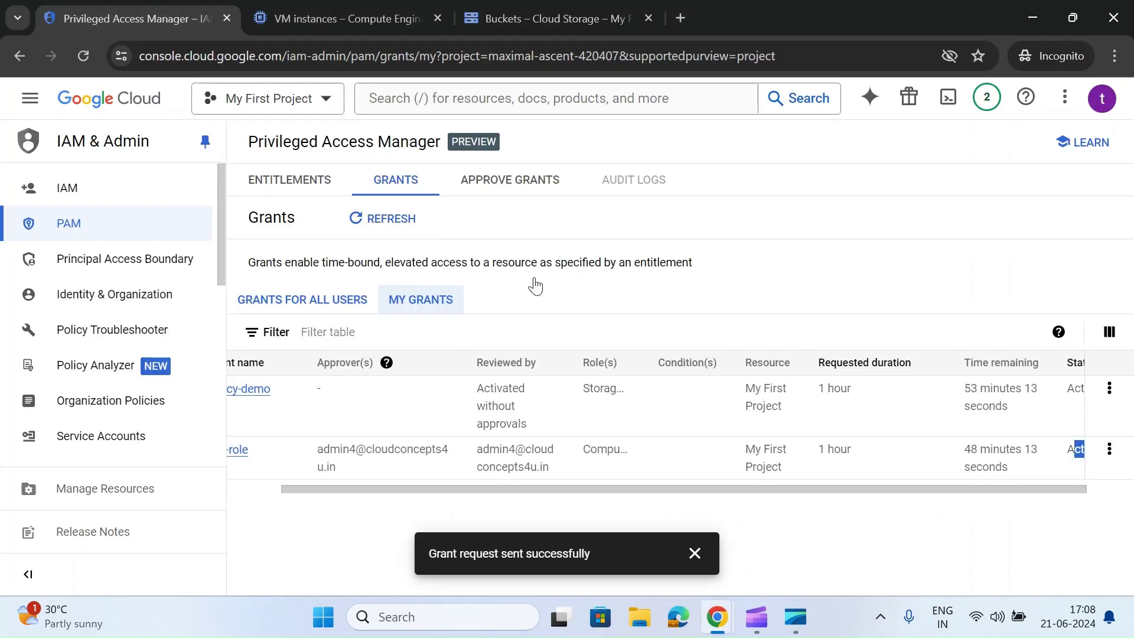
pyautogui.click(378, 218)
pyautogui.moveTo(739, 488); pyautogui.dragTo(873, 501)
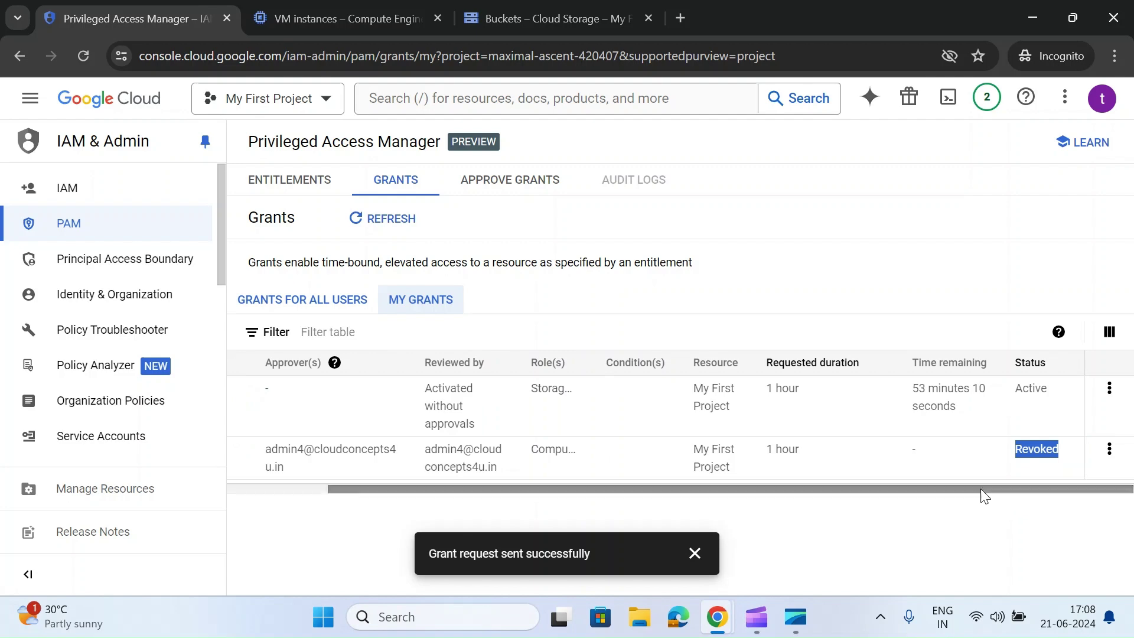
pyautogui.click(1051, 449)
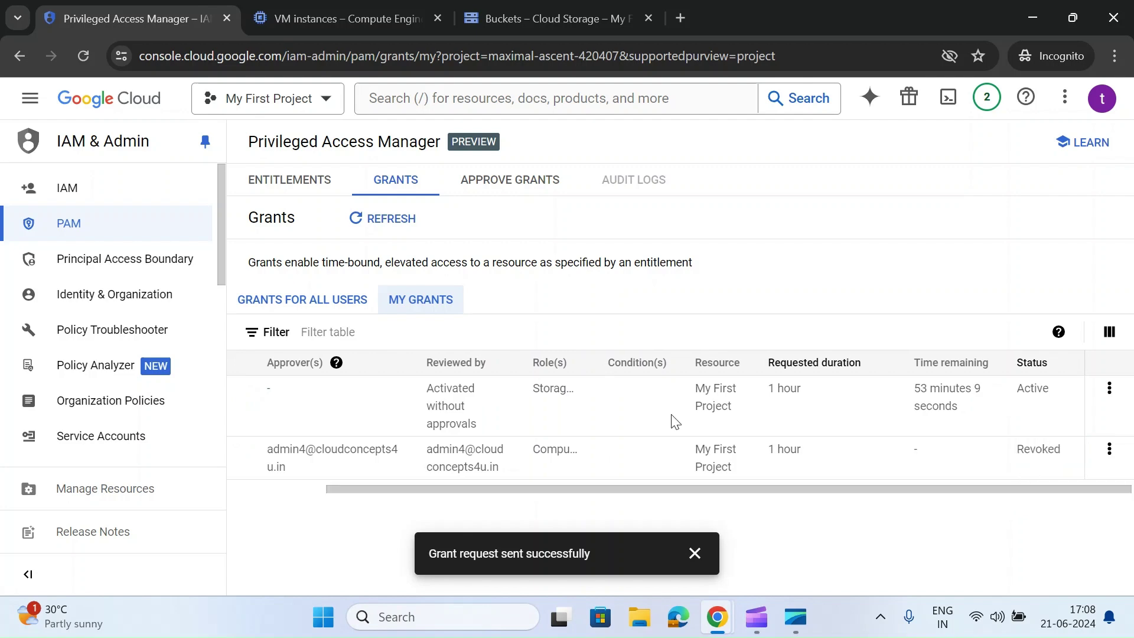
# Reload the test user's VM instances page and select the instance to check which create and start actions are allowed.
pyautogui.click(306, 16)
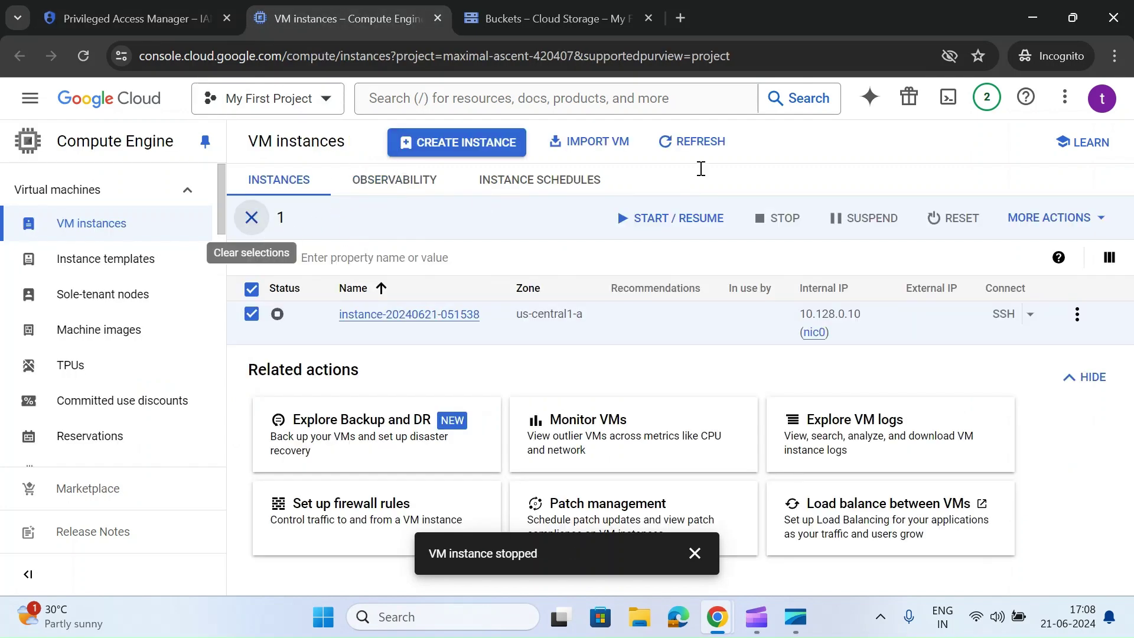
pyautogui.click(253, 218)
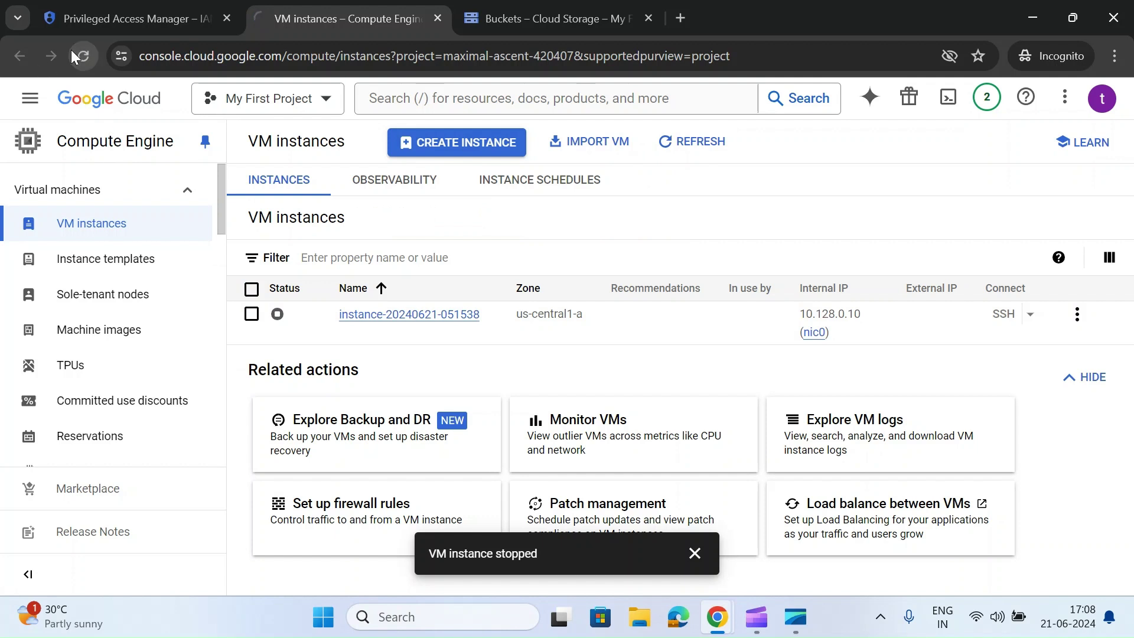
pyautogui.click(72, 51)
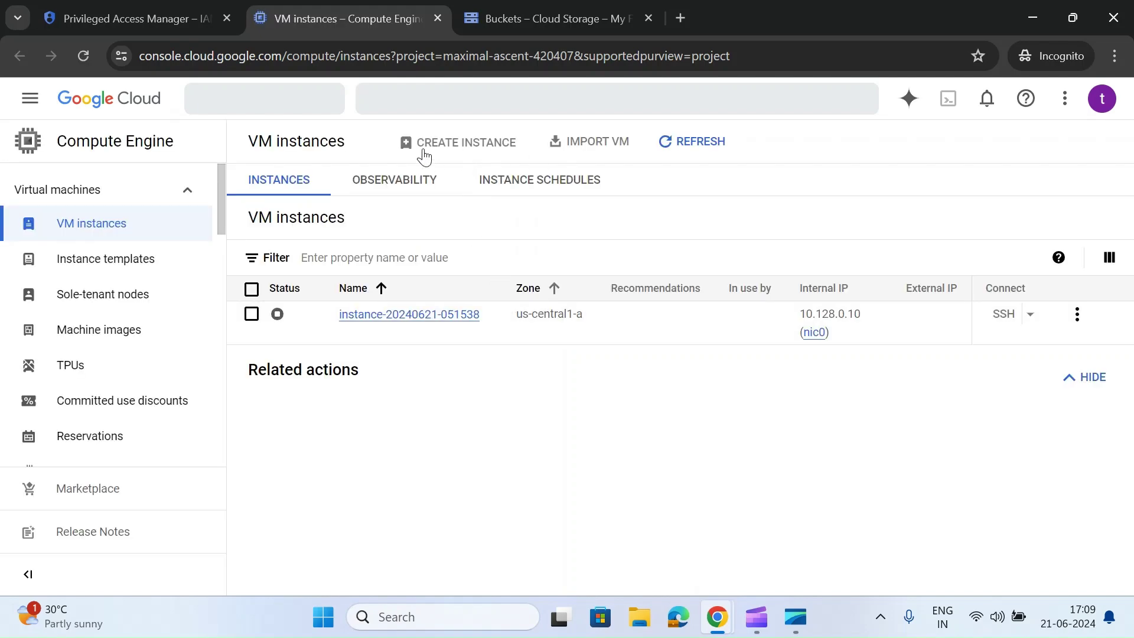
pyautogui.click(252, 316)
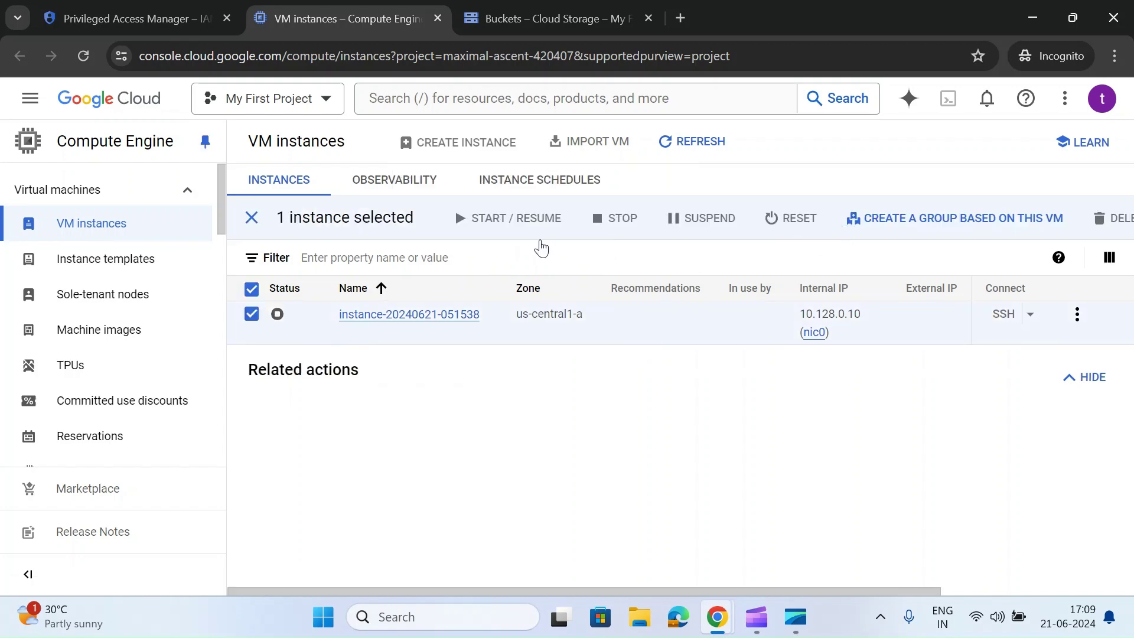
# Return to the test user's grants, dismiss the grant request notification and switch to the admin's entitlements window.
pyautogui.click(168, 9)
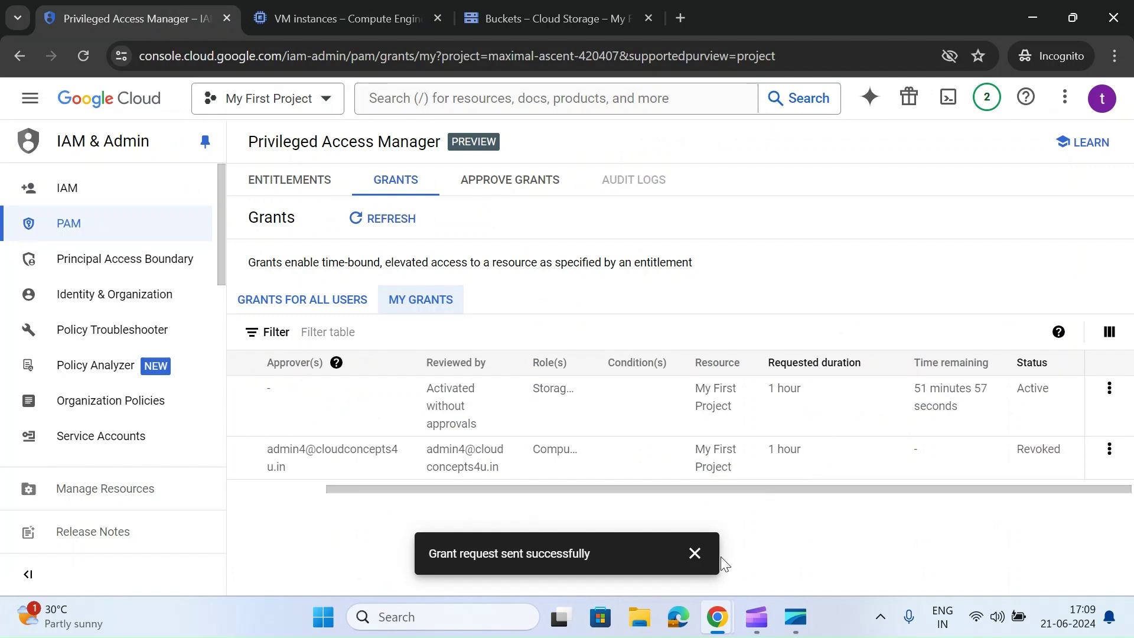
pyautogui.click(695, 553)
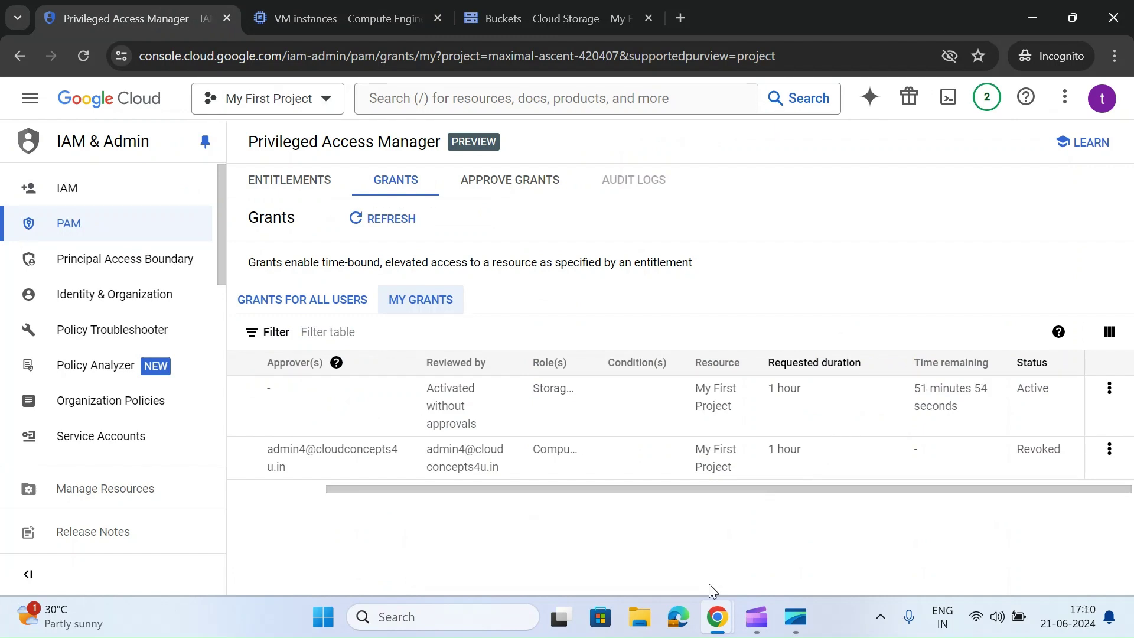
pyautogui.moveTo(718, 605)
pyautogui.click(620, 526)
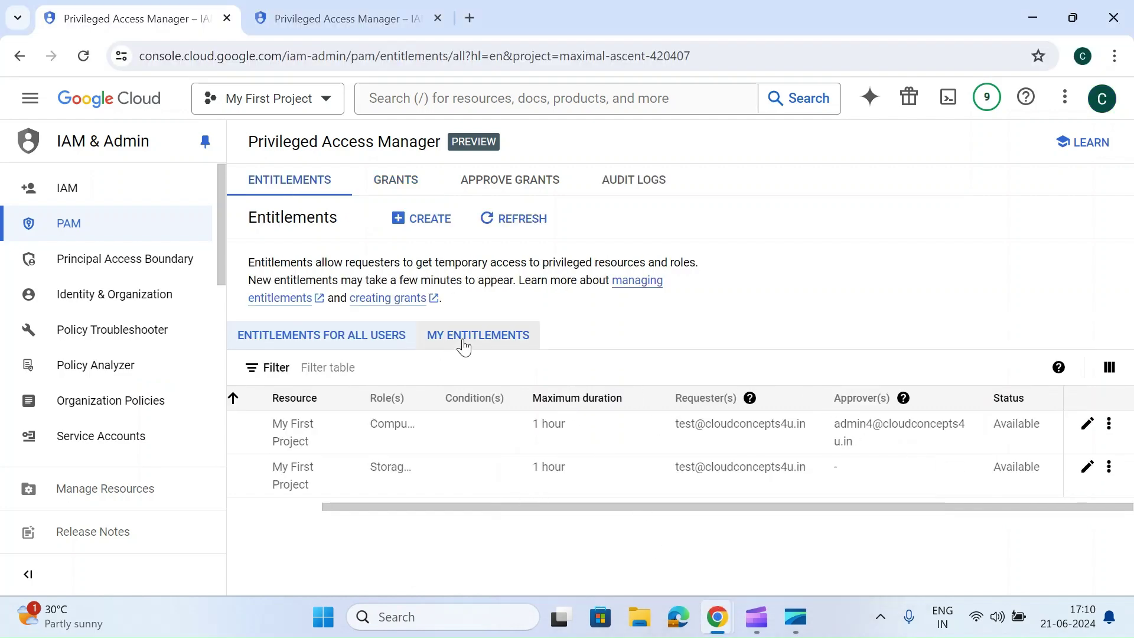
# Try to delete the deny-policy-demo entitlement from the list of entitlements for all users.
pyautogui.click(1110, 431)
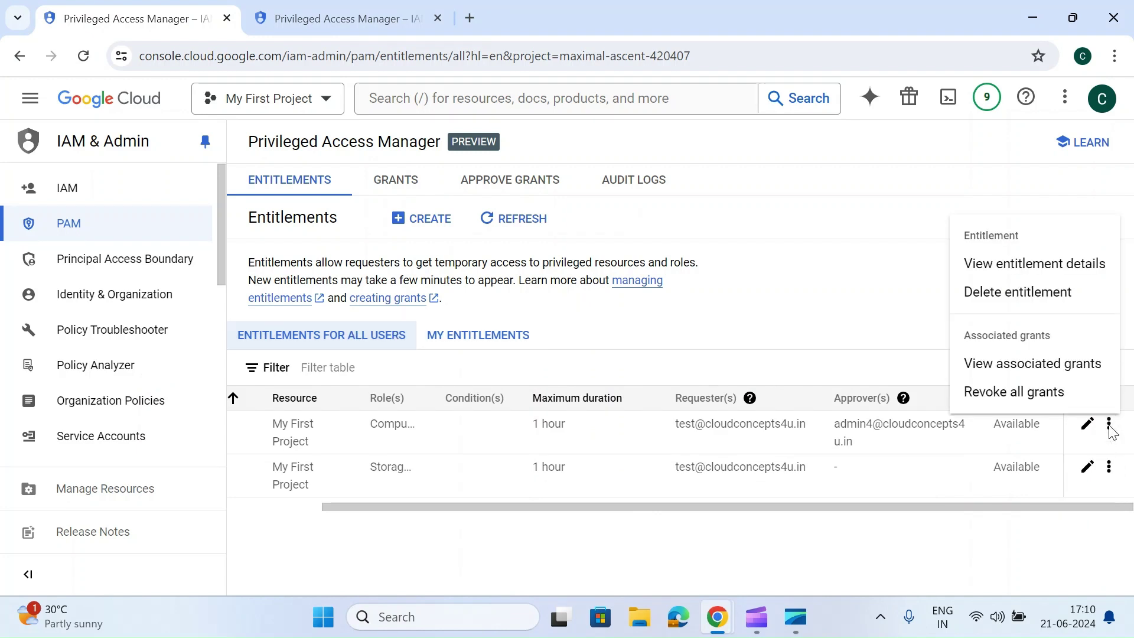
pyautogui.click(1109, 468)
pyautogui.click(1108, 468)
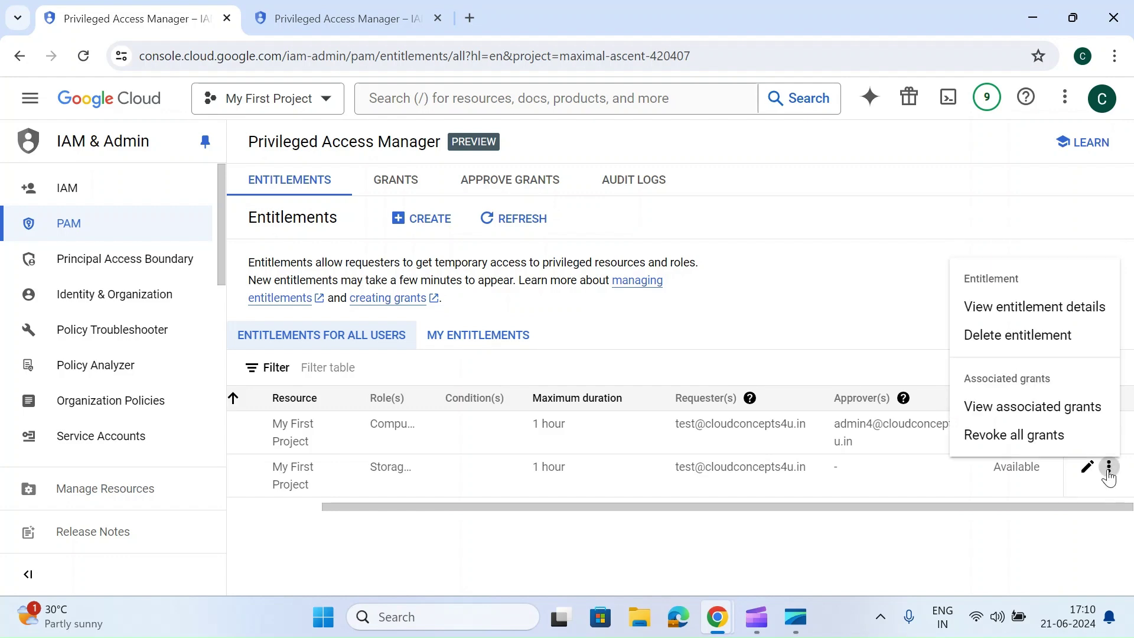
pyautogui.click(1035, 343)
pyautogui.click(1034, 342)
pyautogui.click(1109, 466)
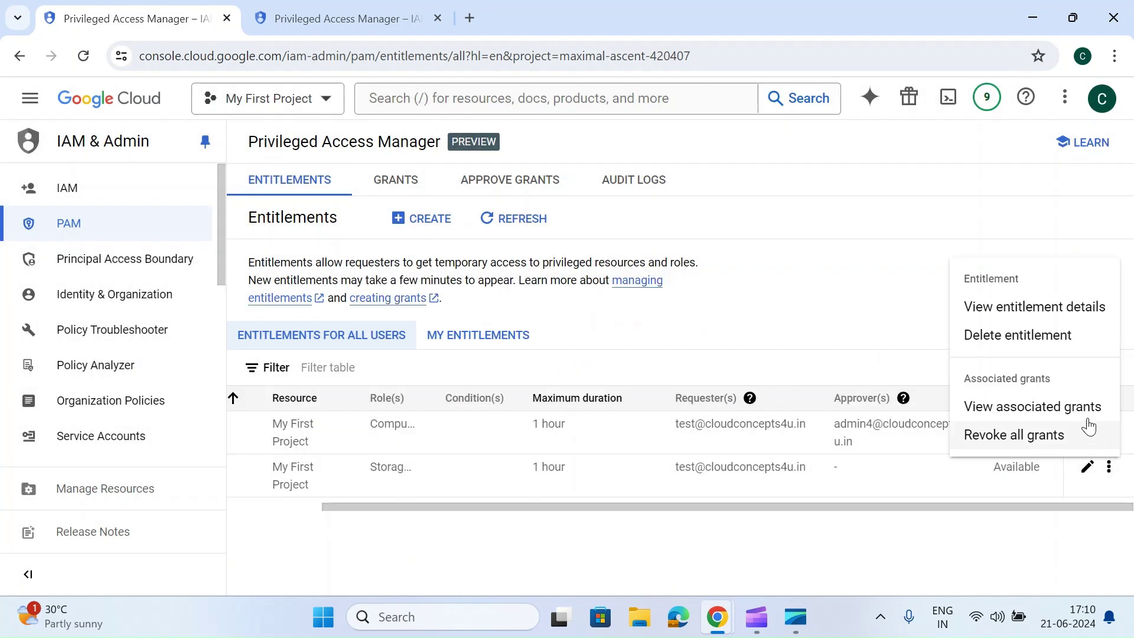
pyautogui.click(1025, 338)
pyautogui.click(719, 365)
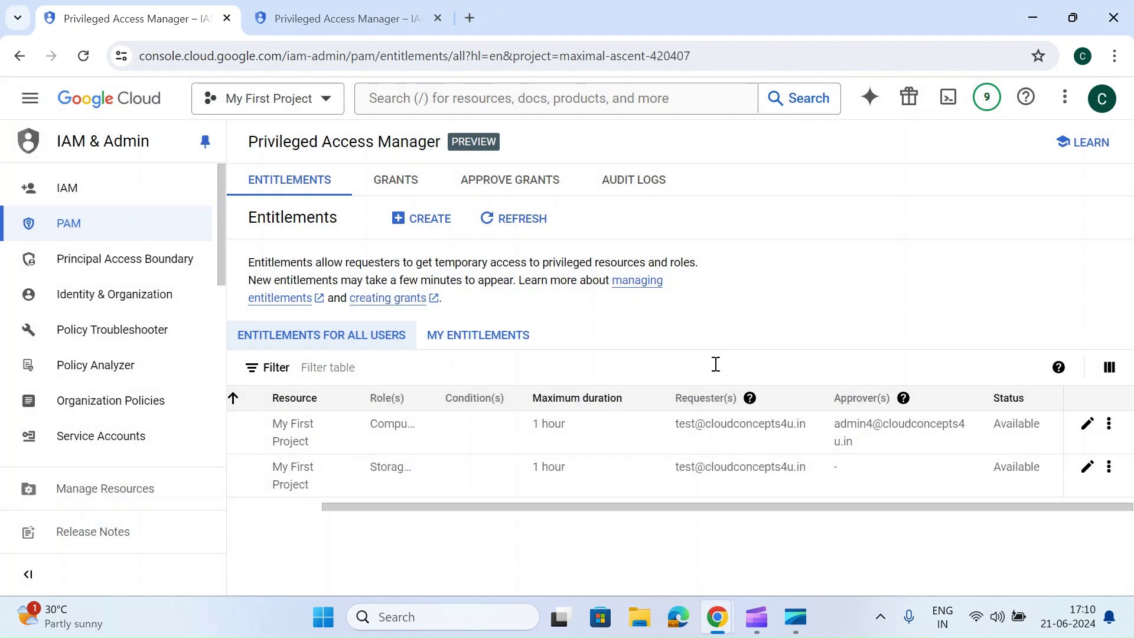
# Read the notification about deleting the deny-policy-demo entitlement and close the notifications.
pyautogui.click(987, 97)
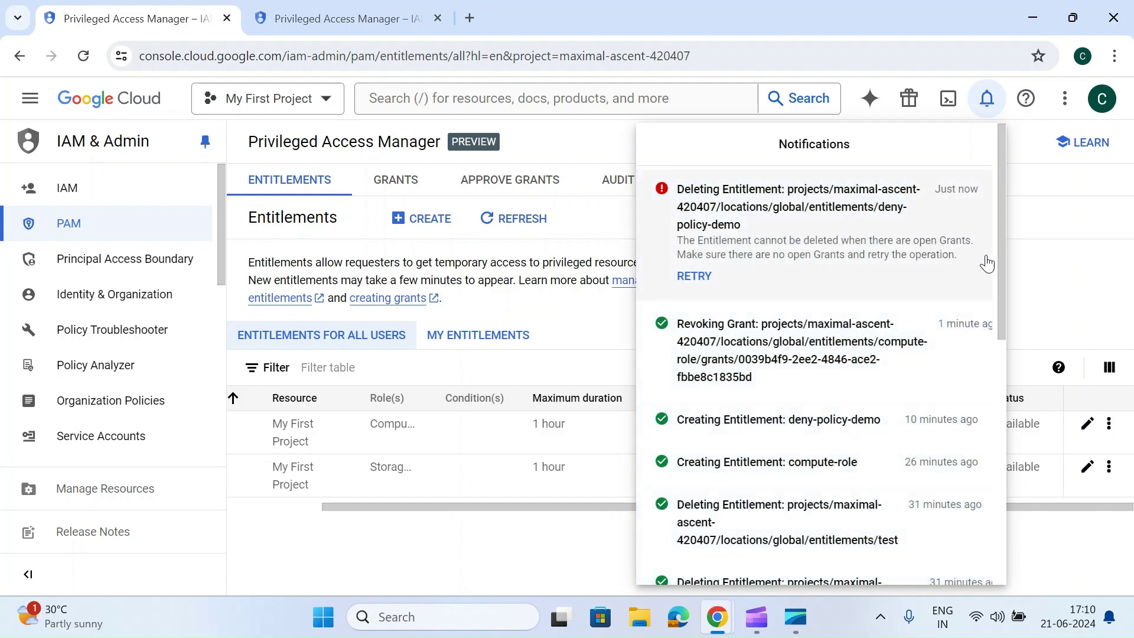
pyautogui.click(932, 247)
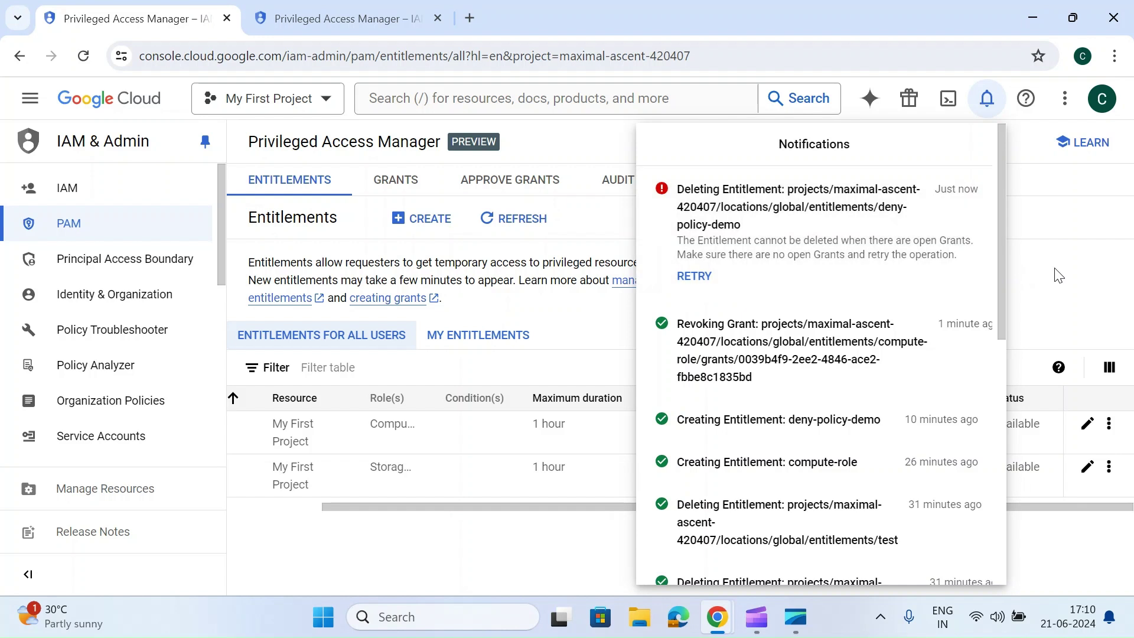
pyautogui.click(1026, 284)
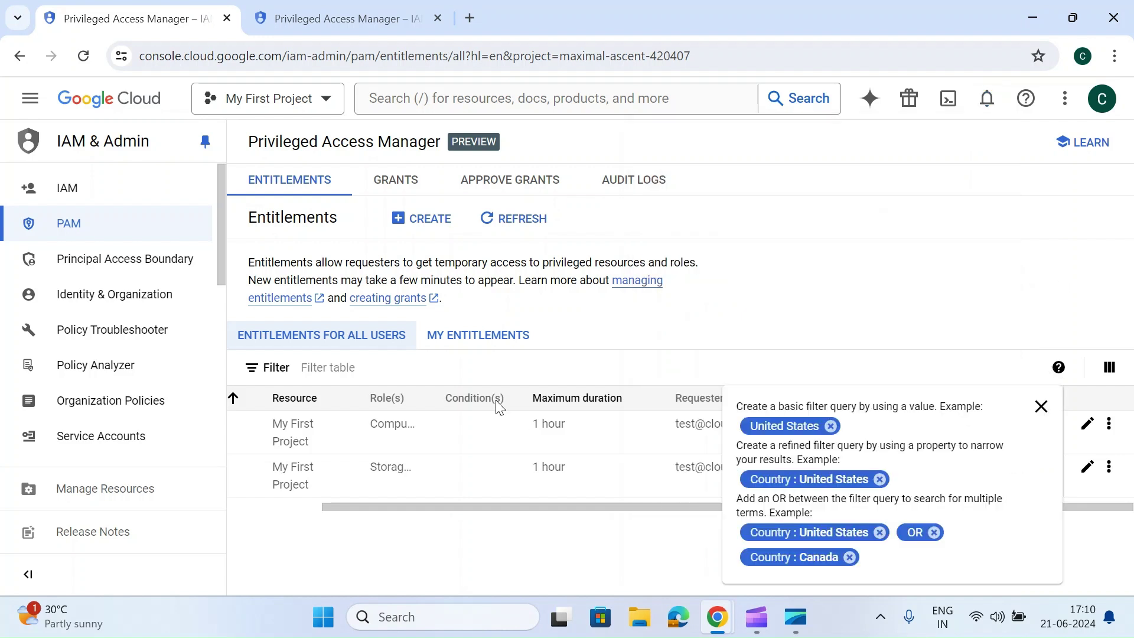
# View the grants associated with compute-role, checking the status column and the actions offered for the deny-policy-demo grant.
pyautogui.click(1110, 468)
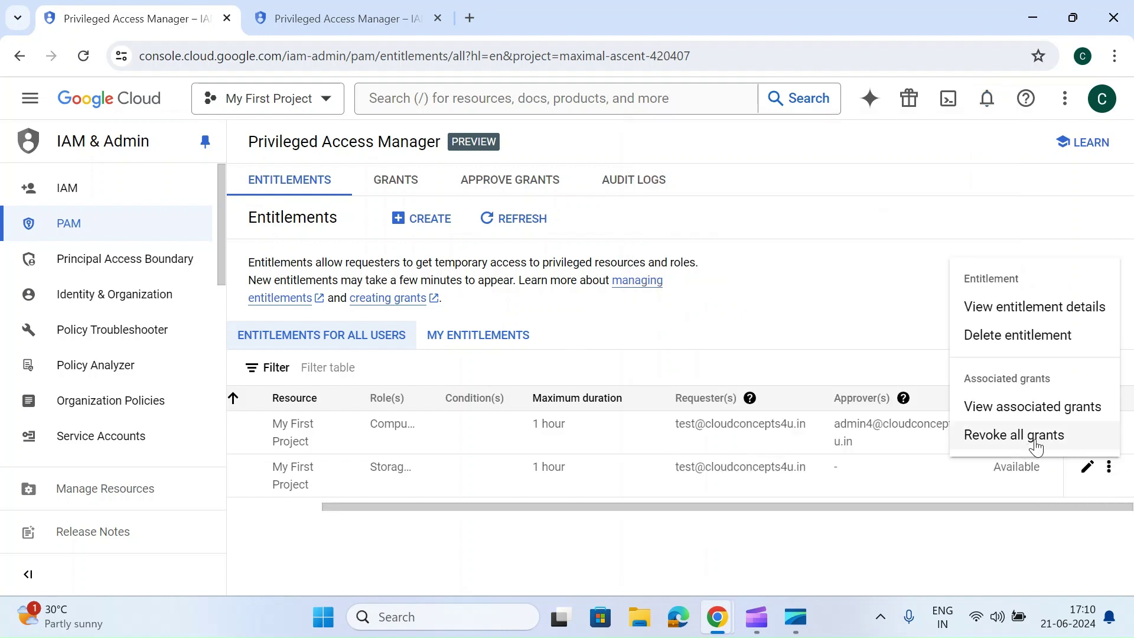
pyautogui.click(870, 352)
pyautogui.click(1110, 424)
pyautogui.click(1032, 364)
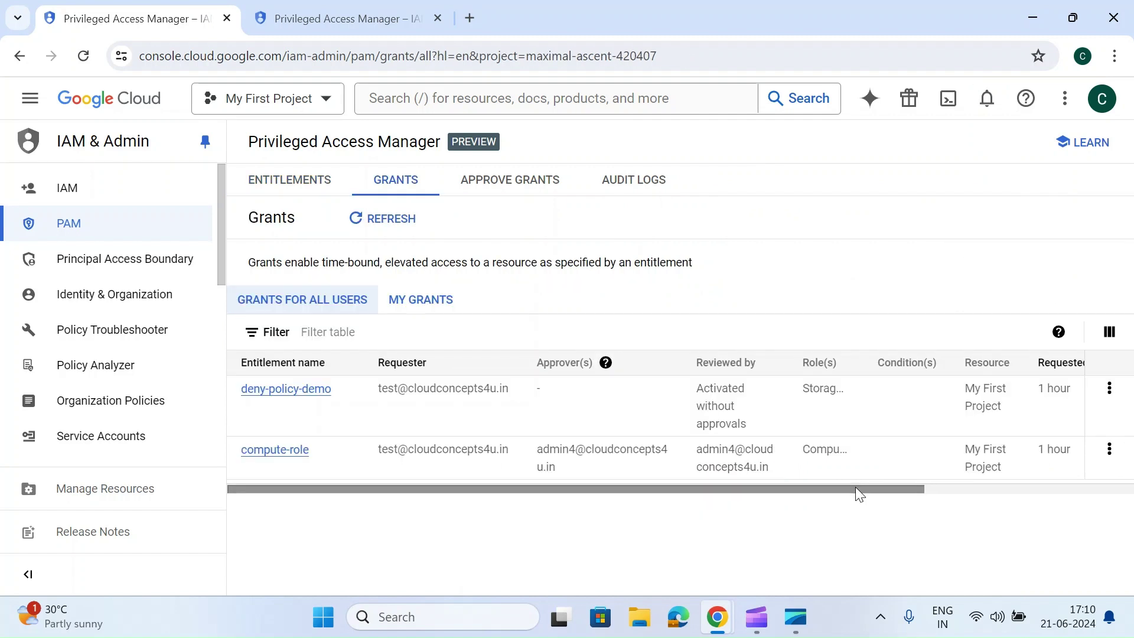
pyautogui.moveTo(856, 487); pyautogui.dragTo(1066, 479)
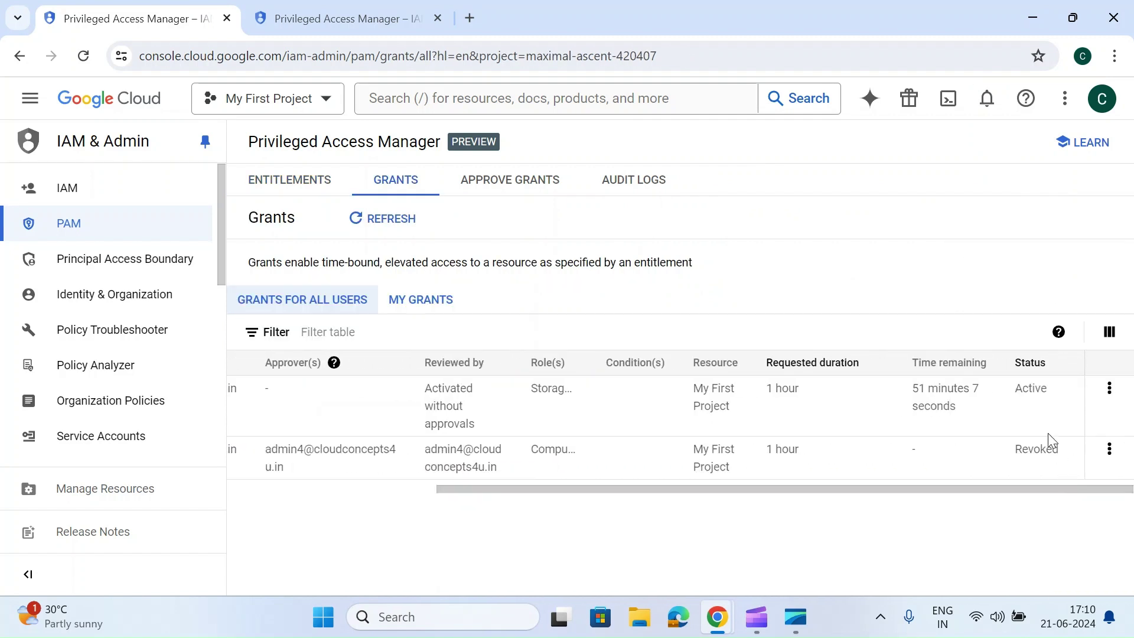
pyautogui.click(1110, 388)
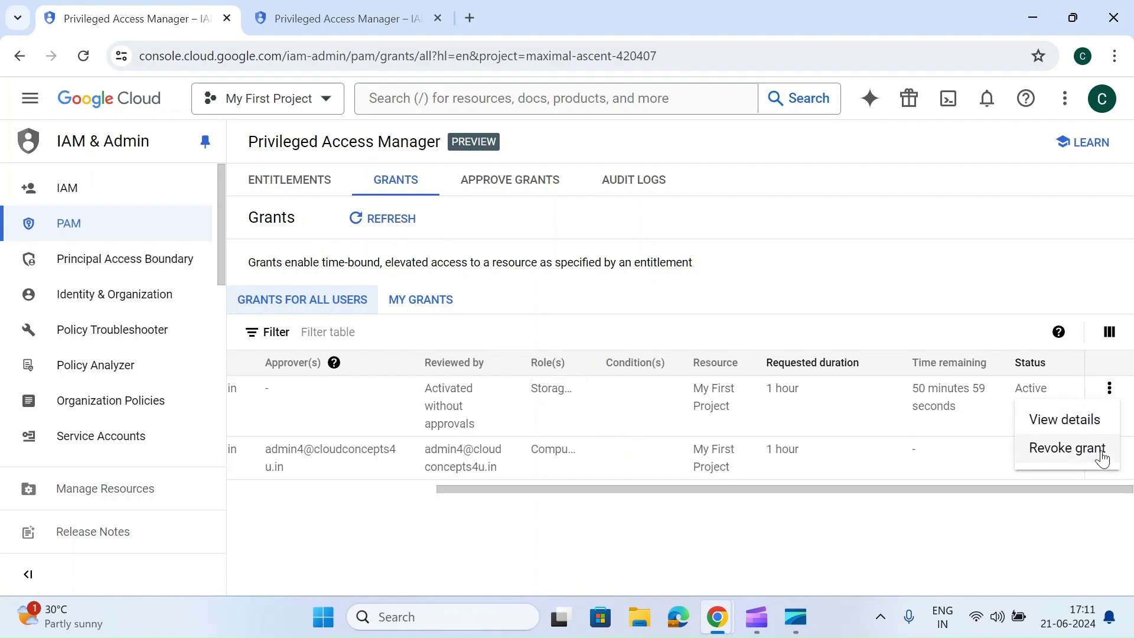
# Review the approval history and audit logs, and return to the entitlements for all users.
pyautogui.click(496, 185)
pyautogui.click(496, 185)
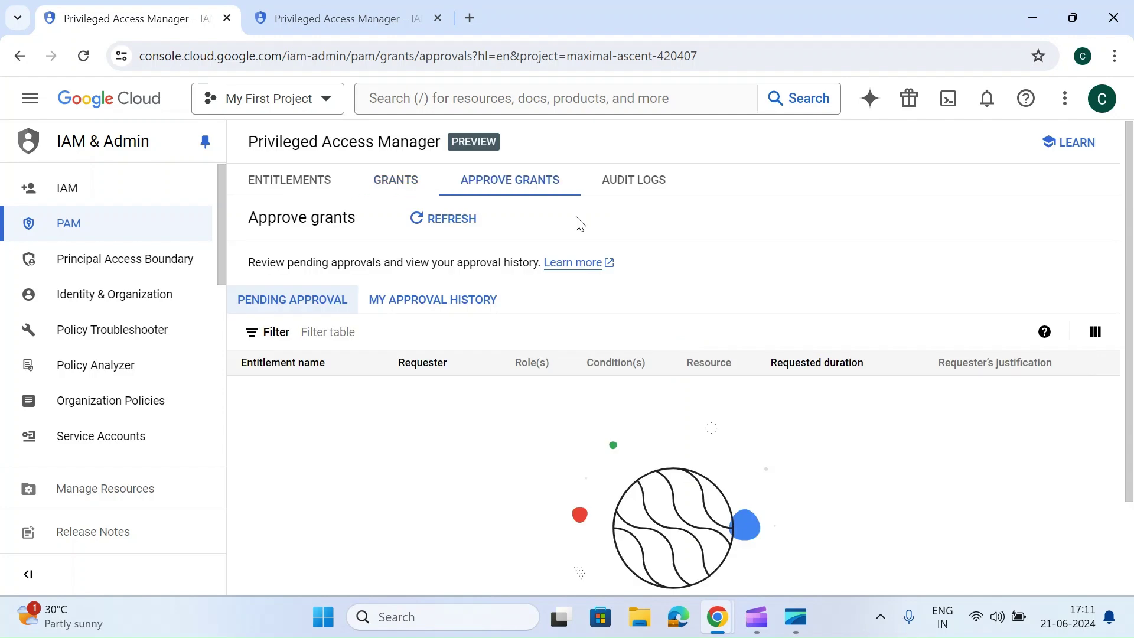
pyautogui.click(388, 301)
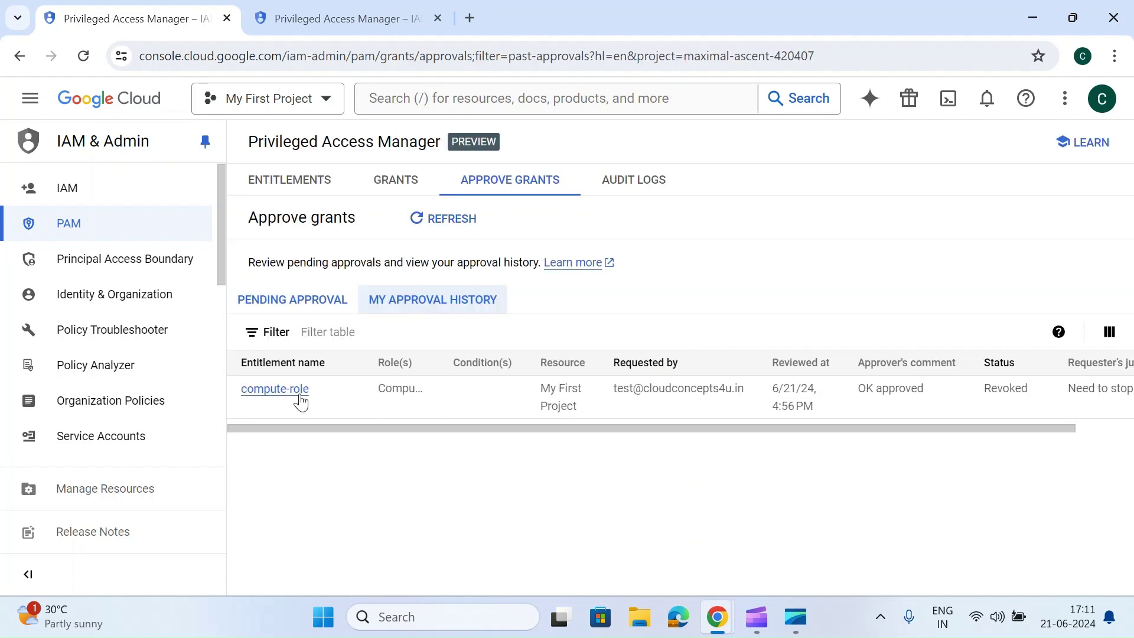
pyautogui.click(643, 185)
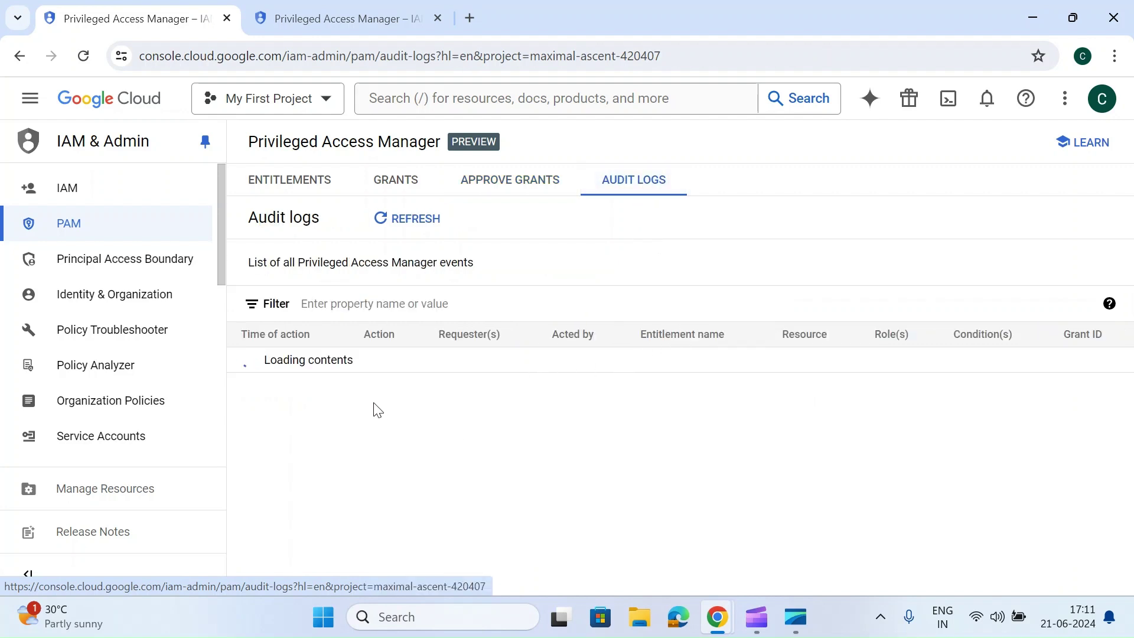
pyautogui.click(308, 192)
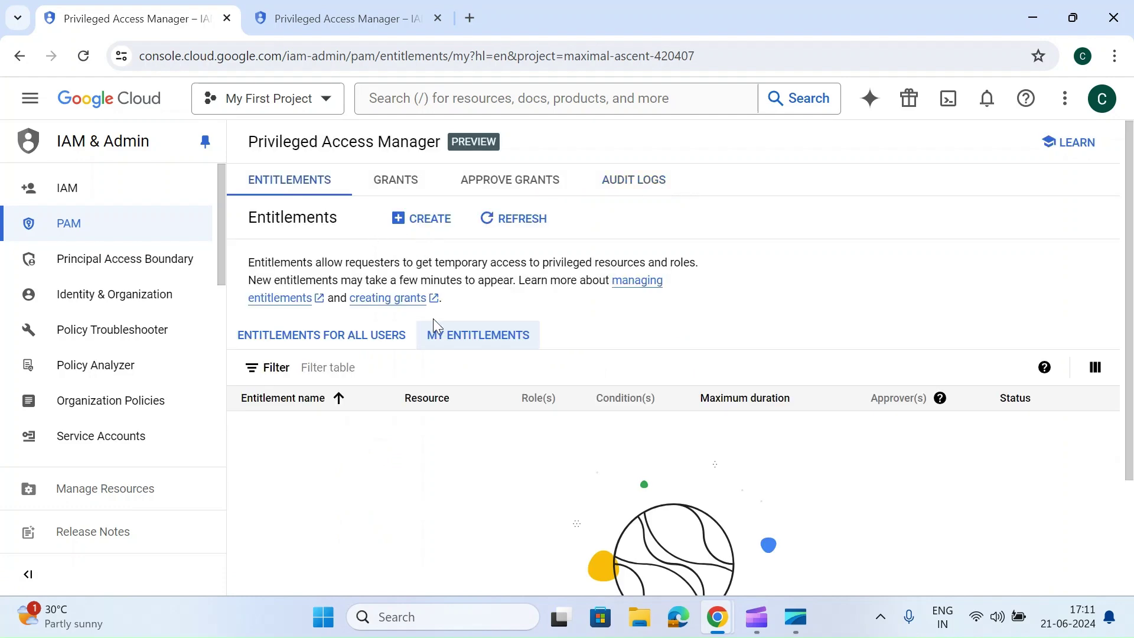
pyautogui.click(402, 337)
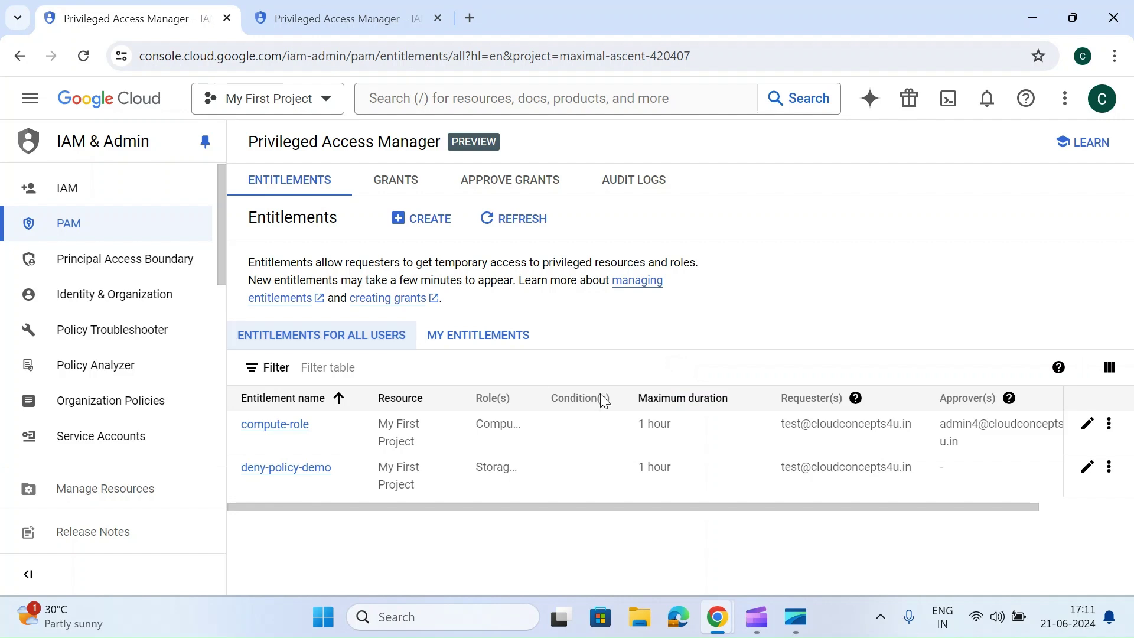
# Open the IAM Groups page for the cloudconcepts4u.in organization and view the details of the test group.
pyautogui.scroll(-8, 111, 393)
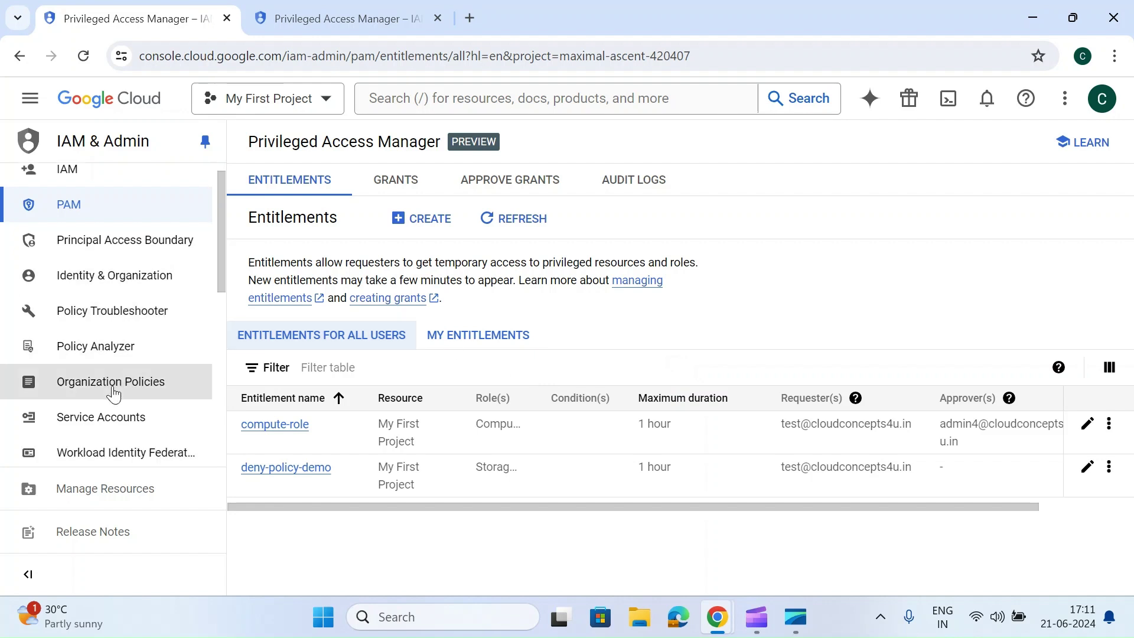
pyautogui.click(103, 455)
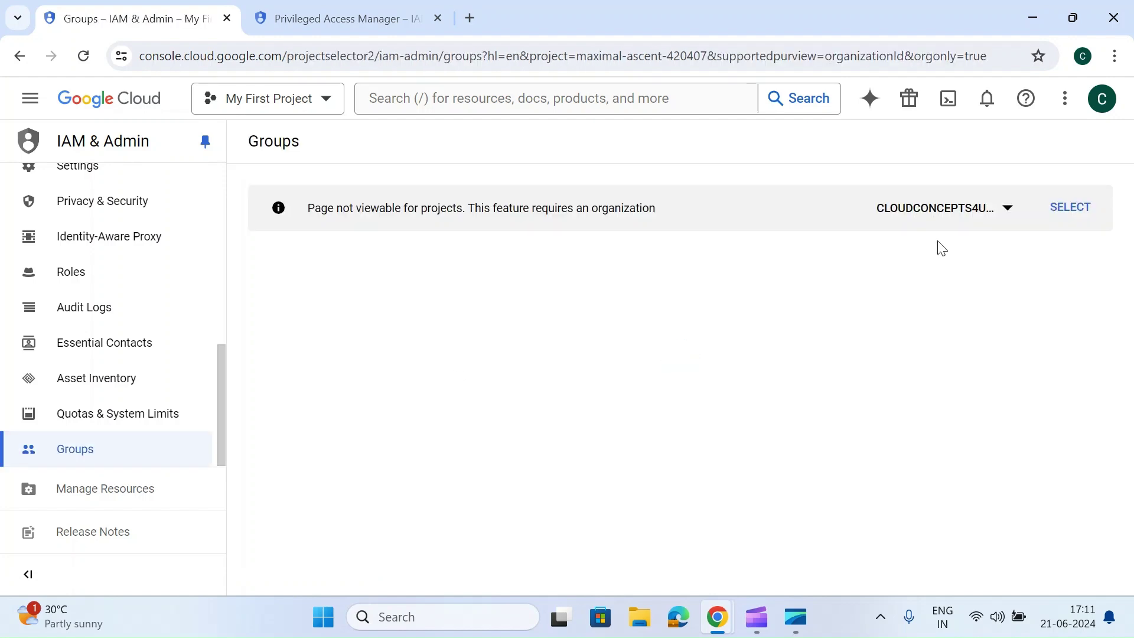
pyautogui.click(1071, 207)
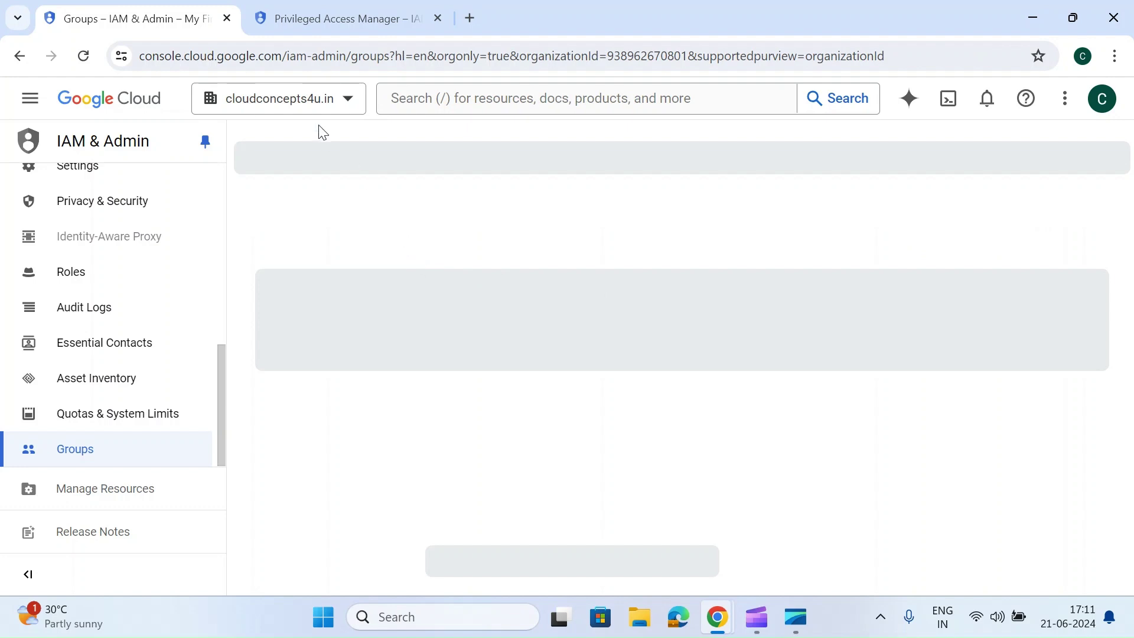
pyautogui.moveTo(333, 130); pyautogui.dragTo(465, 324)
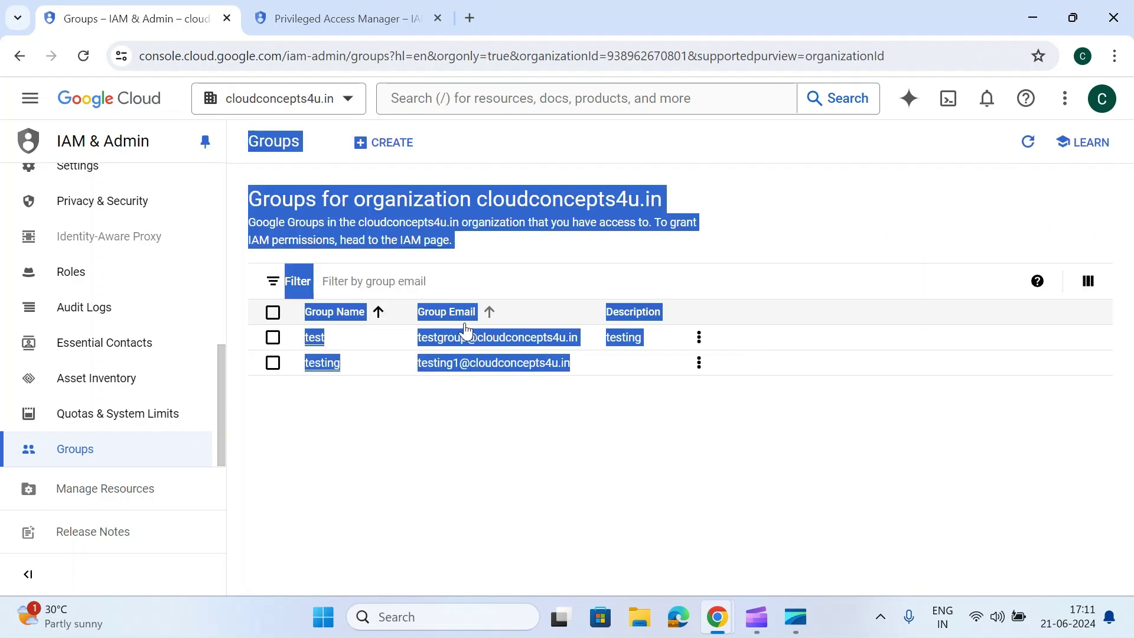
pyautogui.click(314, 337)
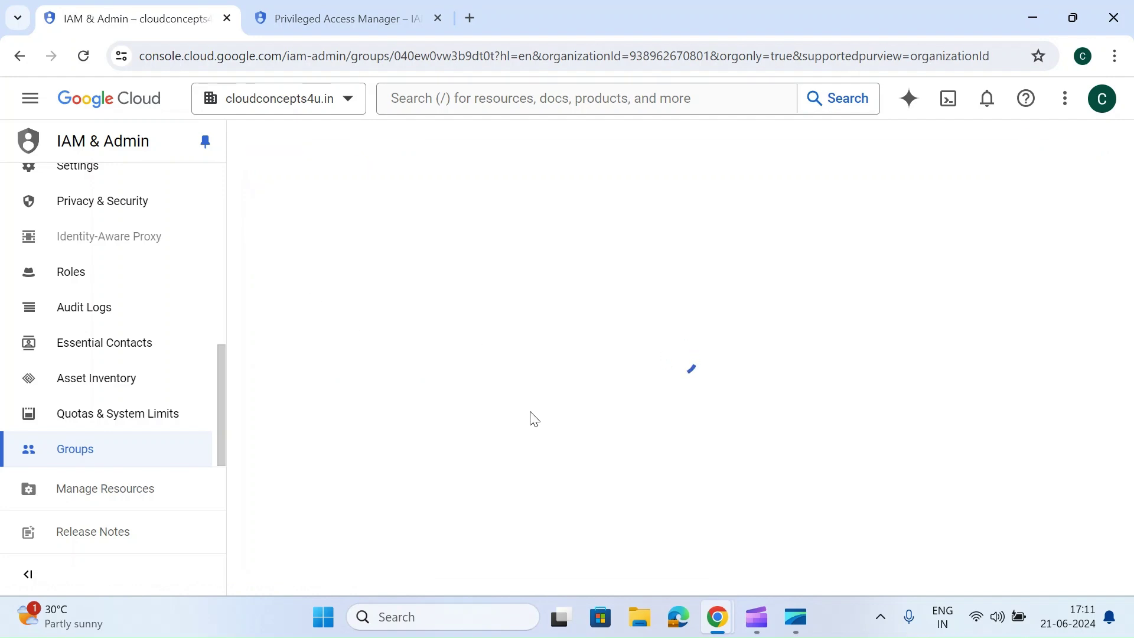
pyautogui.click(430, 420)
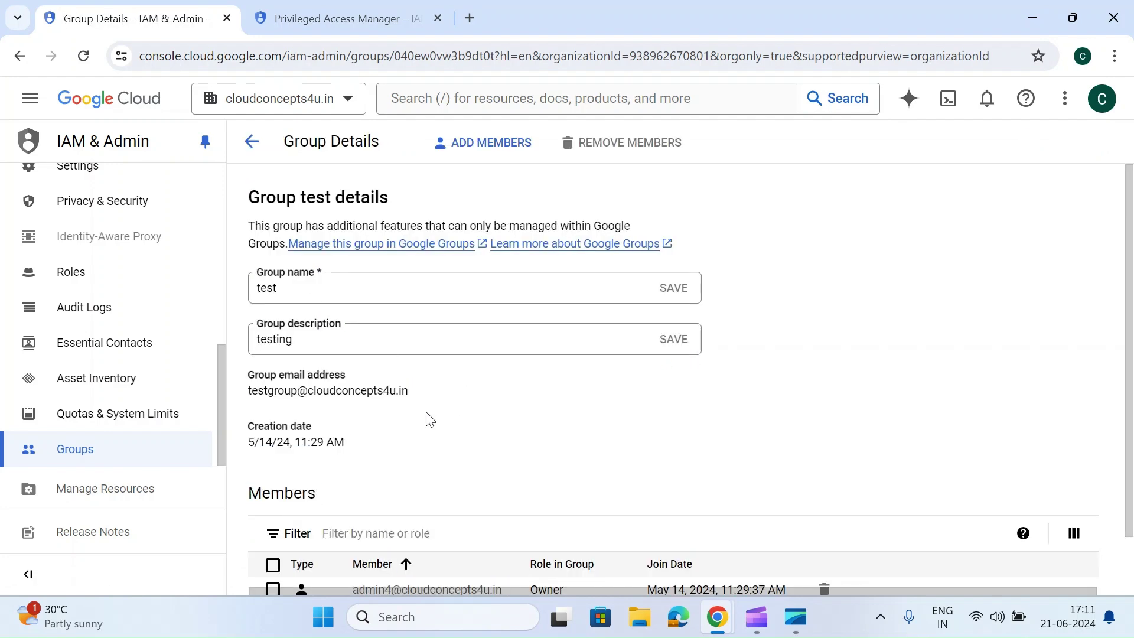
# Copy the test group's email address and check the group's member list.
pyautogui.tripleClick(340, 392)
pyautogui.hotkey('ctrl', 'c')
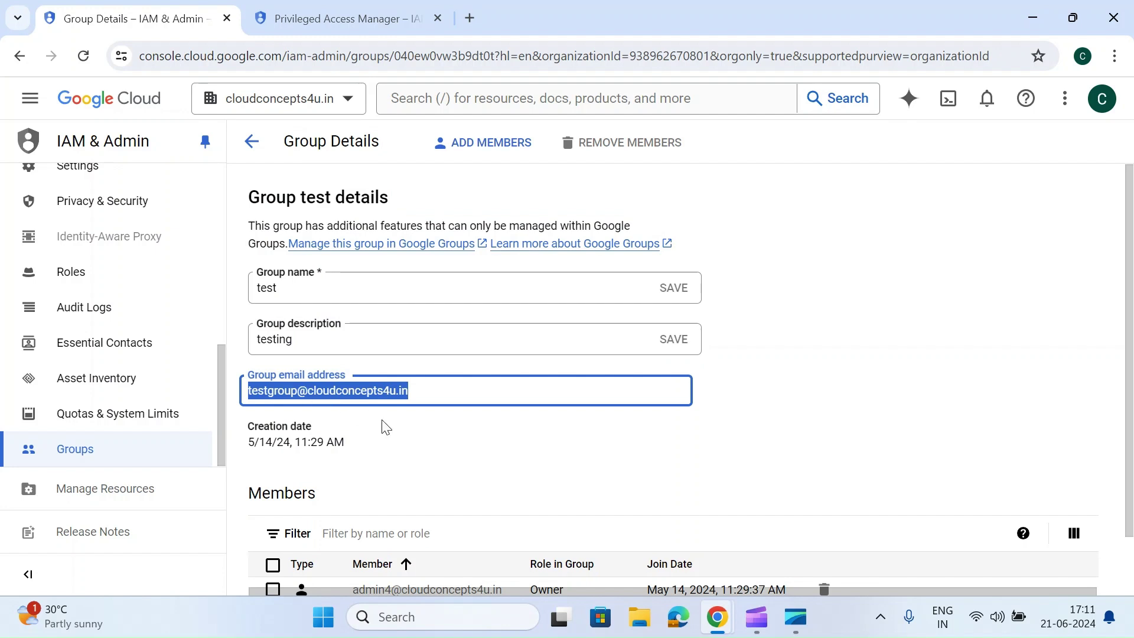
pyautogui.scroll(-2, 386, 427)
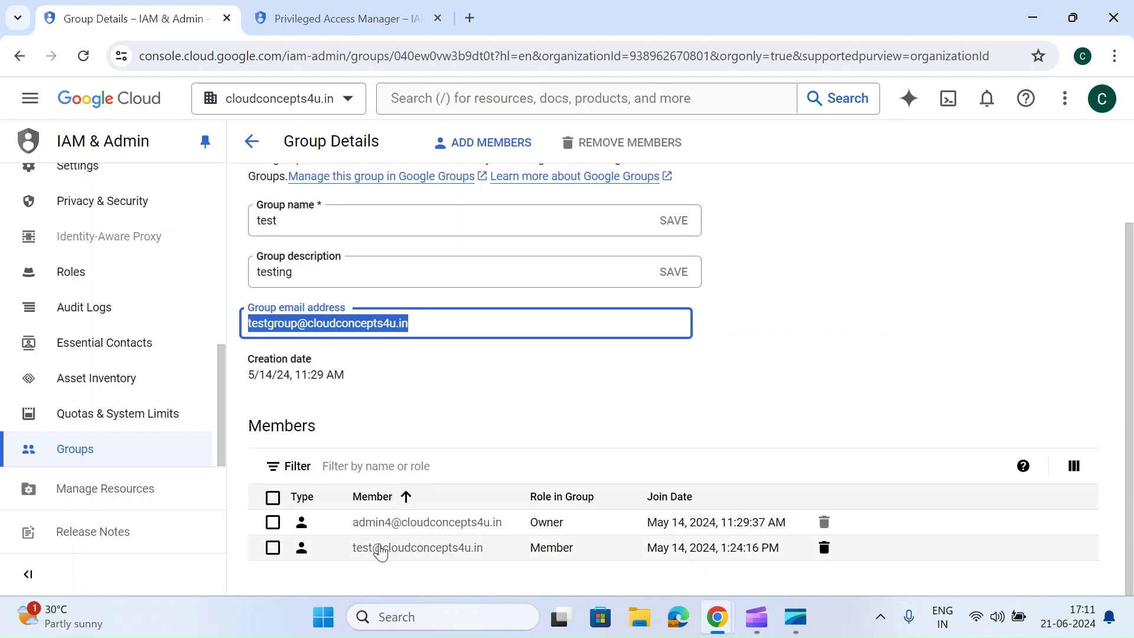
pyautogui.scroll(5, 55, 319)
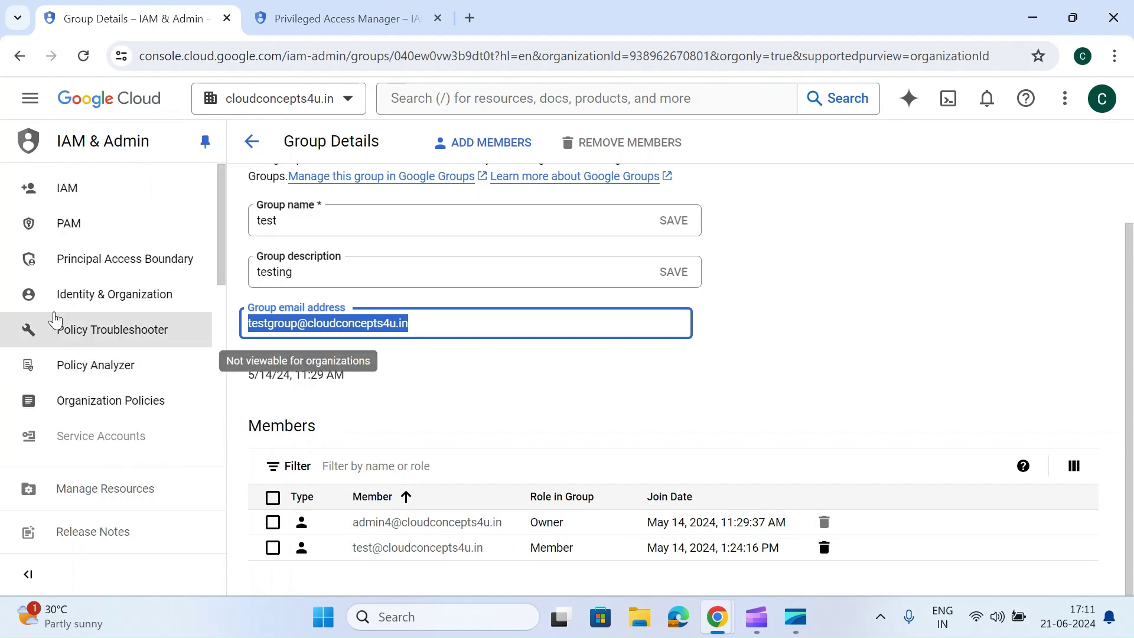
# Start a new PAM entitlement named group-access with the Compute Admin role and a maximum grant duration of 1 hour.
pyautogui.click(83, 223)
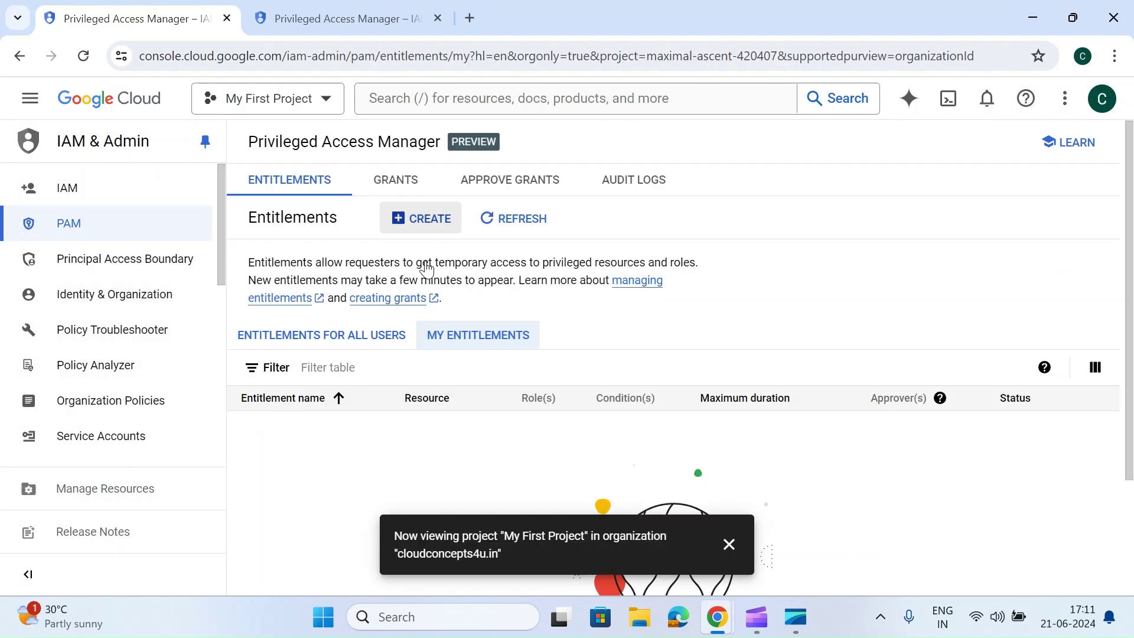
pyautogui.click(430, 219)
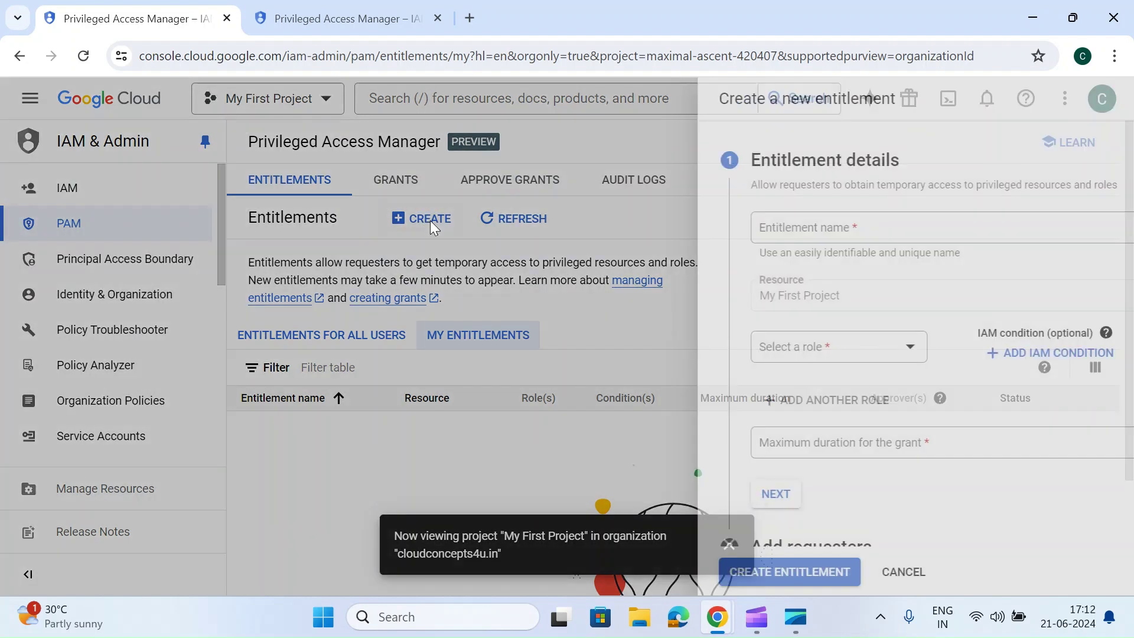
pyautogui.click(758, 224)
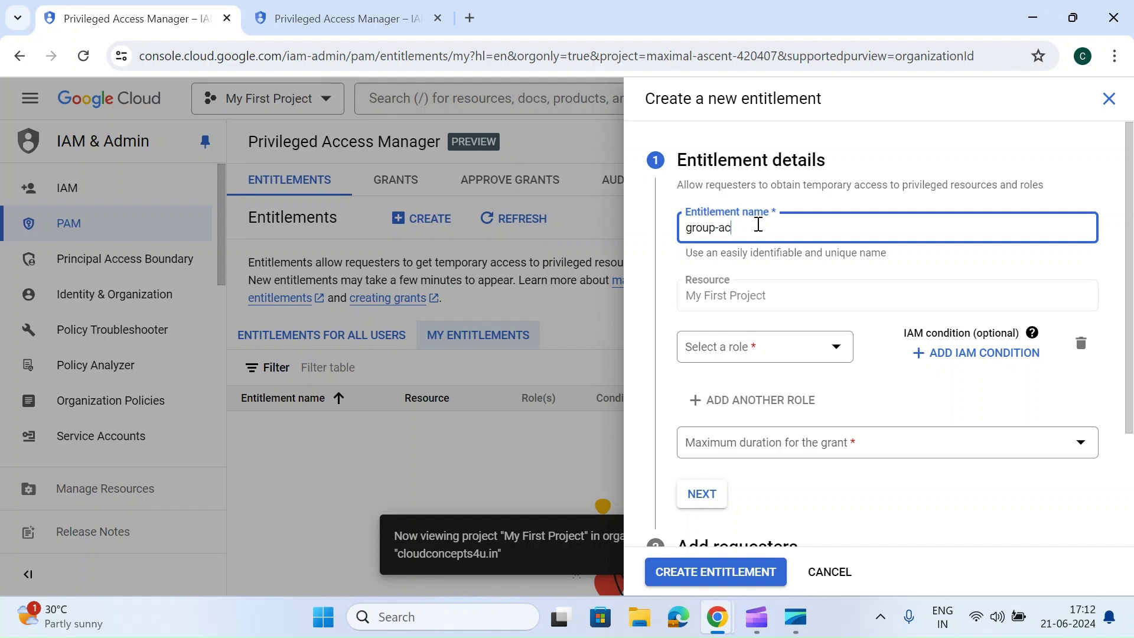
pyautogui.click(785, 350)
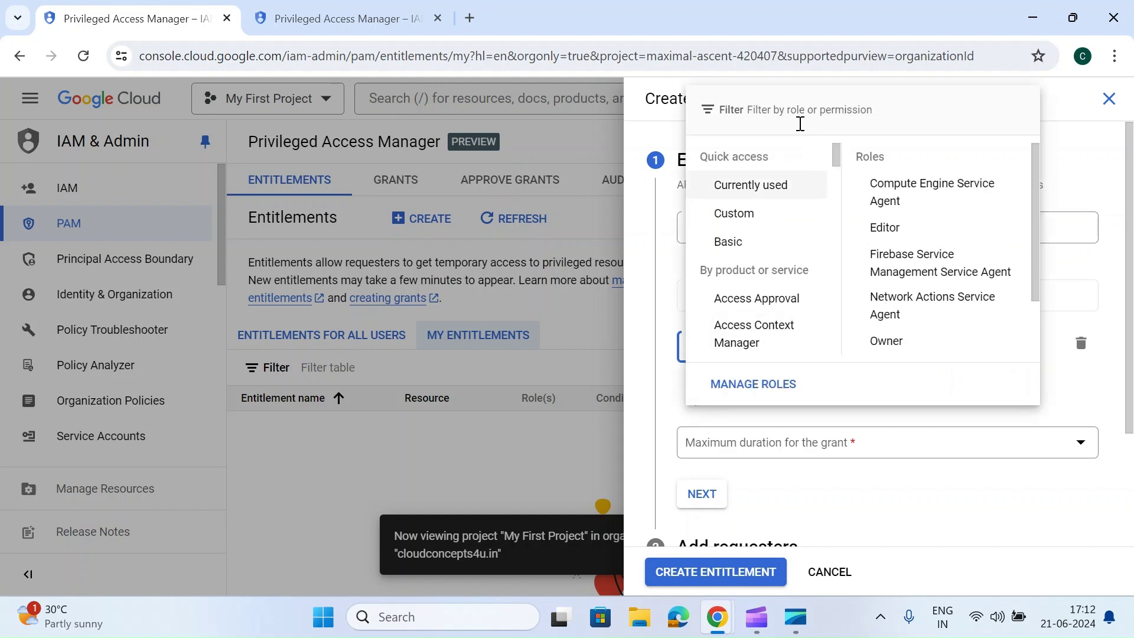
pyautogui.click(800, 123)
pyautogui.write('compute')
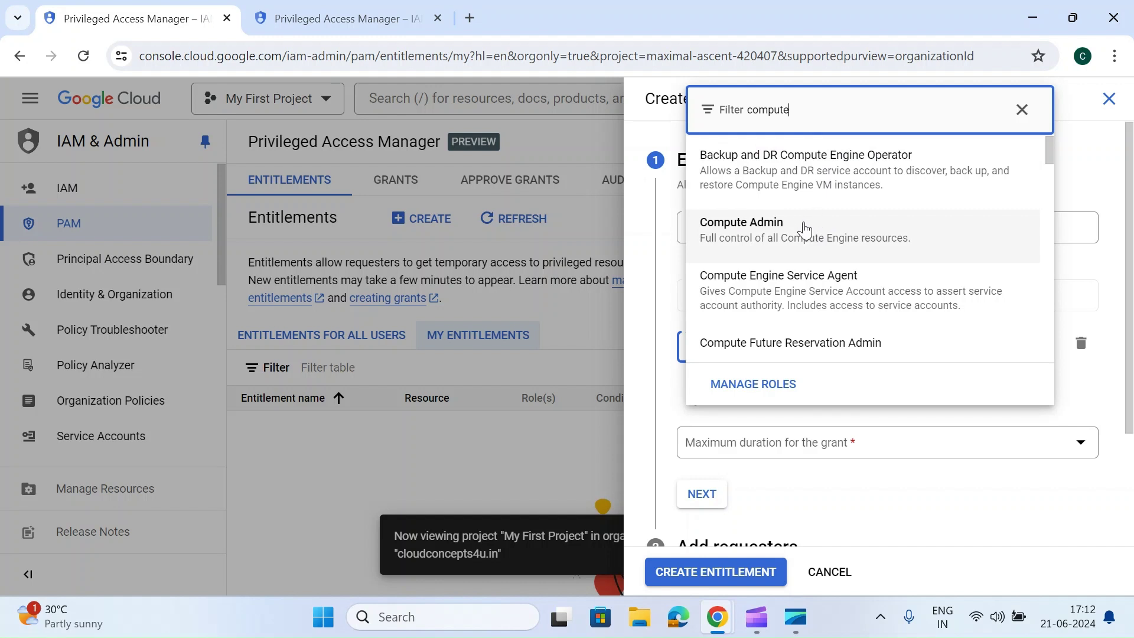
pyautogui.click(802, 232)
pyautogui.scroll(-3, 821, 331)
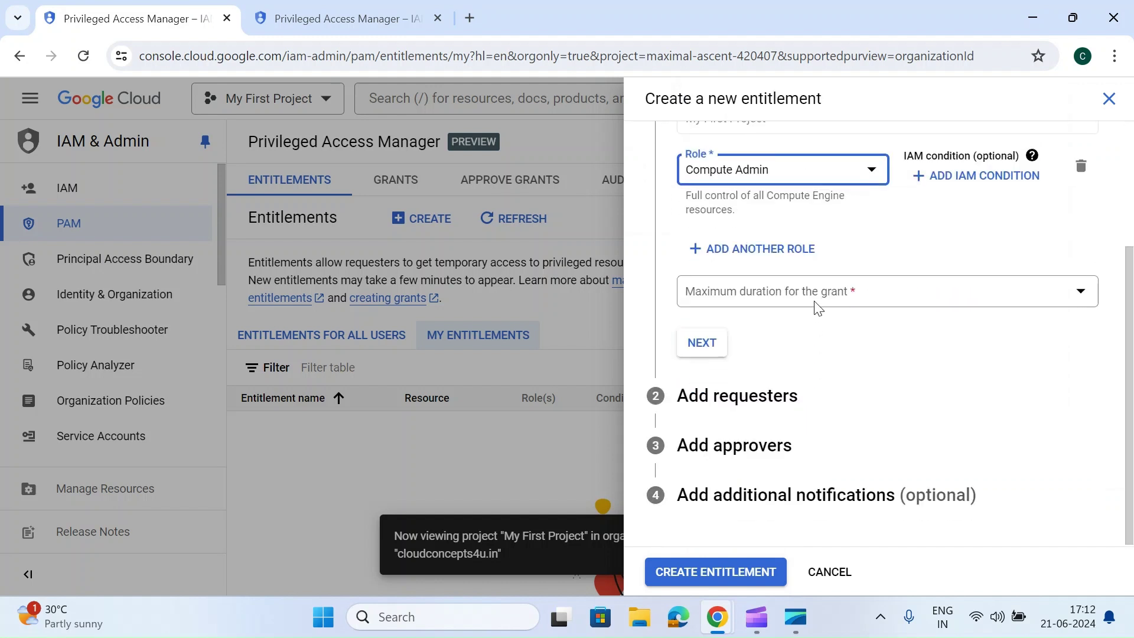
pyautogui.click(794, 305)
pyautogui.click(742, 311)
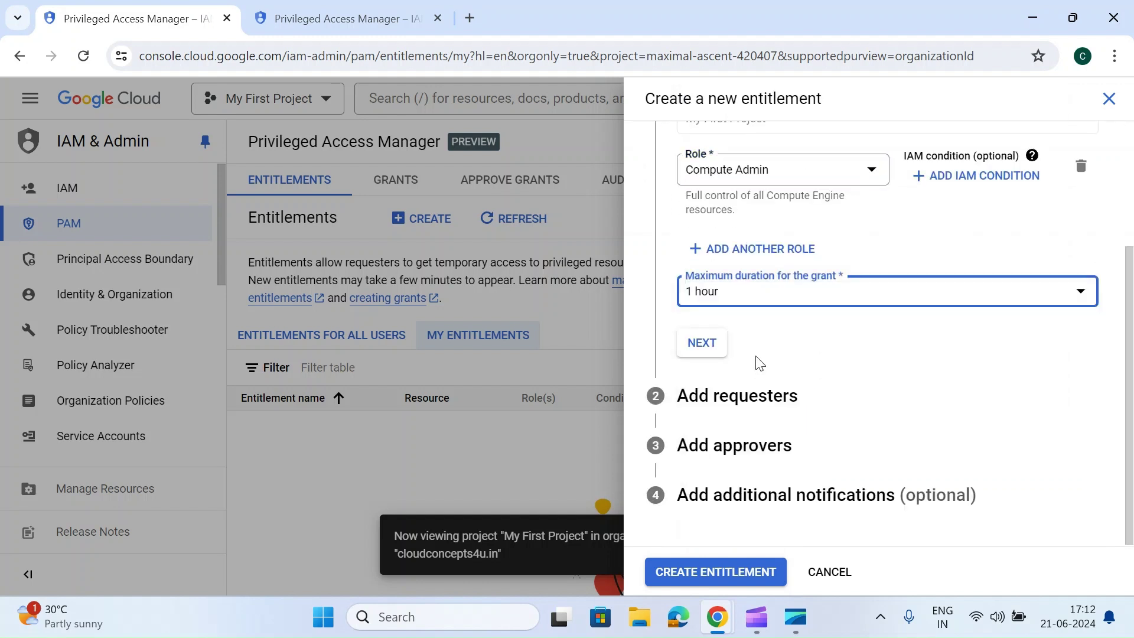
pyautogui.click(701, 343)
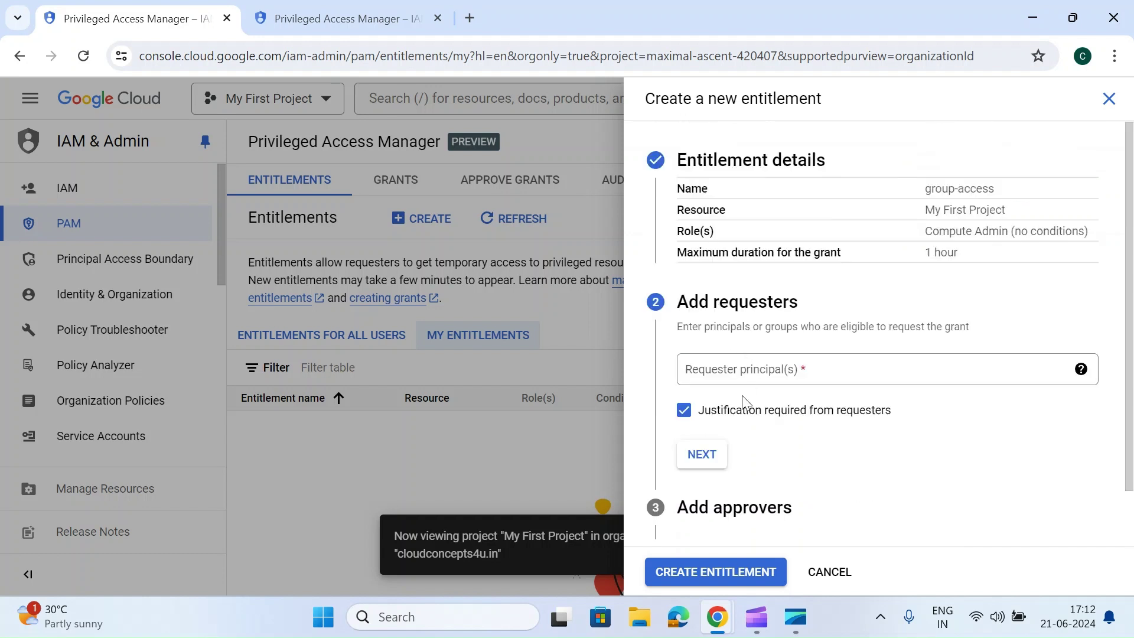
# Add the test group's email as the requester principal, with no justification required from requesters.
pyautogui.click(752, 417)
pyautogui.click(774, 370)
pyautogui.hotkey('ctrl', 'v')
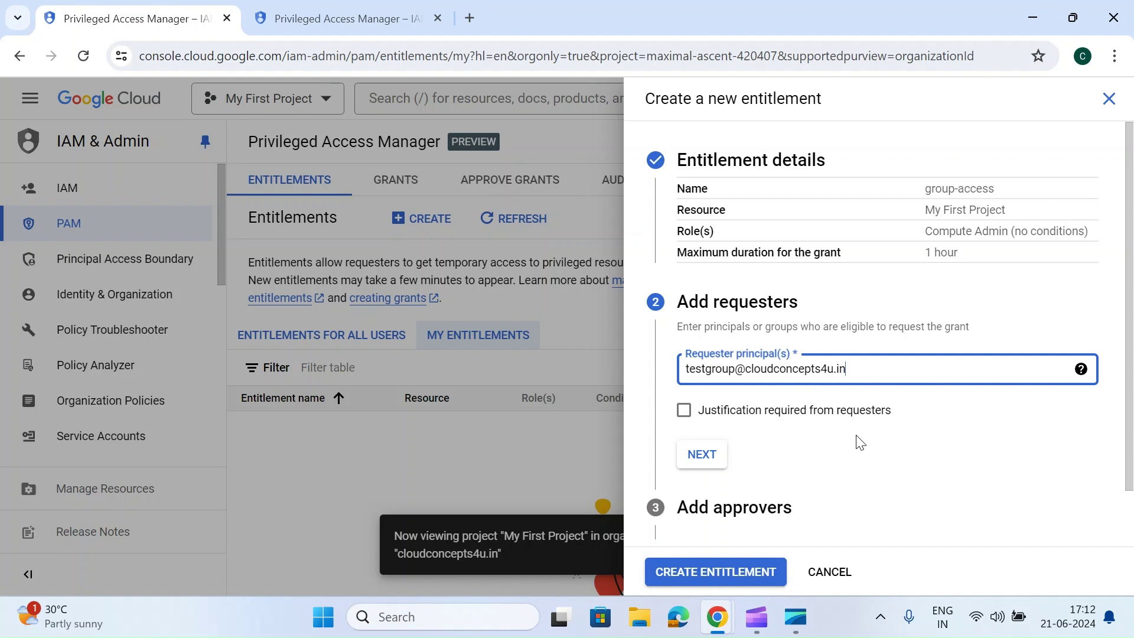
pyautogui.click(709, 456)
pyautogui.scroll(-1, 719, 461)
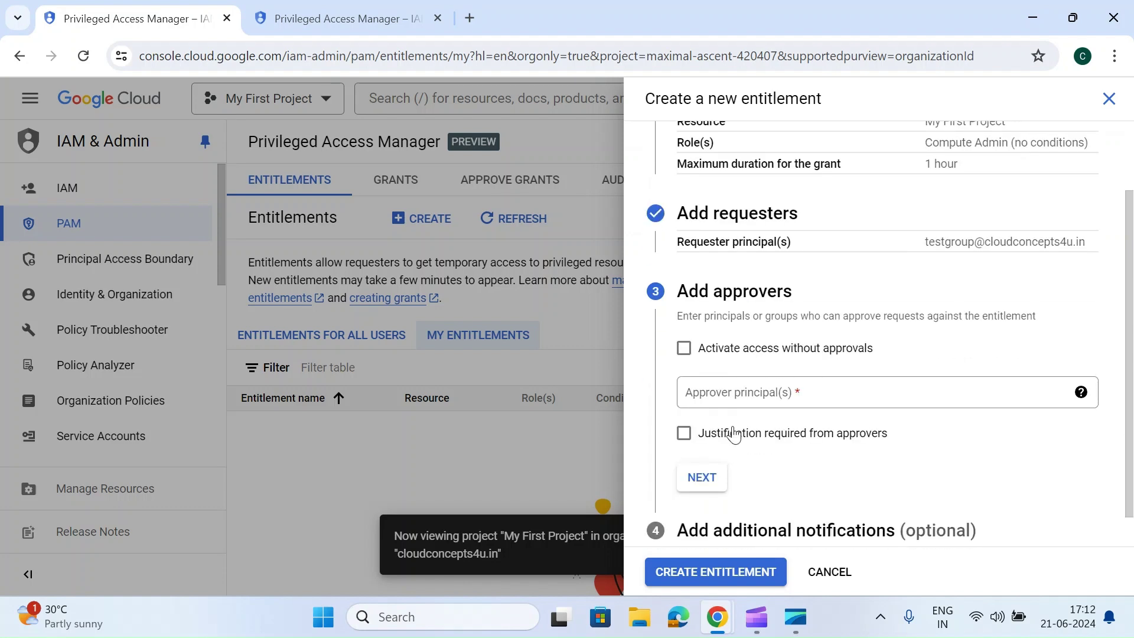
# Allow access activation without approvals, remove the recipient notified when access is granted, and create the group-access entitlement.
pyautogui.click(685, 358)
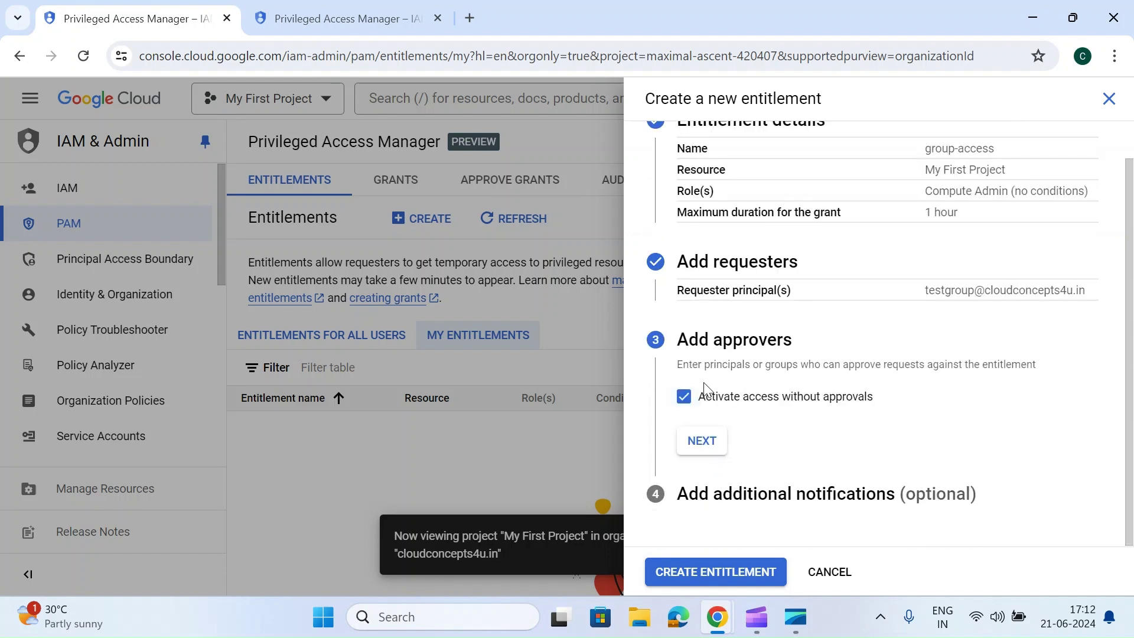
pyautogui.click(703, 441)
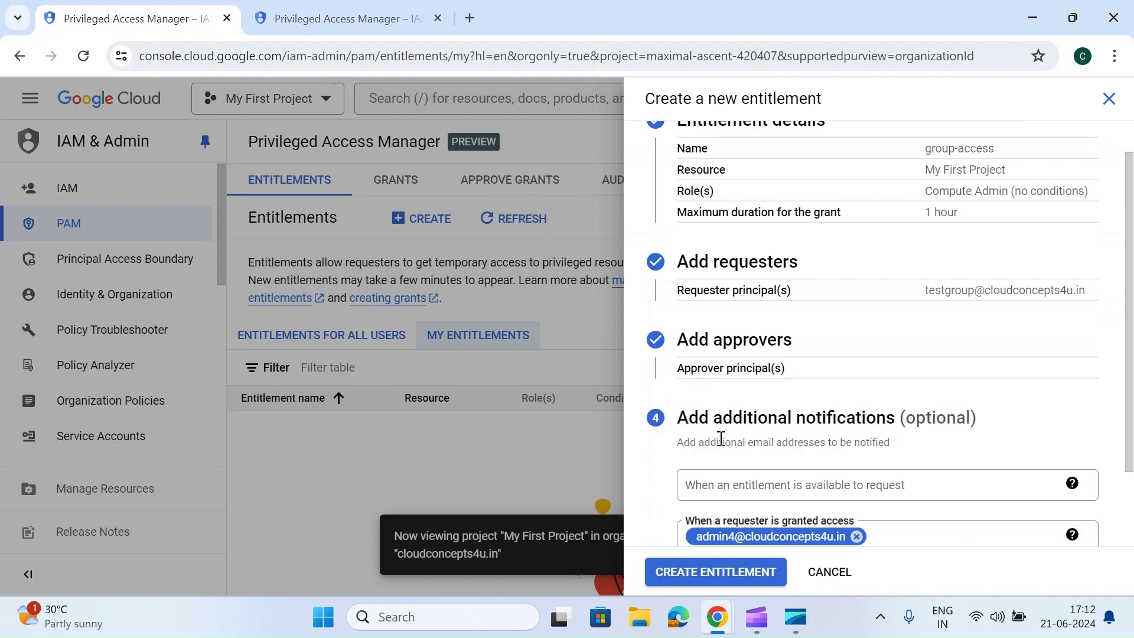
pyautogui.click(856, 537)
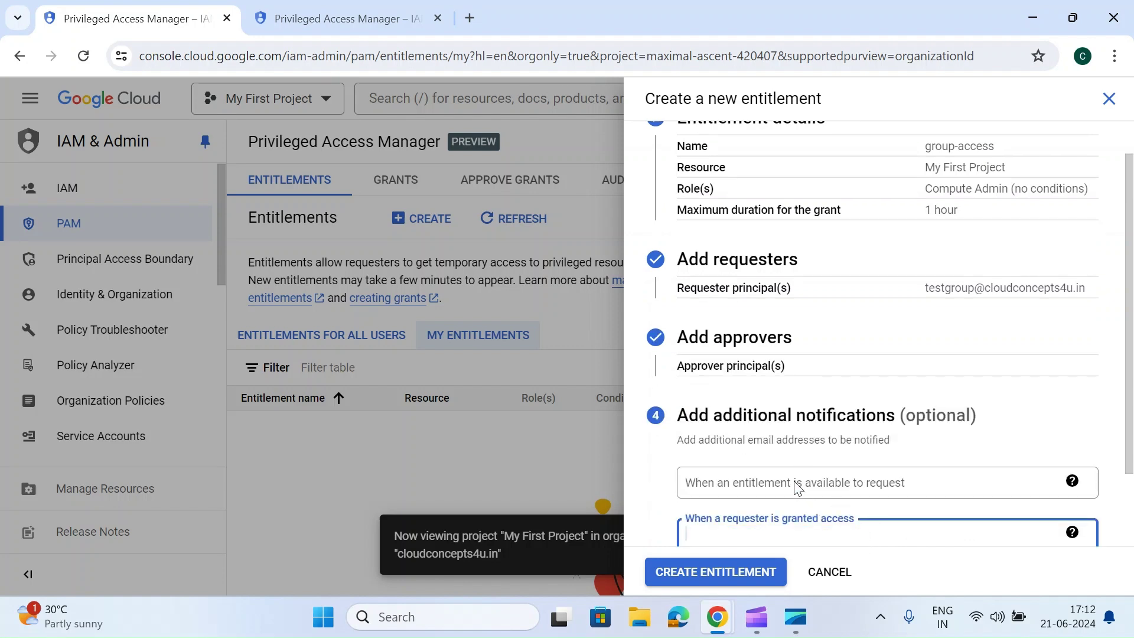
pyautogui.click(749, 571)
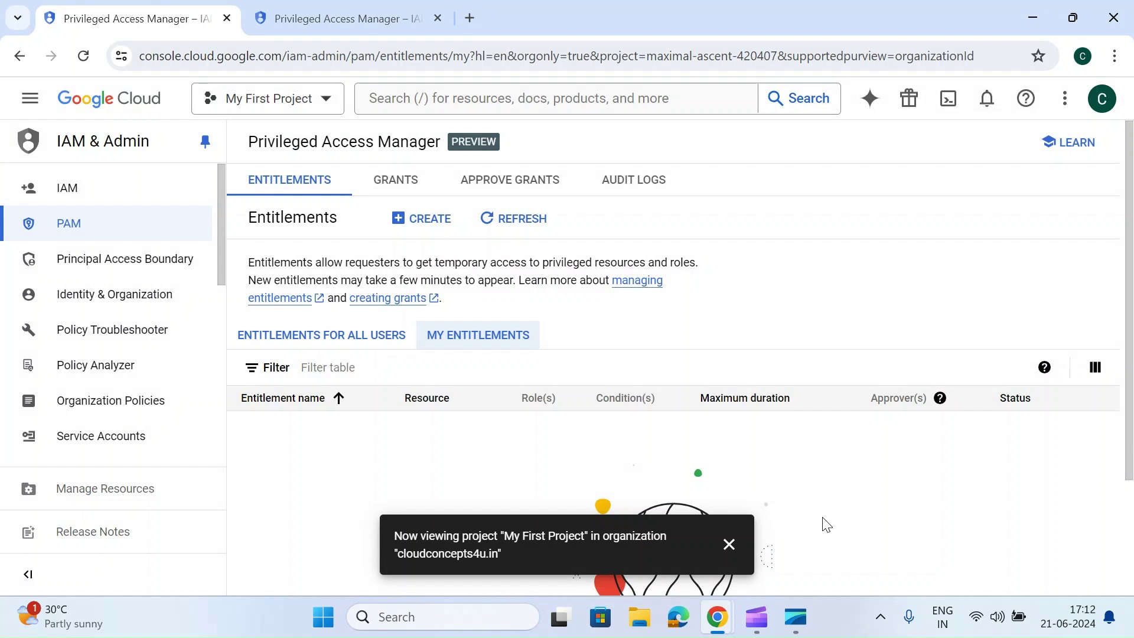
pyautogui.click(730, 544)
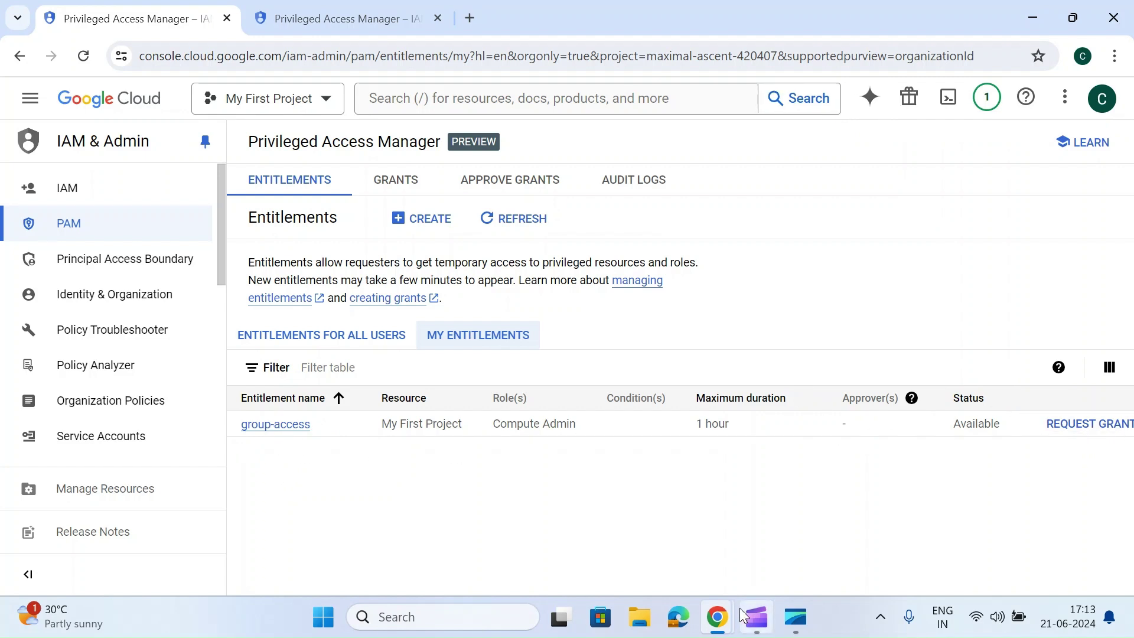
# In the test user's incognito browser window, request a 30-minute grant against the group-access entitlement without a justification.
pyautogui.moveTo(739, 608)
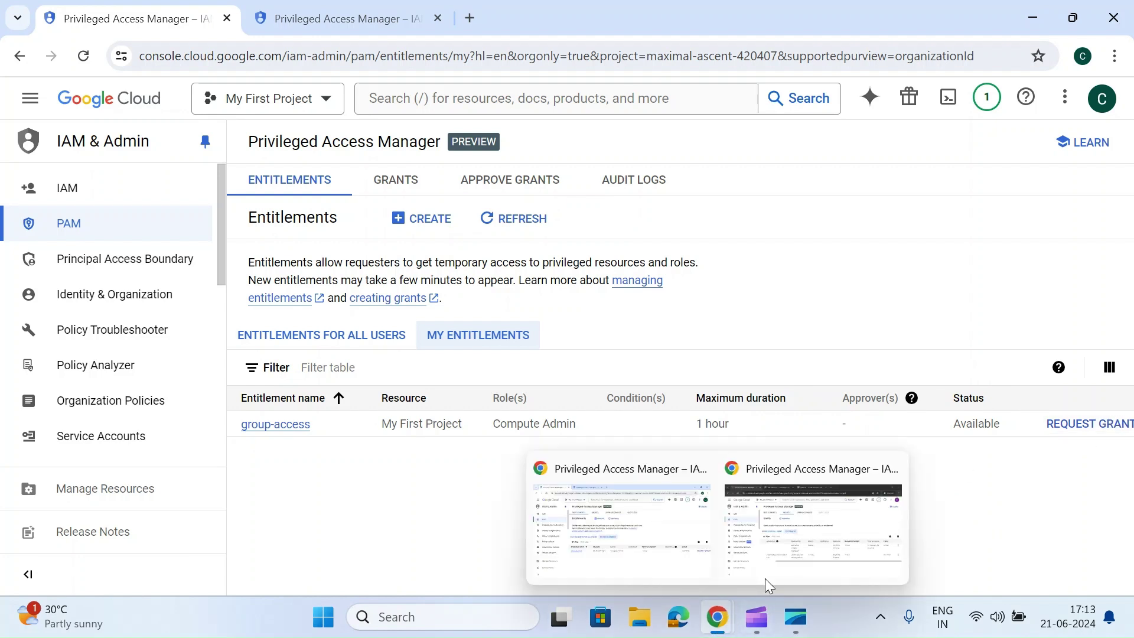
pyautogui.click(767, 576)
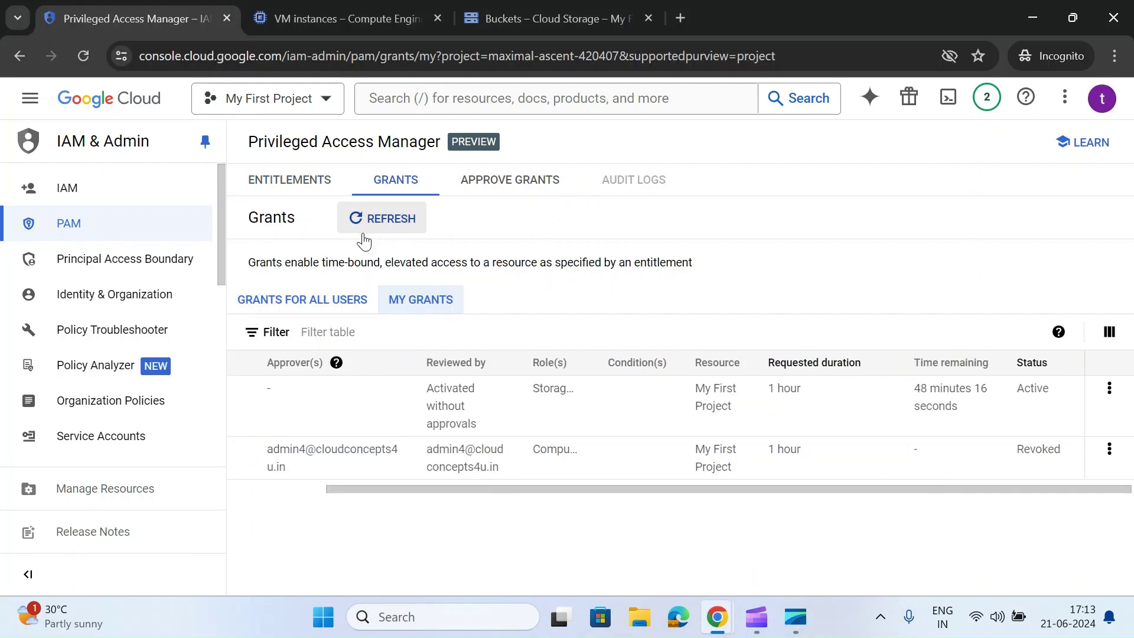
pyautogui.click(288, 181)
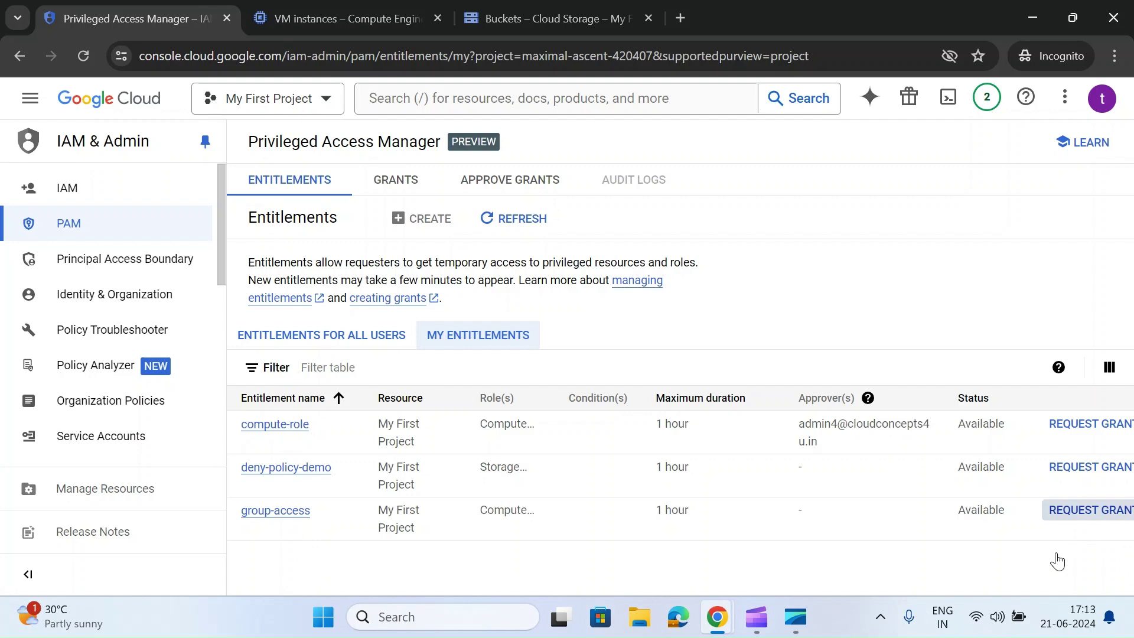
pyautogui.click(1063, 512)
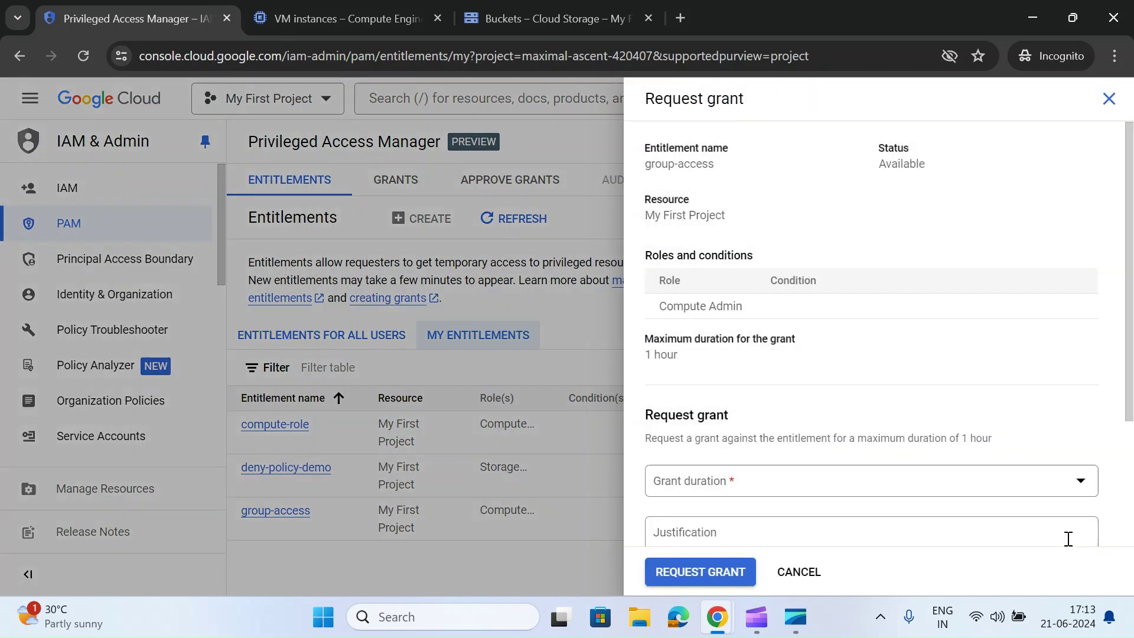
pyautogui.click(688, 493)
pyautogui.click(697, 503)
pyautogui.scroll(-3, 727, 430)
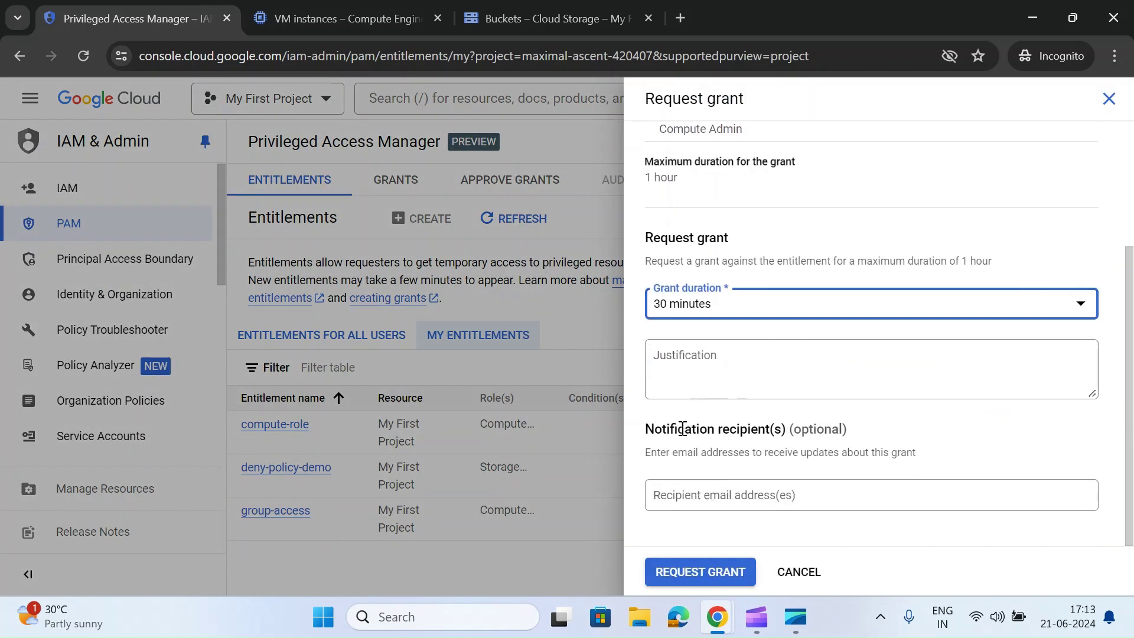
pyautogui.click(733, 567)
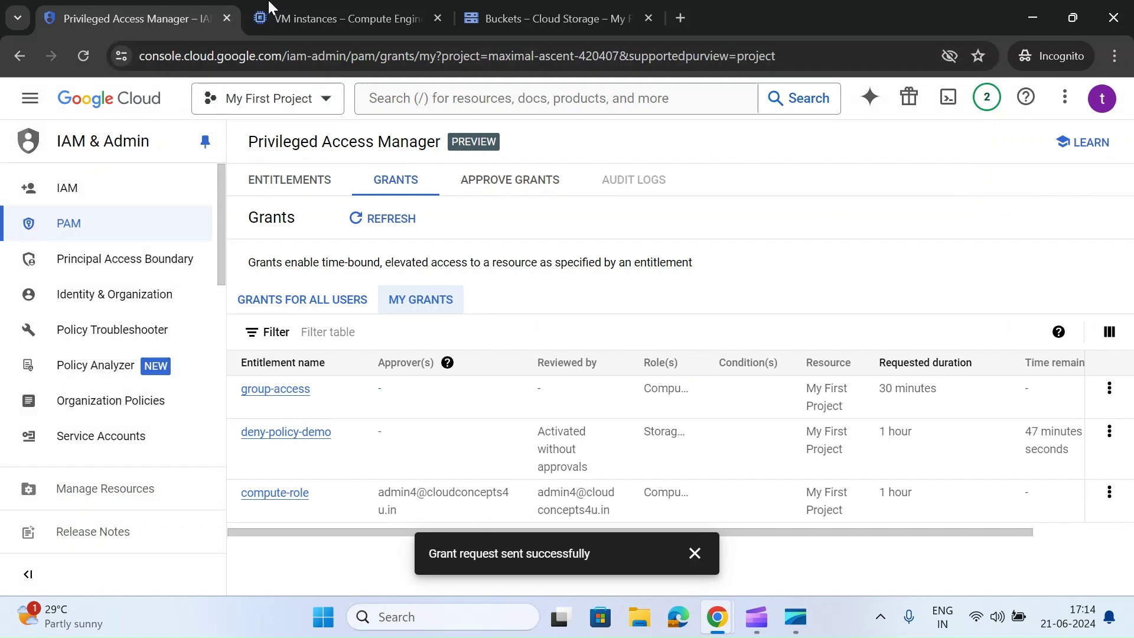
# In the admin's browser window, start a new entitlement named group-access-approval with the Access Approval Viewer role and a 1 hour maximum duration.
pyautogui.moveTo(719, 618)
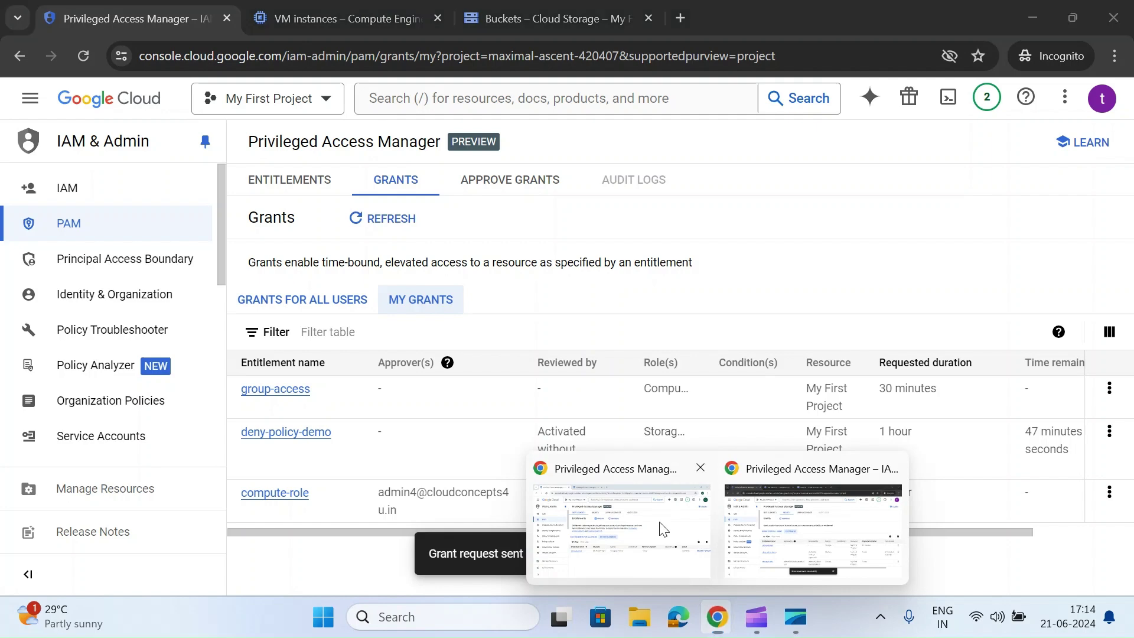
pyautogui.click(676, 518)
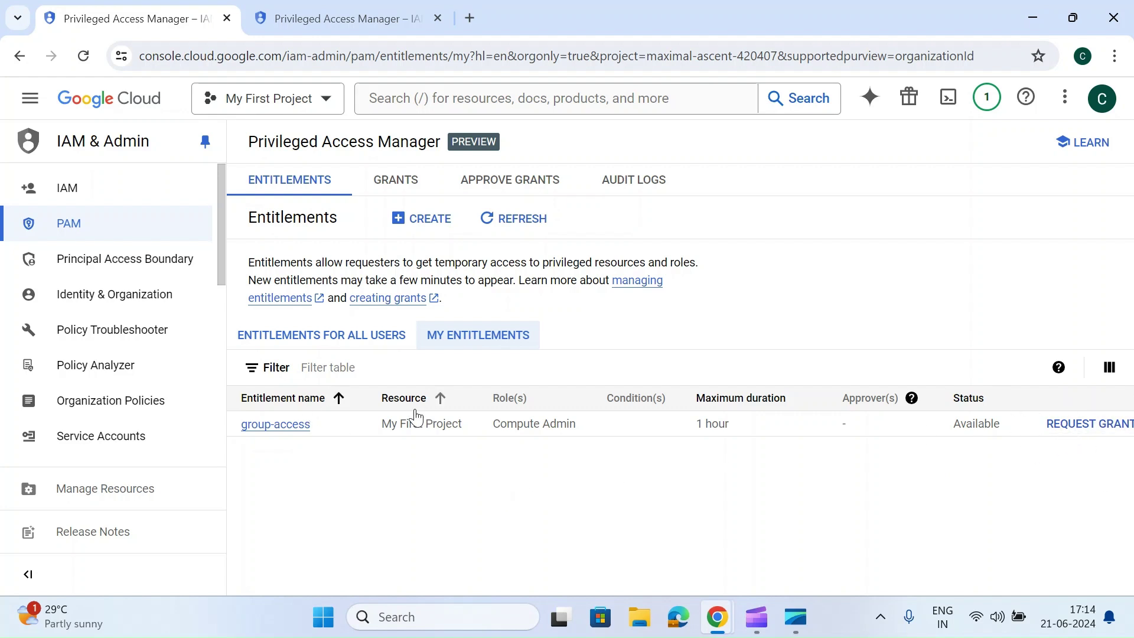
pyautogui.click(418, 228)
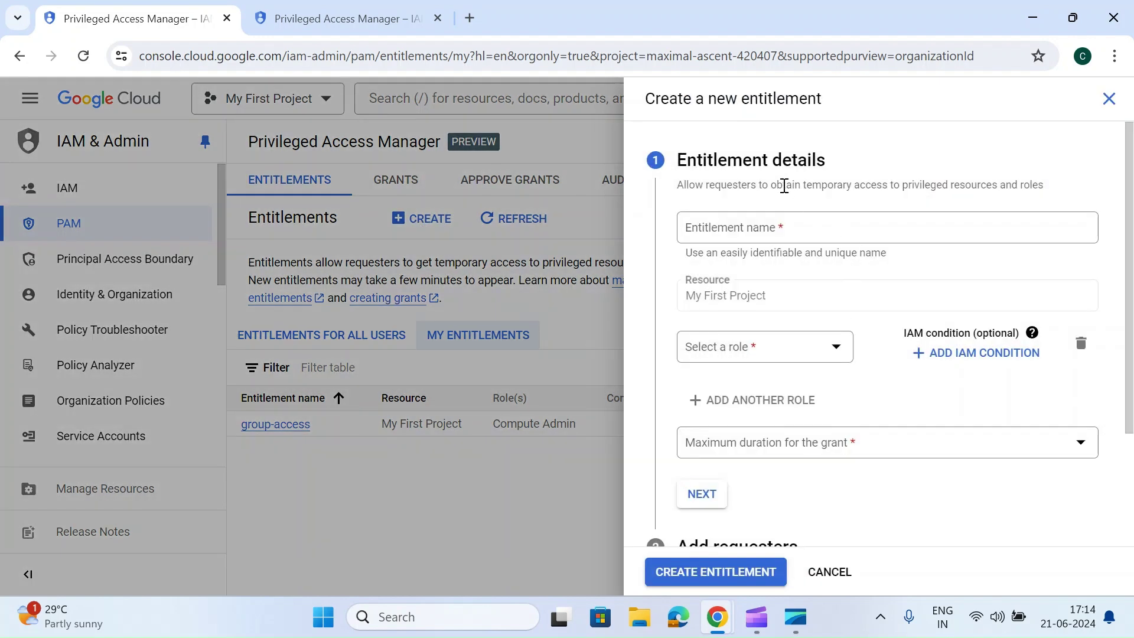
pyautogui.click(780, 228)
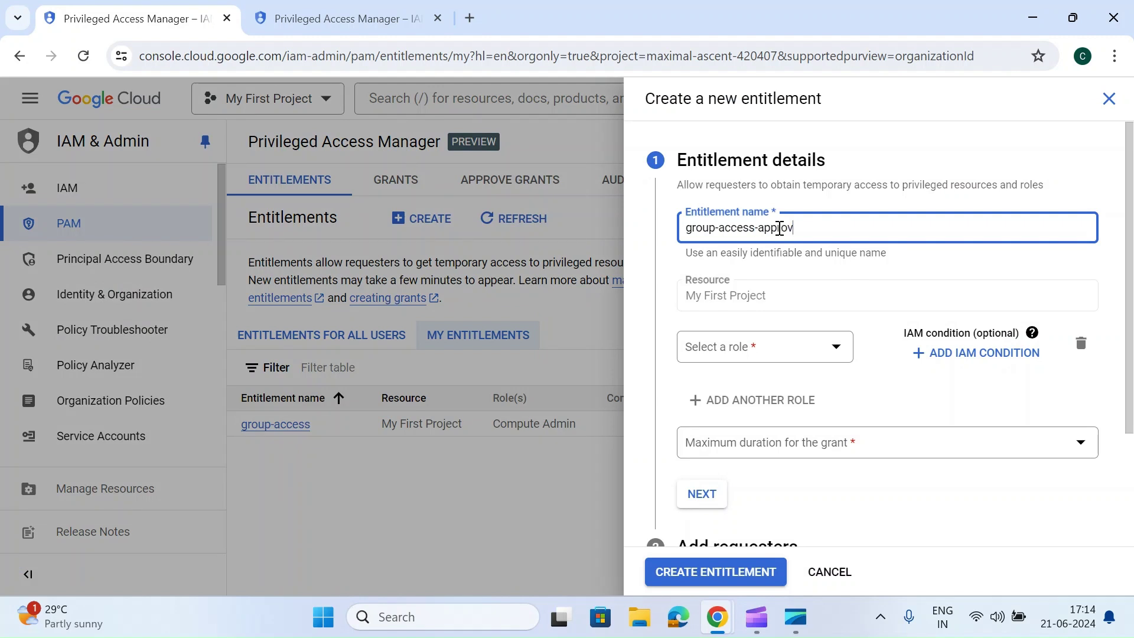
pyautogui.click(804, 361)
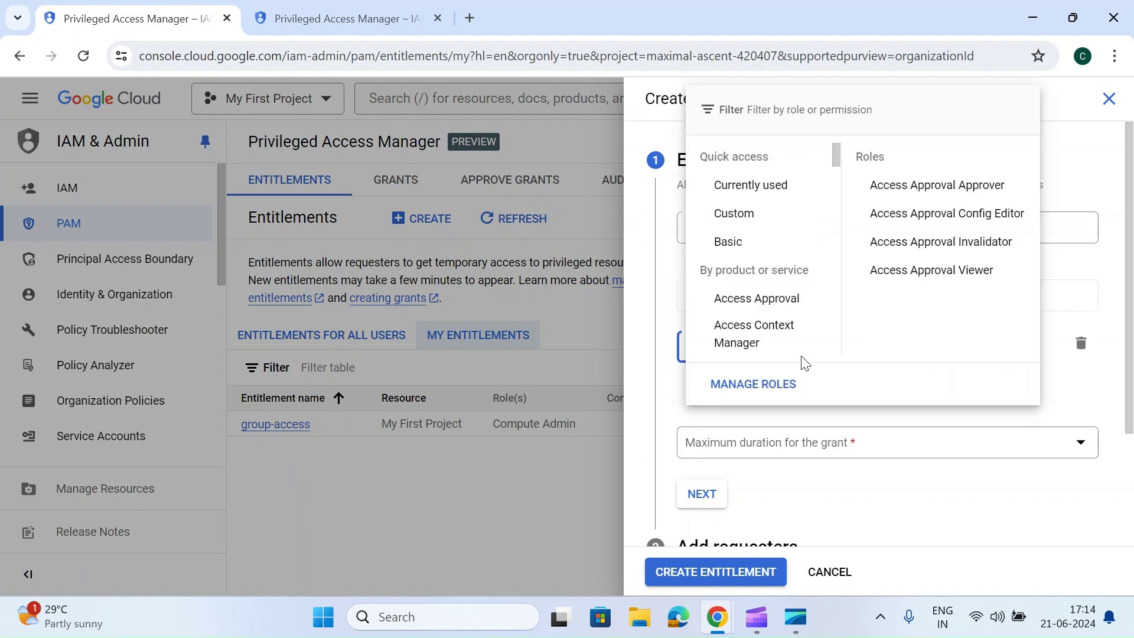
pyautogui.click(764, 304)
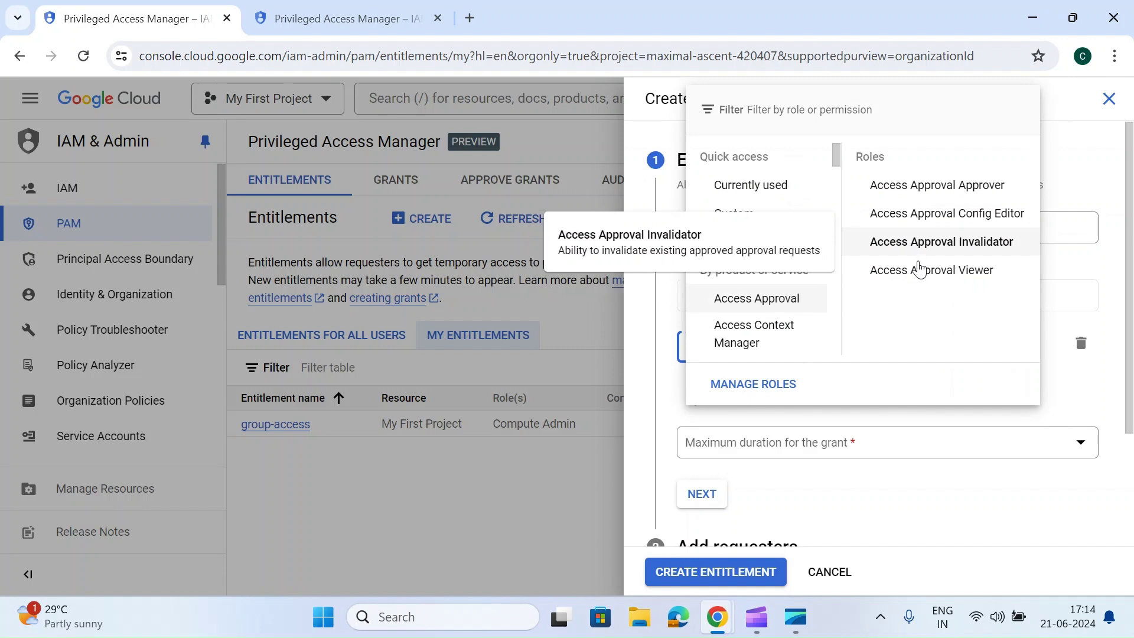
pyautogui.click(898, 273)
pyautogui.scroll(-3, 804, 421)
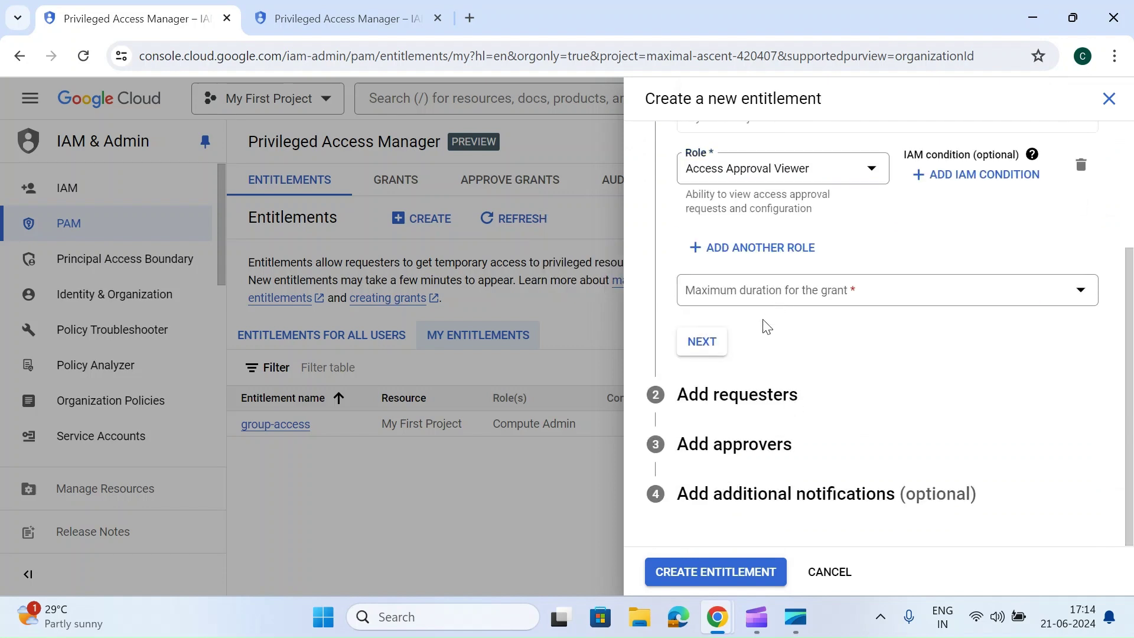
pyautogui.click(759, 296)
pyautogui.click(746, 305)
pyautogui.click(709, 349)
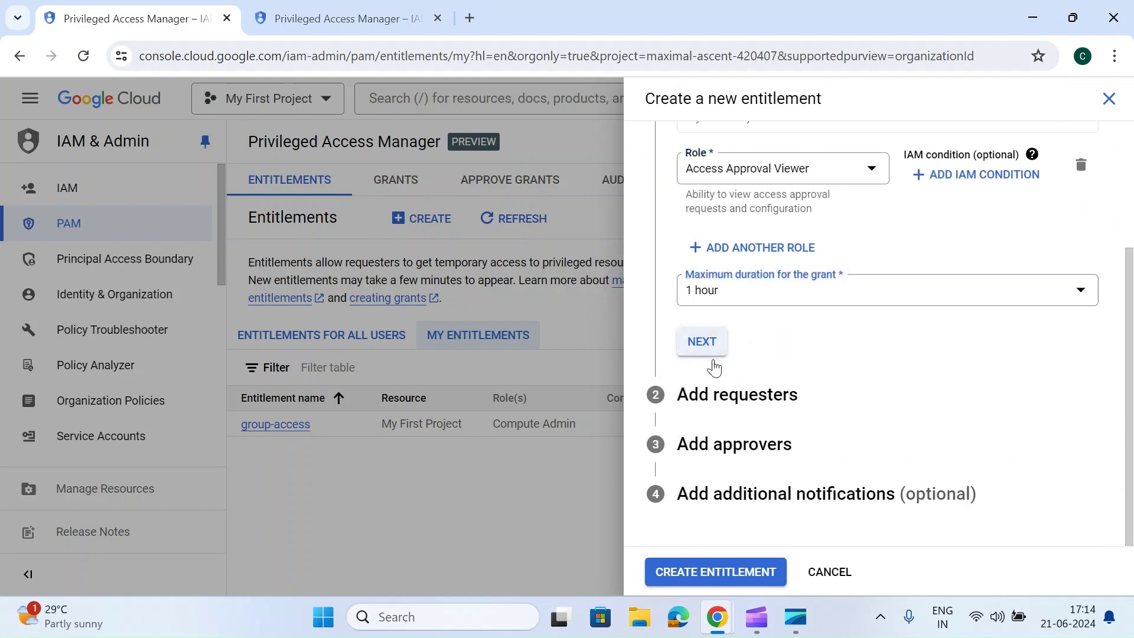
# Make the test group's email the requester principal of group-access-approval, with no justification required from requesters.
pyautogui.click(732, 388)
pyautogui.hotkey('ctrl', 'v')
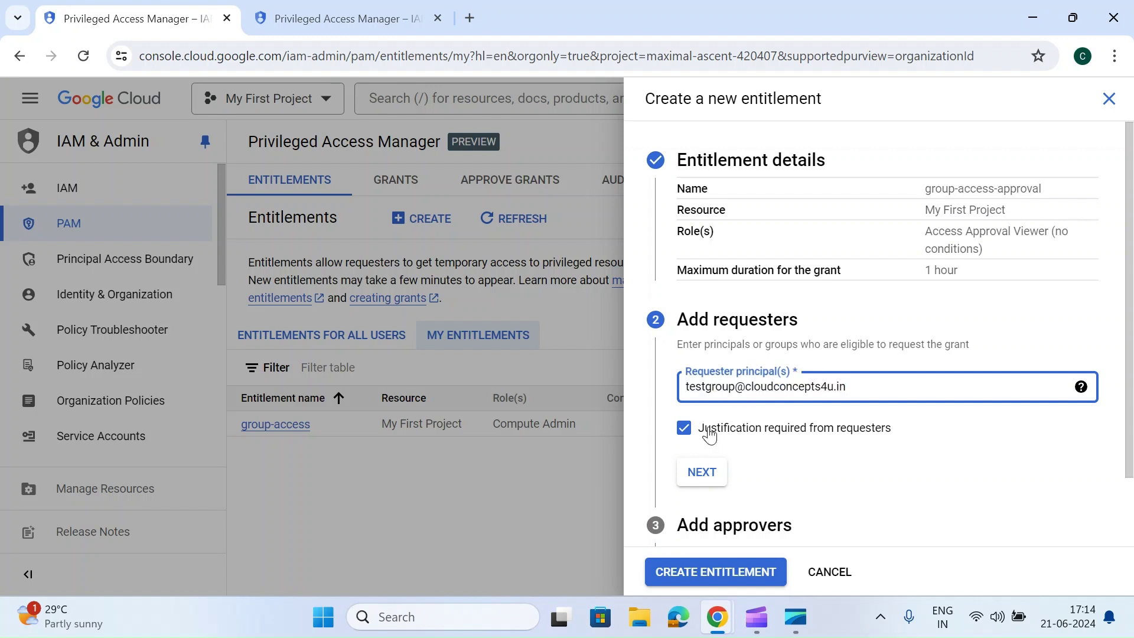
pyautogui.click(702, 472)
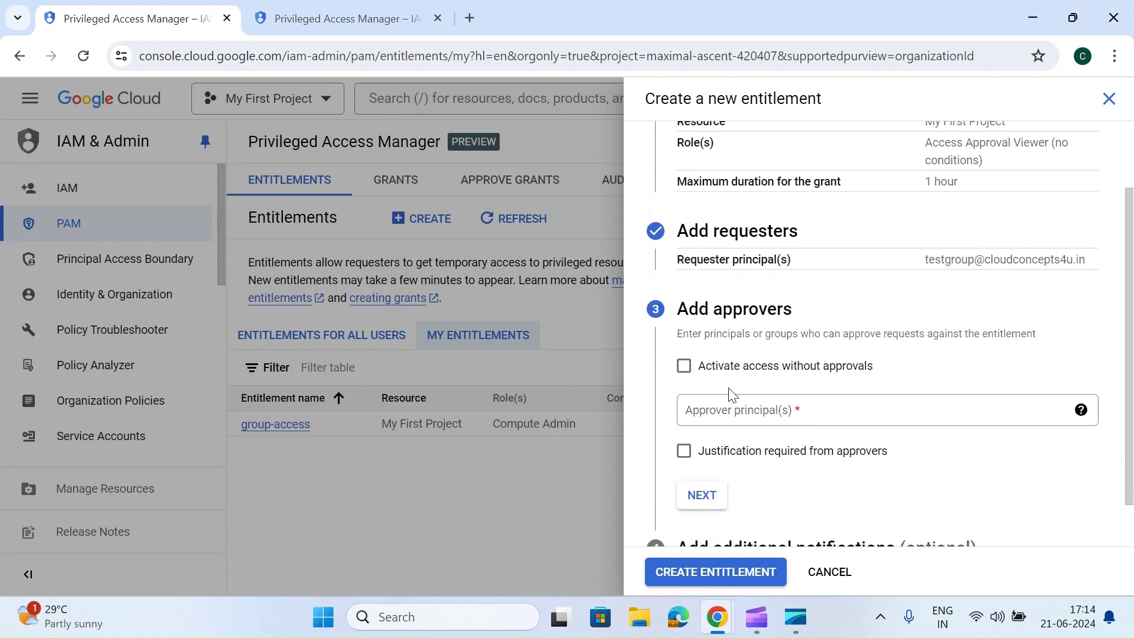
# Add the admin's email as the approver principal, with no justification required from approvers, and create the group-access-approval entitlement.
pyautogui.click(726, 412)
pyautogui.hotkey('ctrl', 'v')
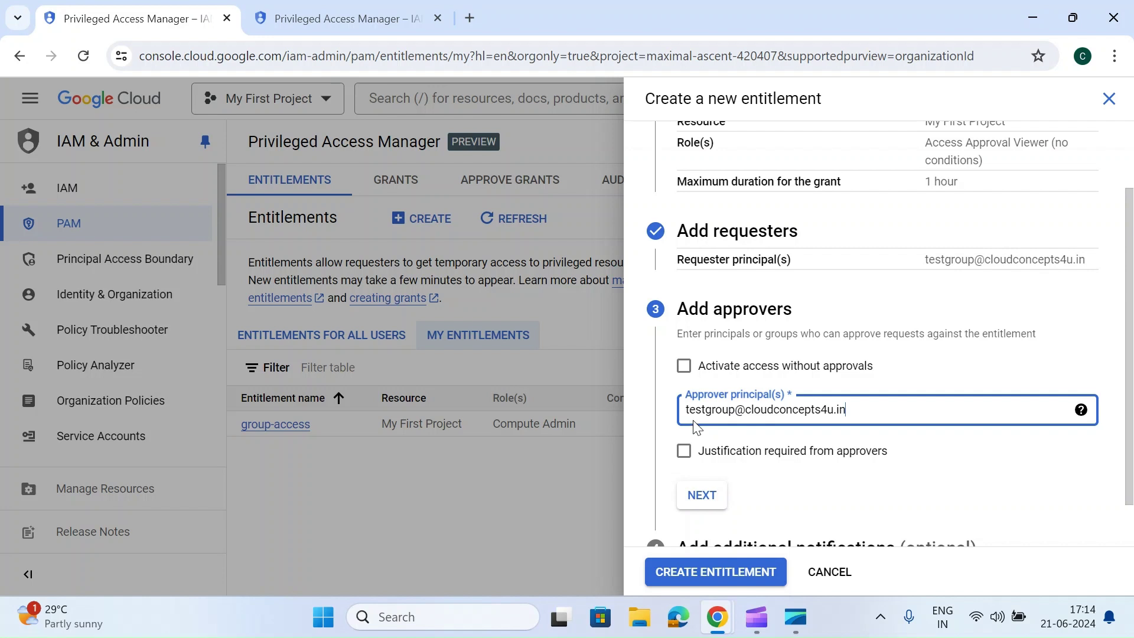
pyautogui.doubleClick(705, 407)
pyautogui.write('admin4')
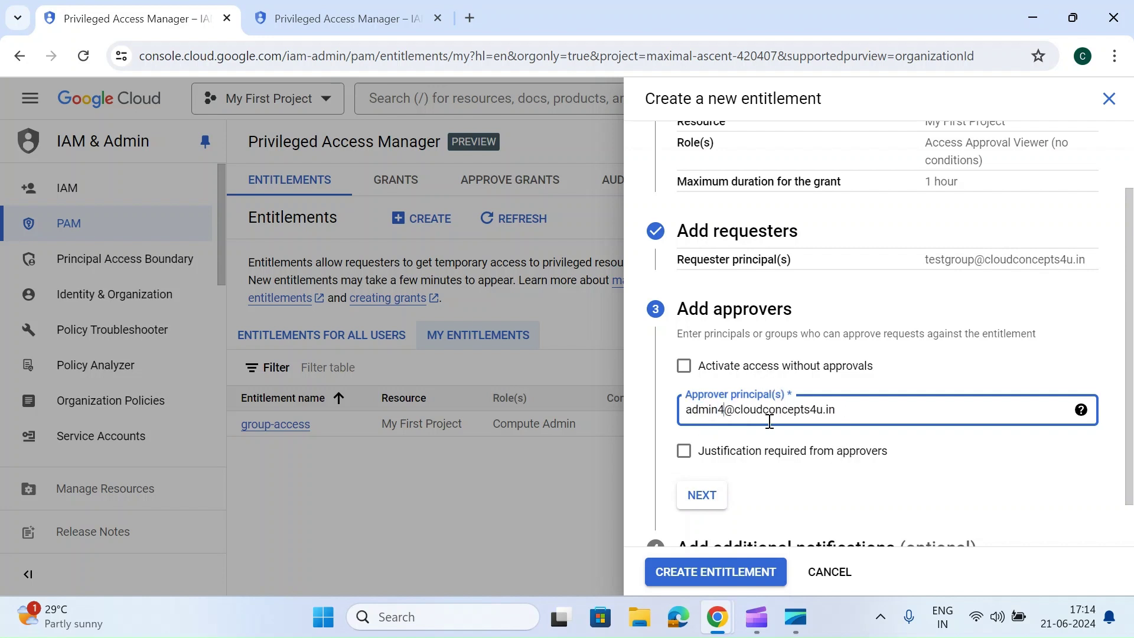
pyautogui.scroll(-1, 826, 432)
pyautogui.click(706, 459)
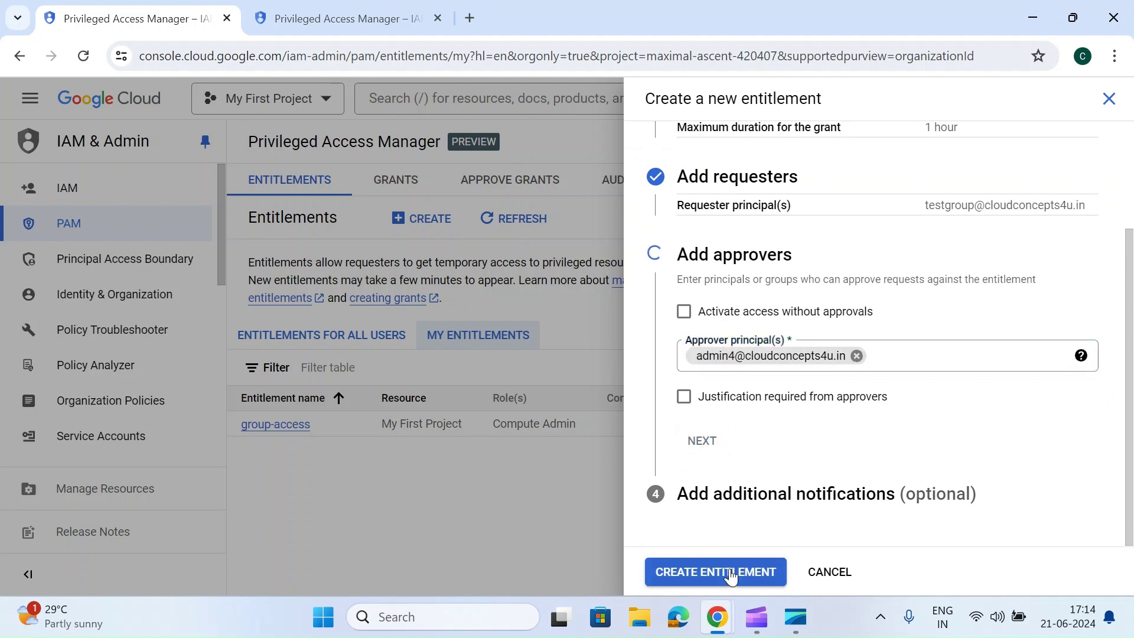
pyautogui.click(735, 576)
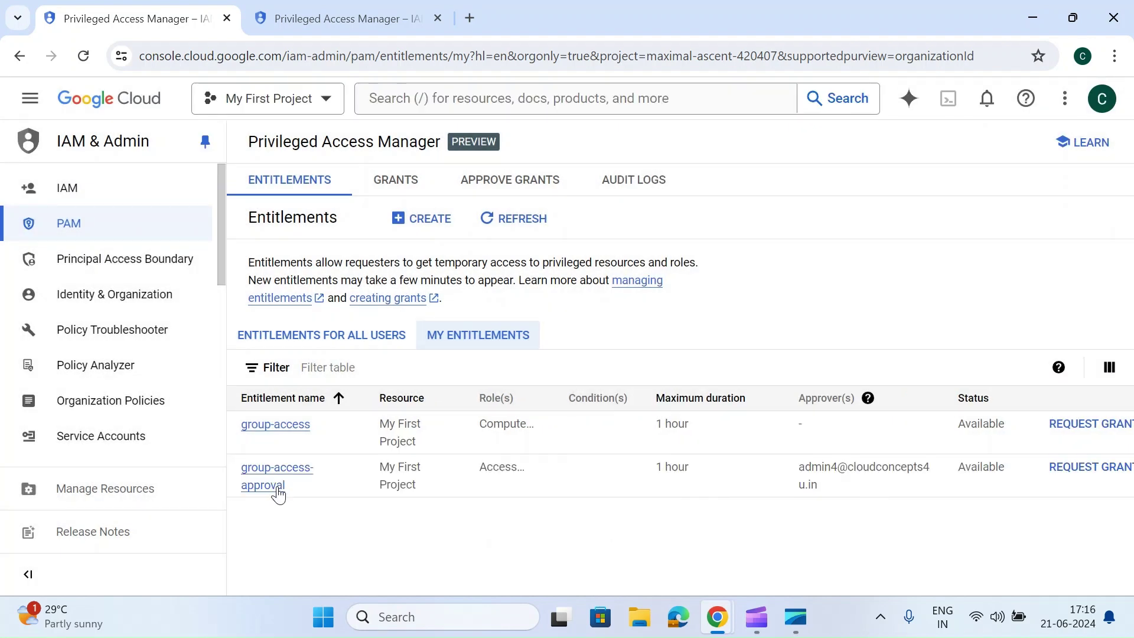
# Request a 30-minute grant against the group-access-approval entitlement without a justification and dismiss the notification.
pyautogui.click(1080, 472)
pyautogui.click(717, 443)
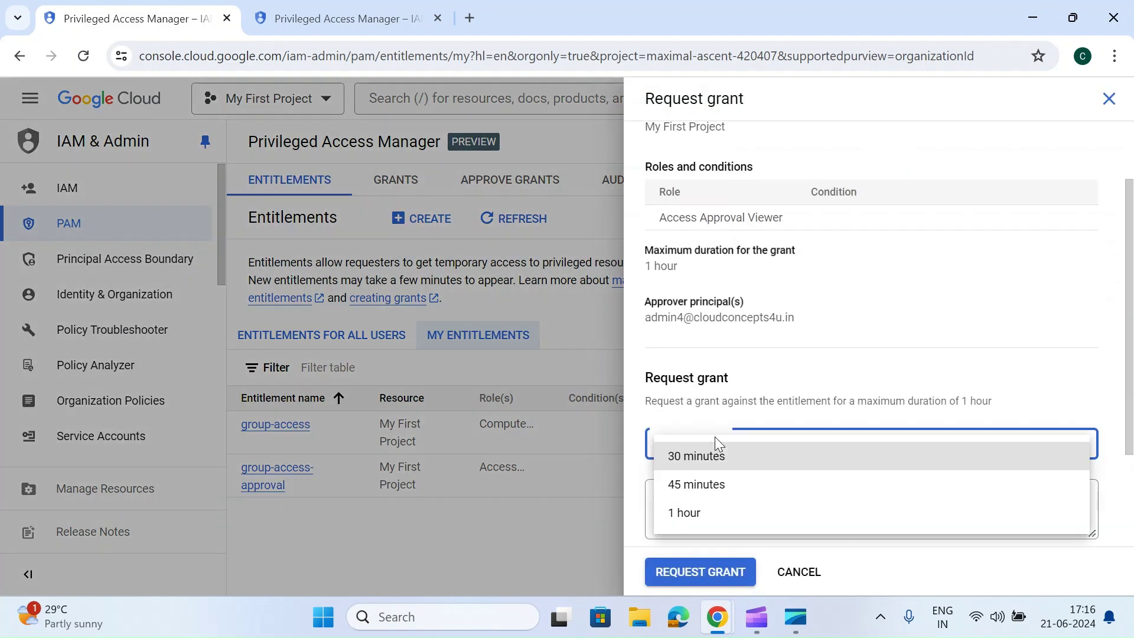
pyautogui.click(713, 455)
pyautogui.scroll(-3, 729, 467)
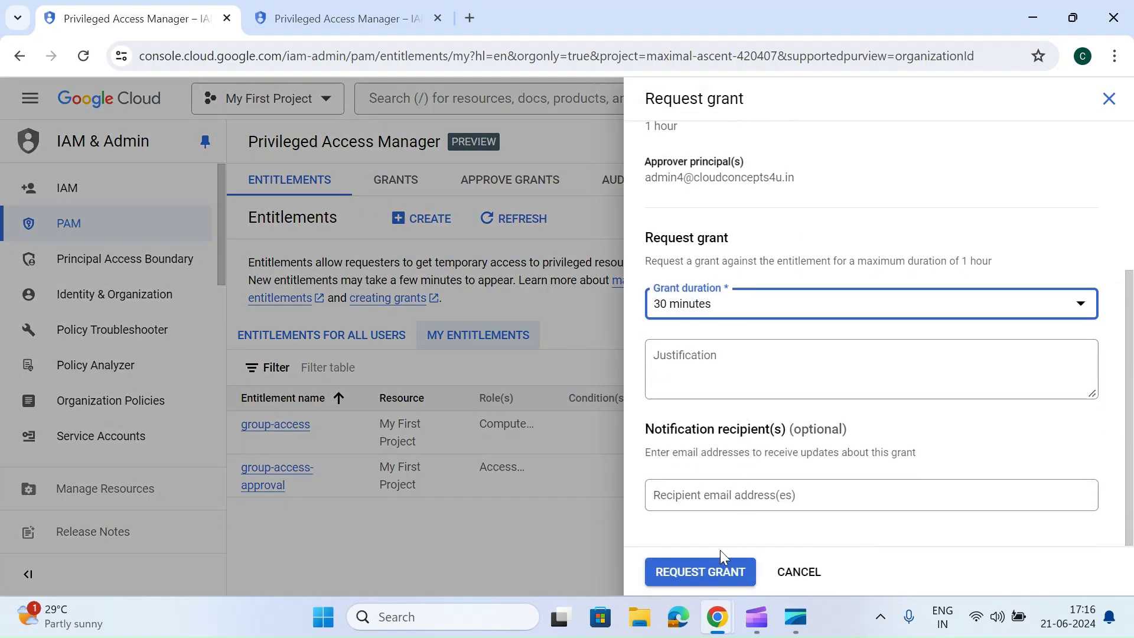
pyautogui.click(712, 572)
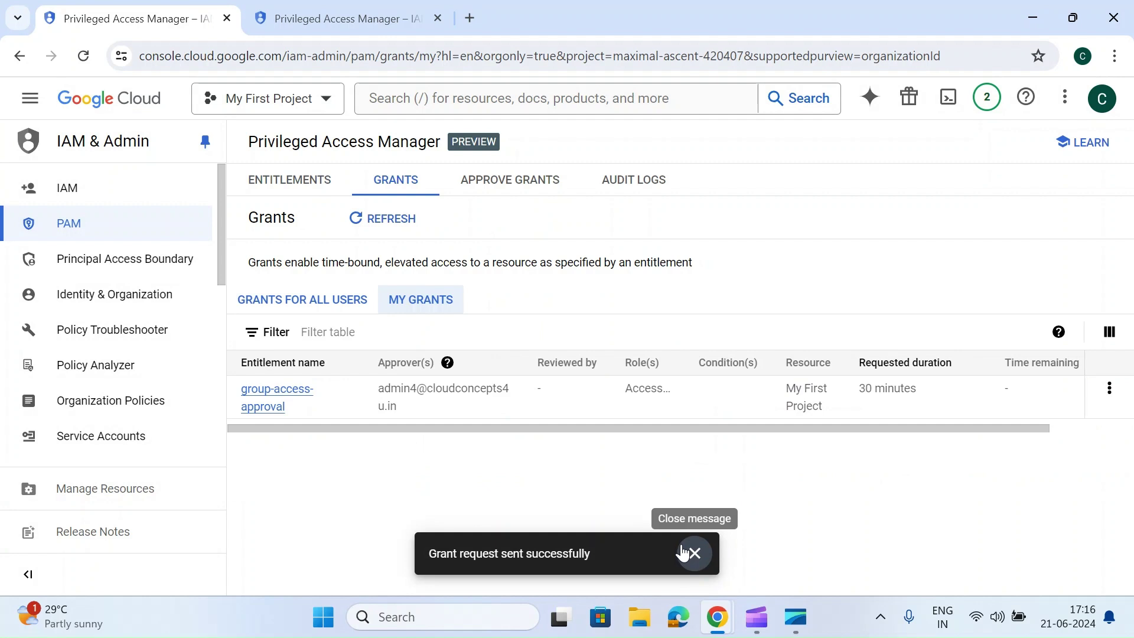
pyautogui.click(690, 556)
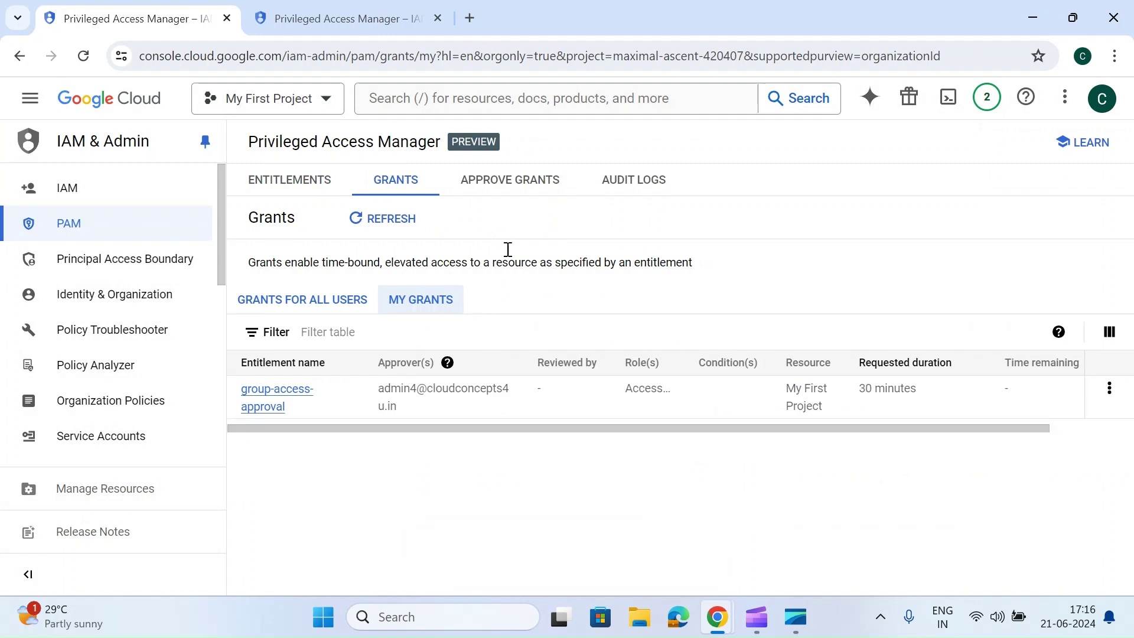
# Look for the new grant request in the refreshed pending approvals and in the admin's own approval history.
pyautogui.click(519, 188)
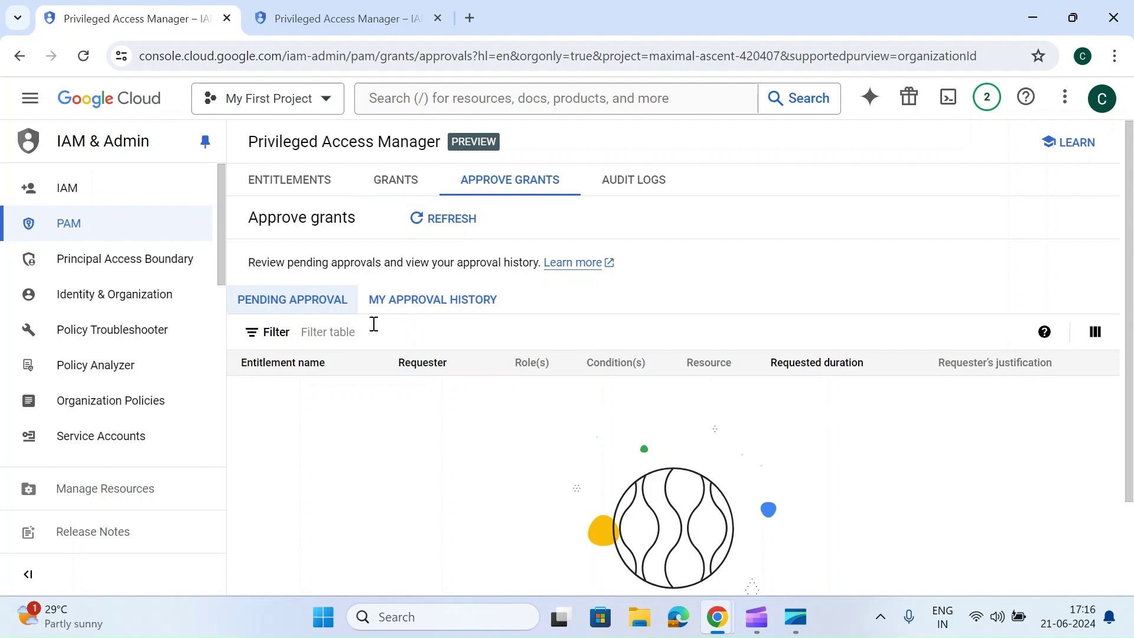
pyautogui.click(451, 226)
pyautogui.click(453, 227)
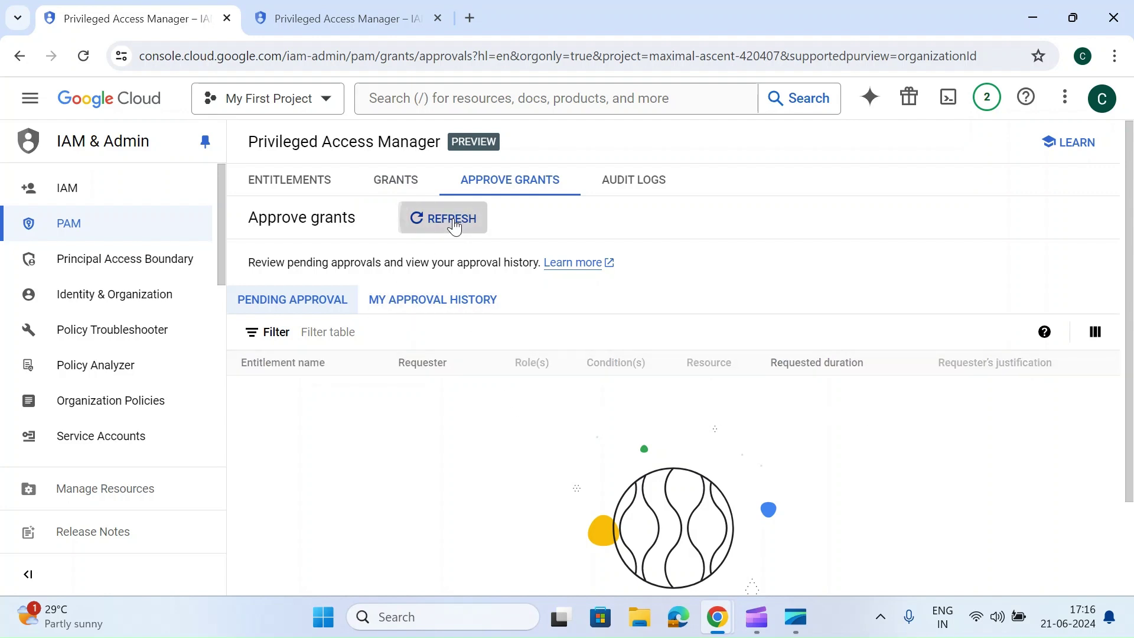
pyautogui.click(453, 226)
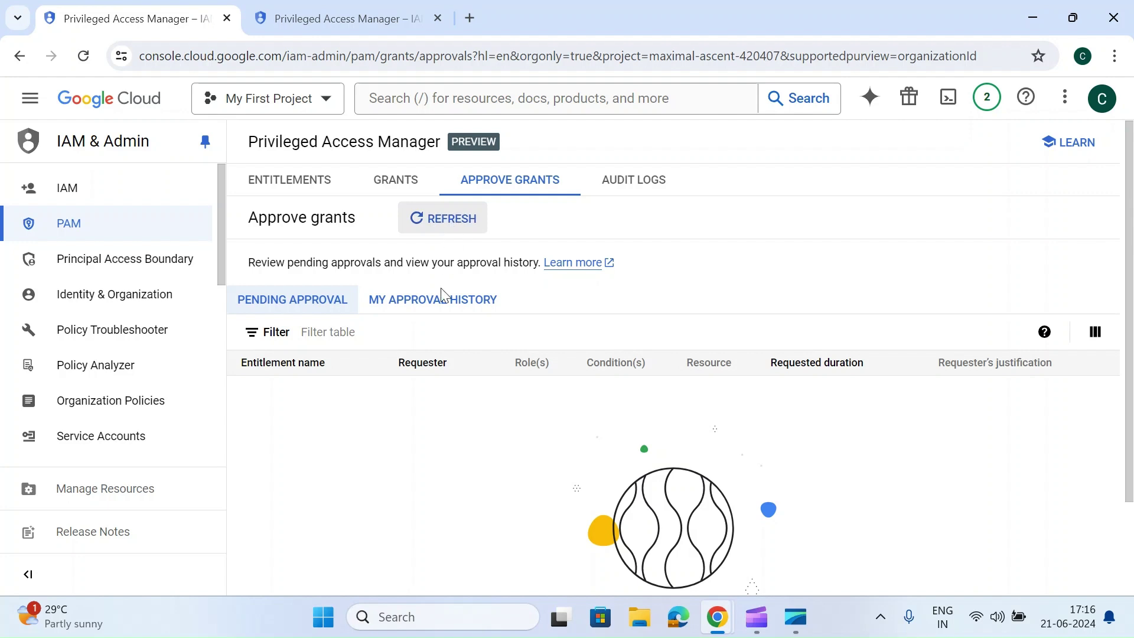
pyautogui.click(417, 302)
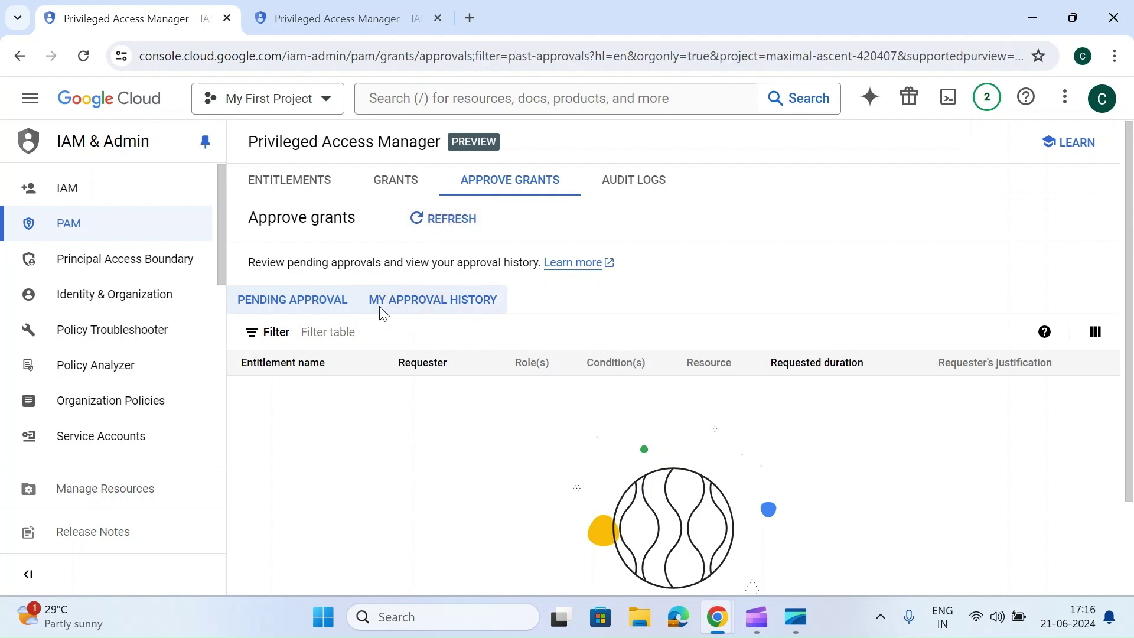
pyautogui.click(316, 306)
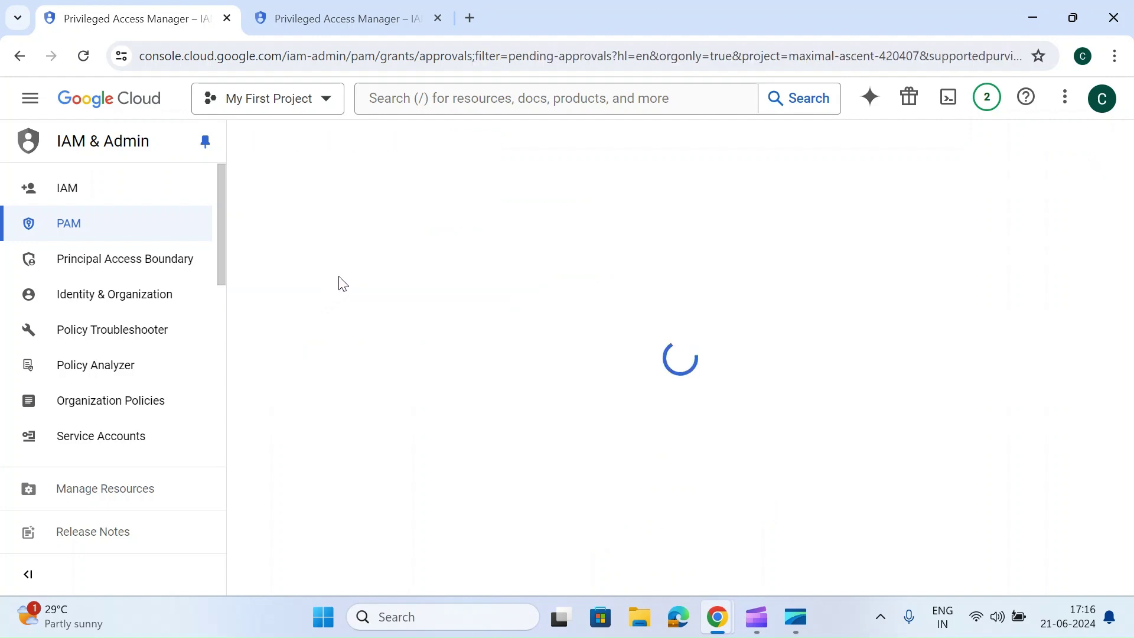
# Check the status and available actions of the group-access-approval request in the admin's own grants, and return to the grant approvals.
pyautogui.click(396, 176)
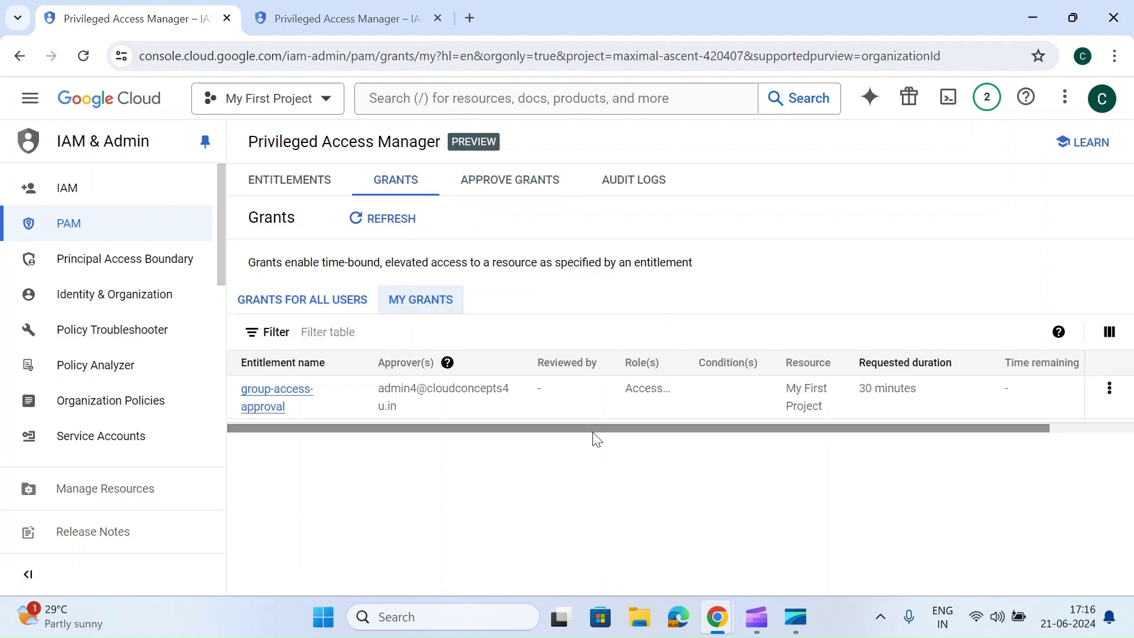
pyautogui.moveTo(601, 432); pyautogui.dragTo(785, 435)
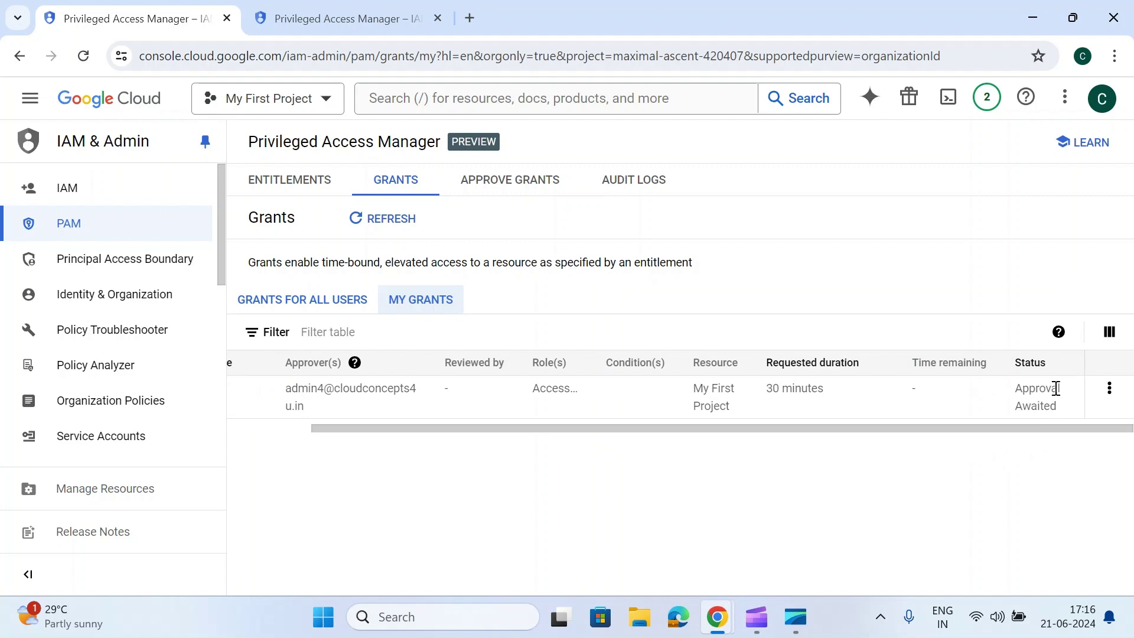
pyautogui.click(1110, 390)
pyautogui.click(993, 428)
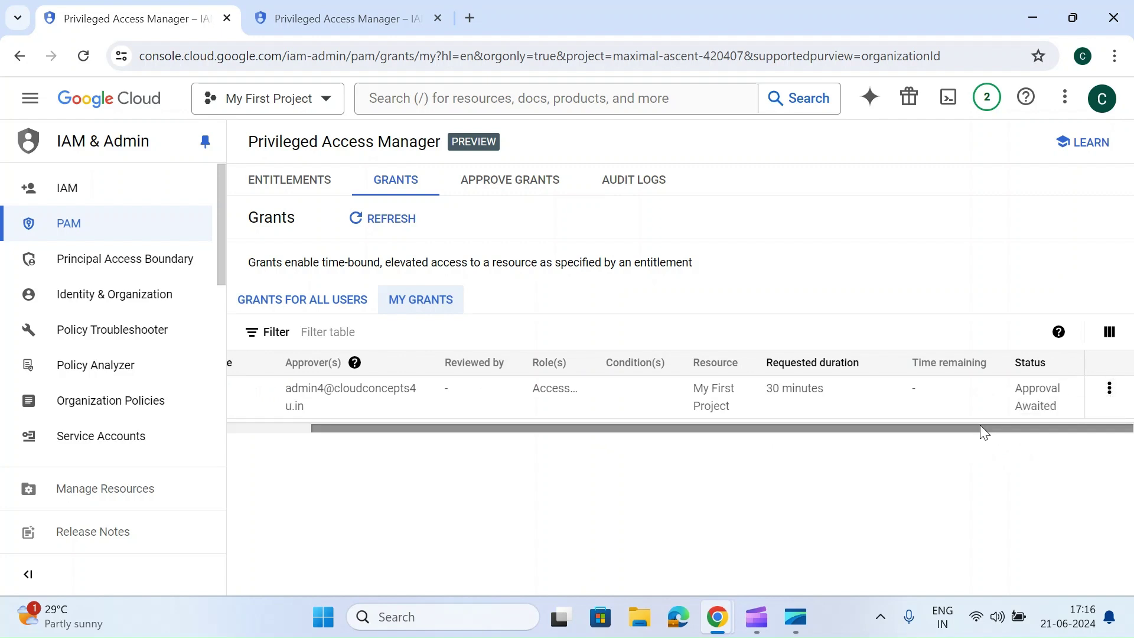
pyautogui.click(506, 182)
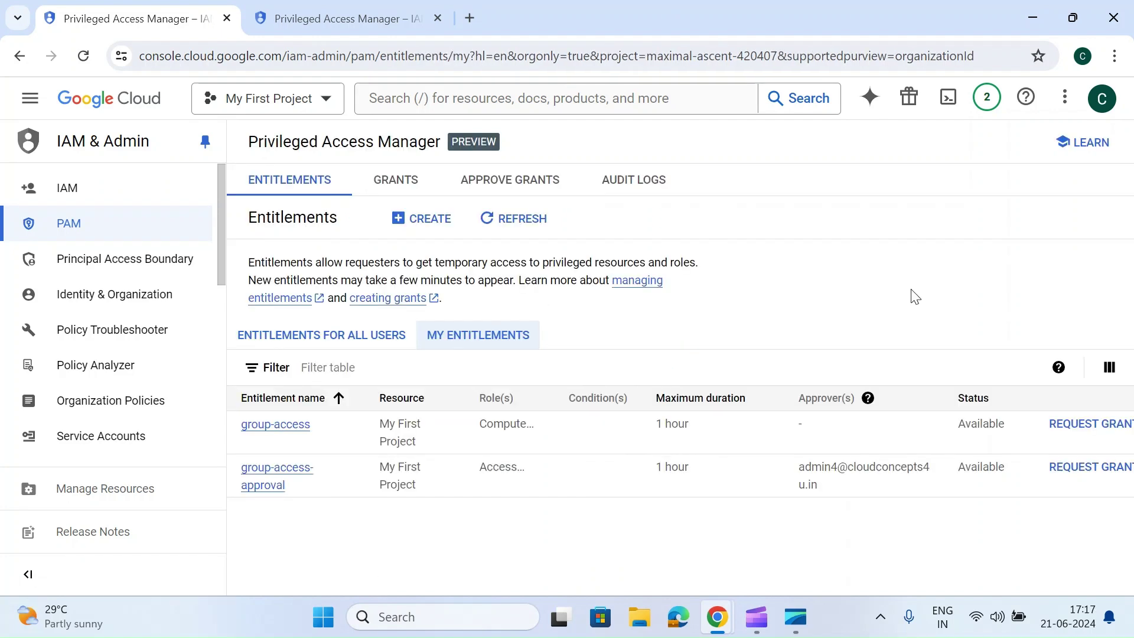